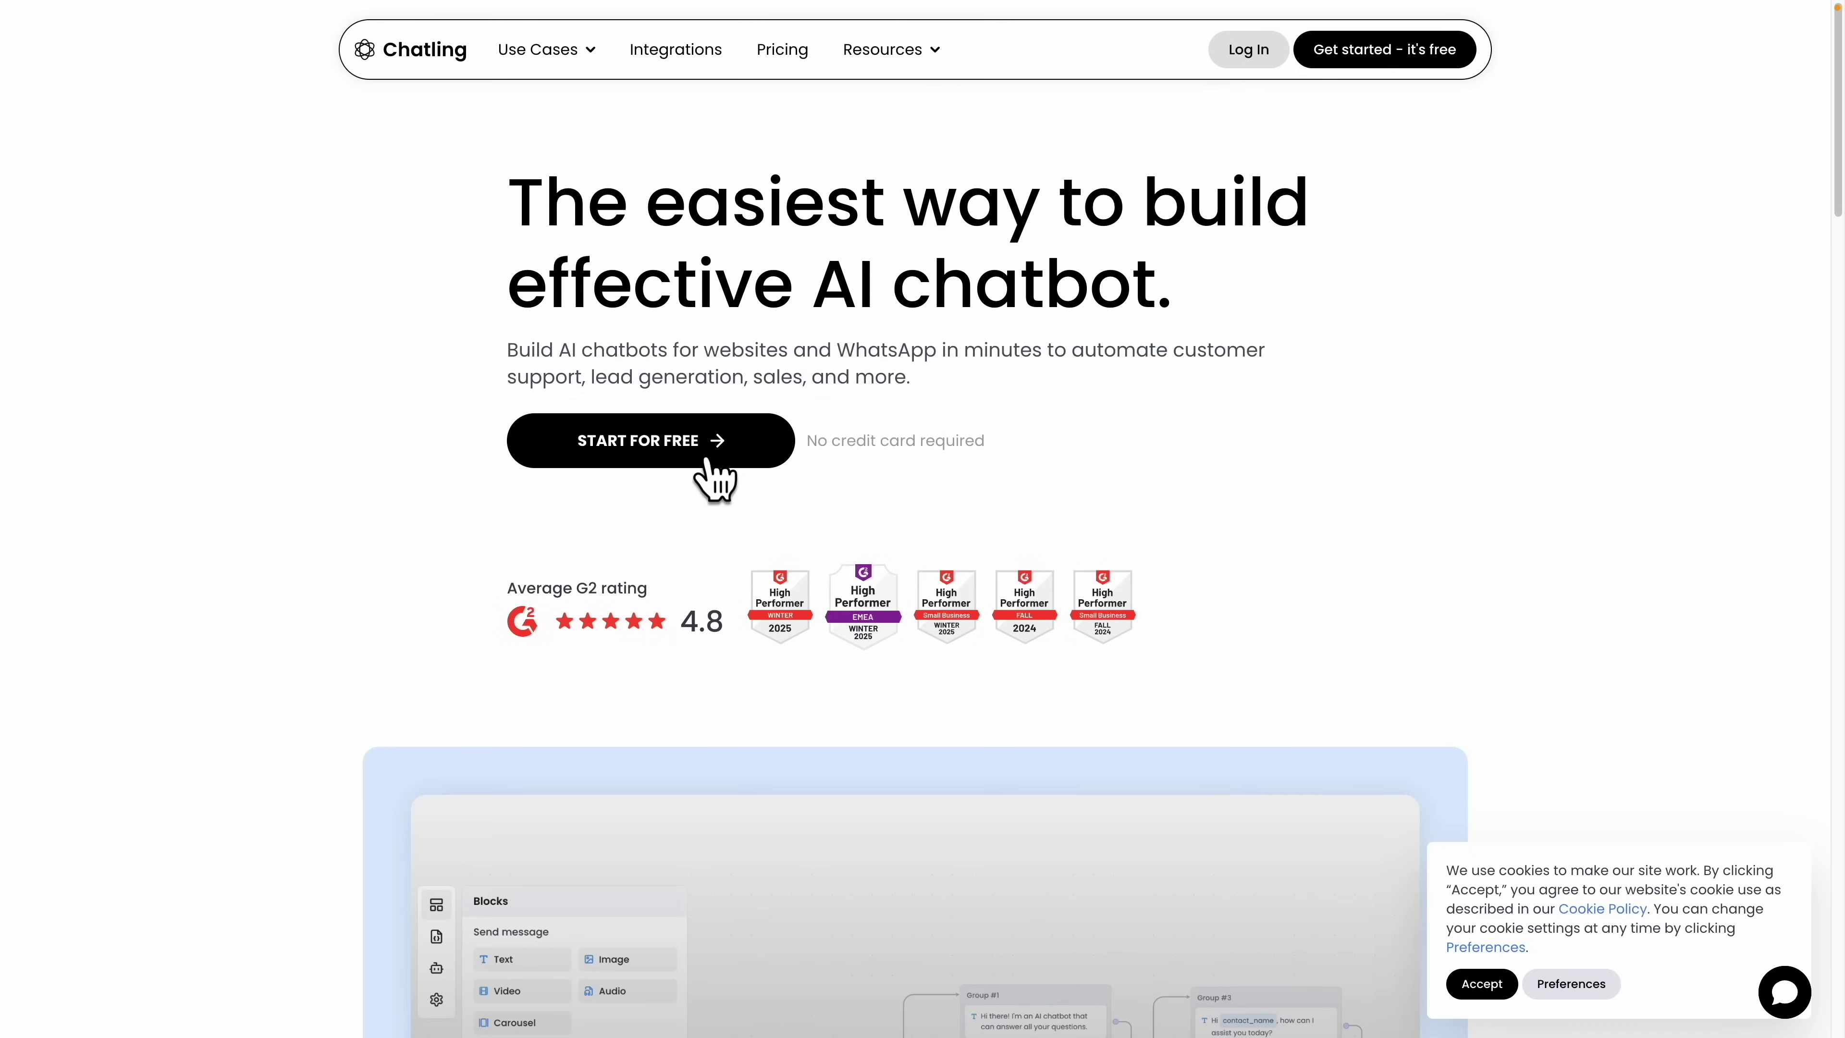
# Sign up free, finish onboarding, and create WhatsApp chatbot Alex from Basic AI Chatbot.
pyautogui.click(706, 459)
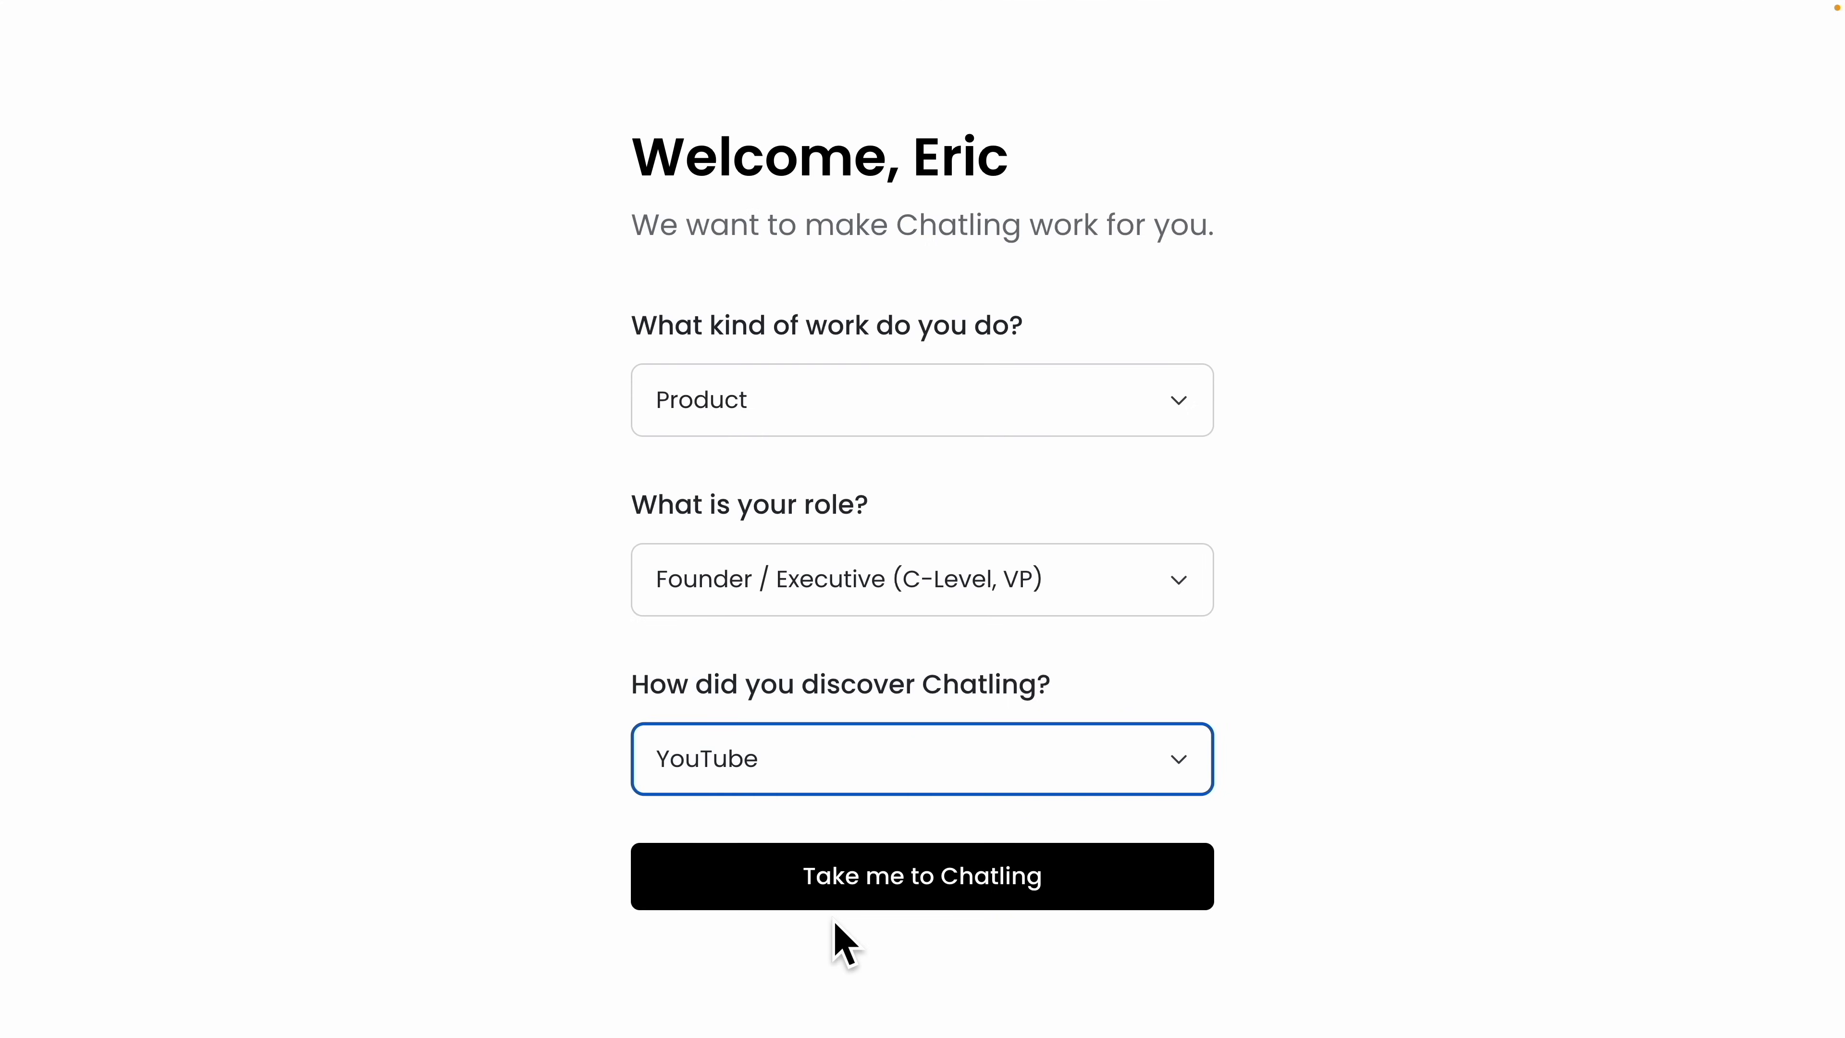
pyautogui.click(845, 892)
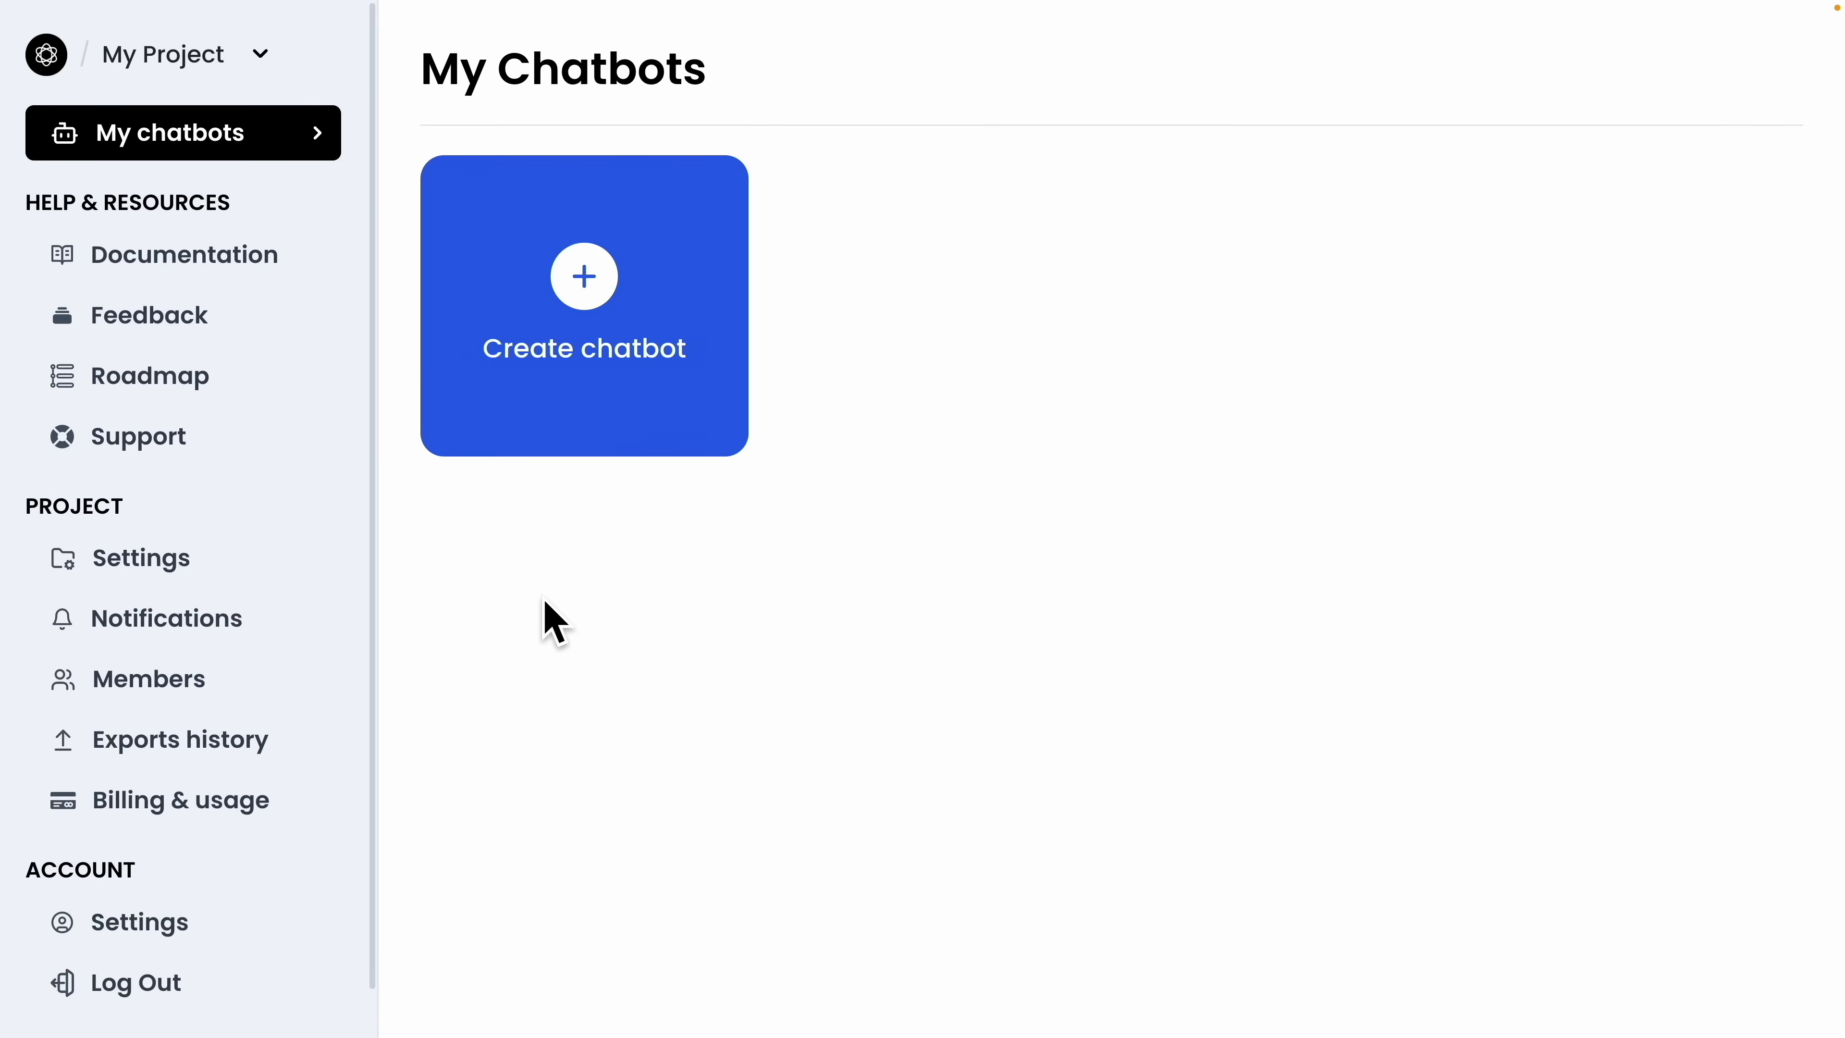
pyautogui.click(610, 385)
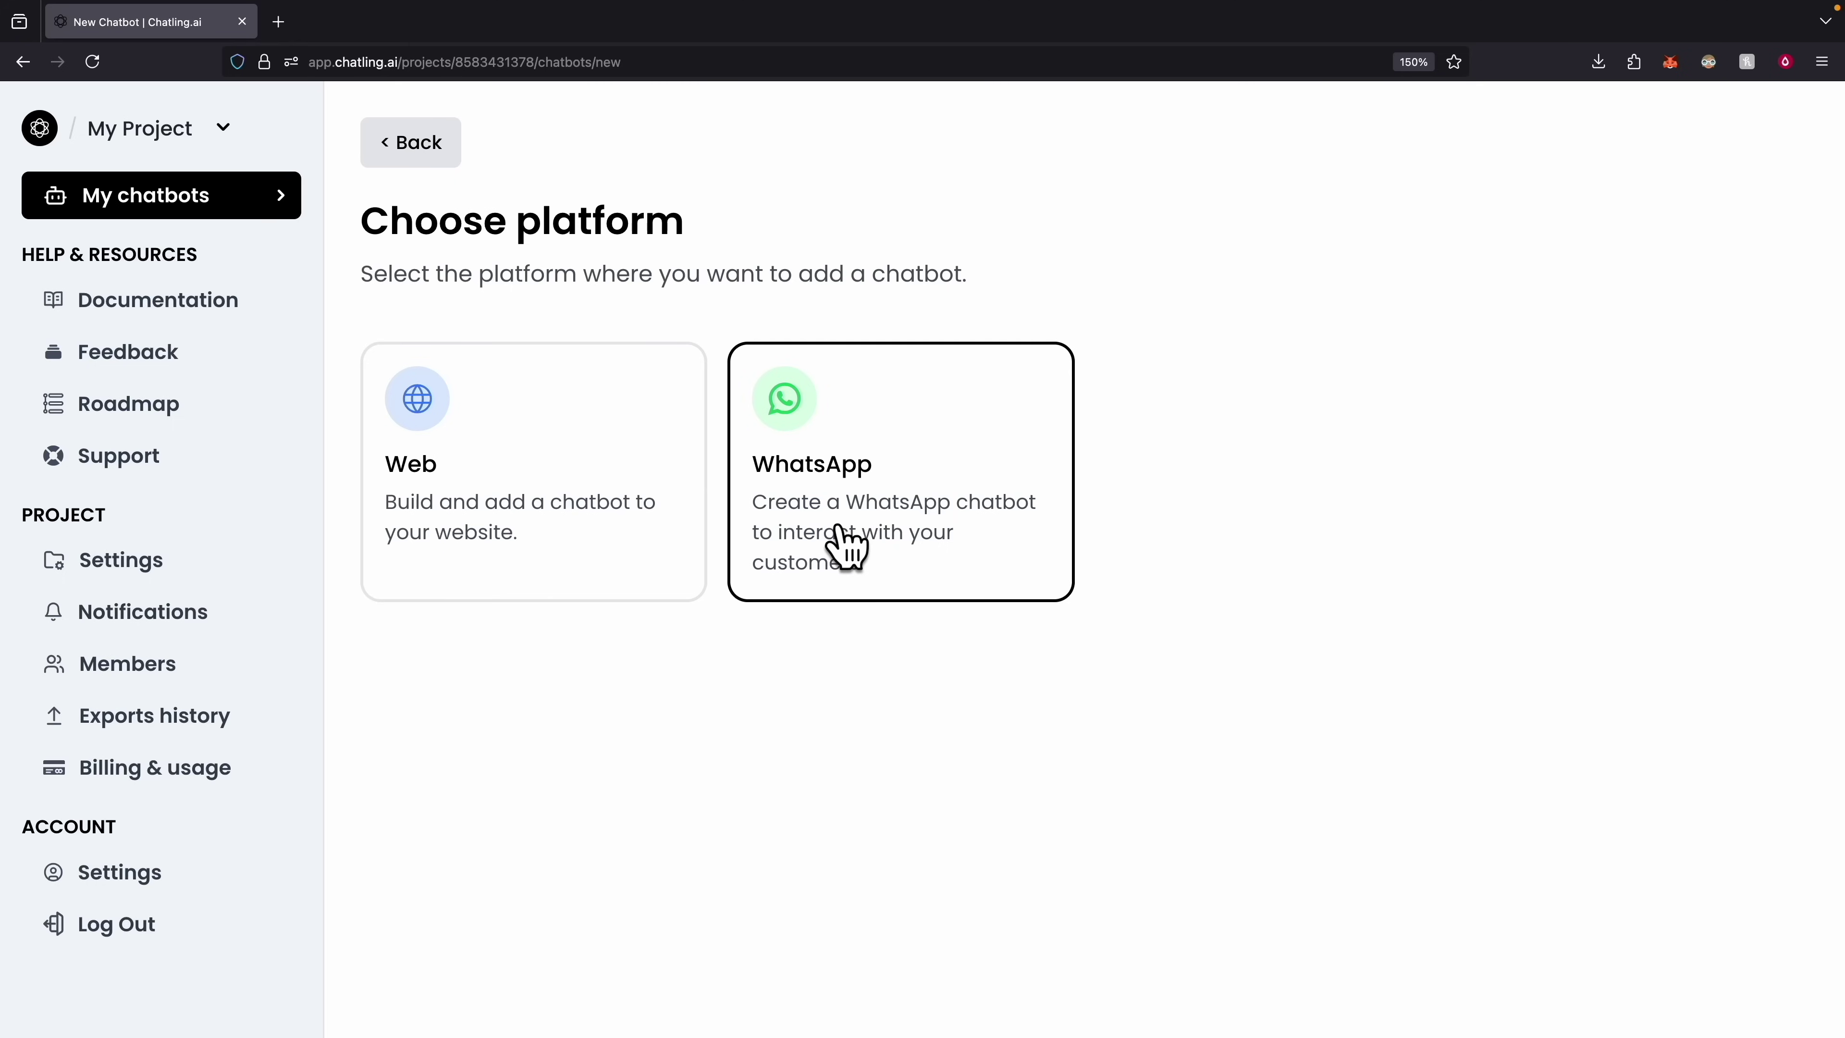
pyautogui.click(954, 555)
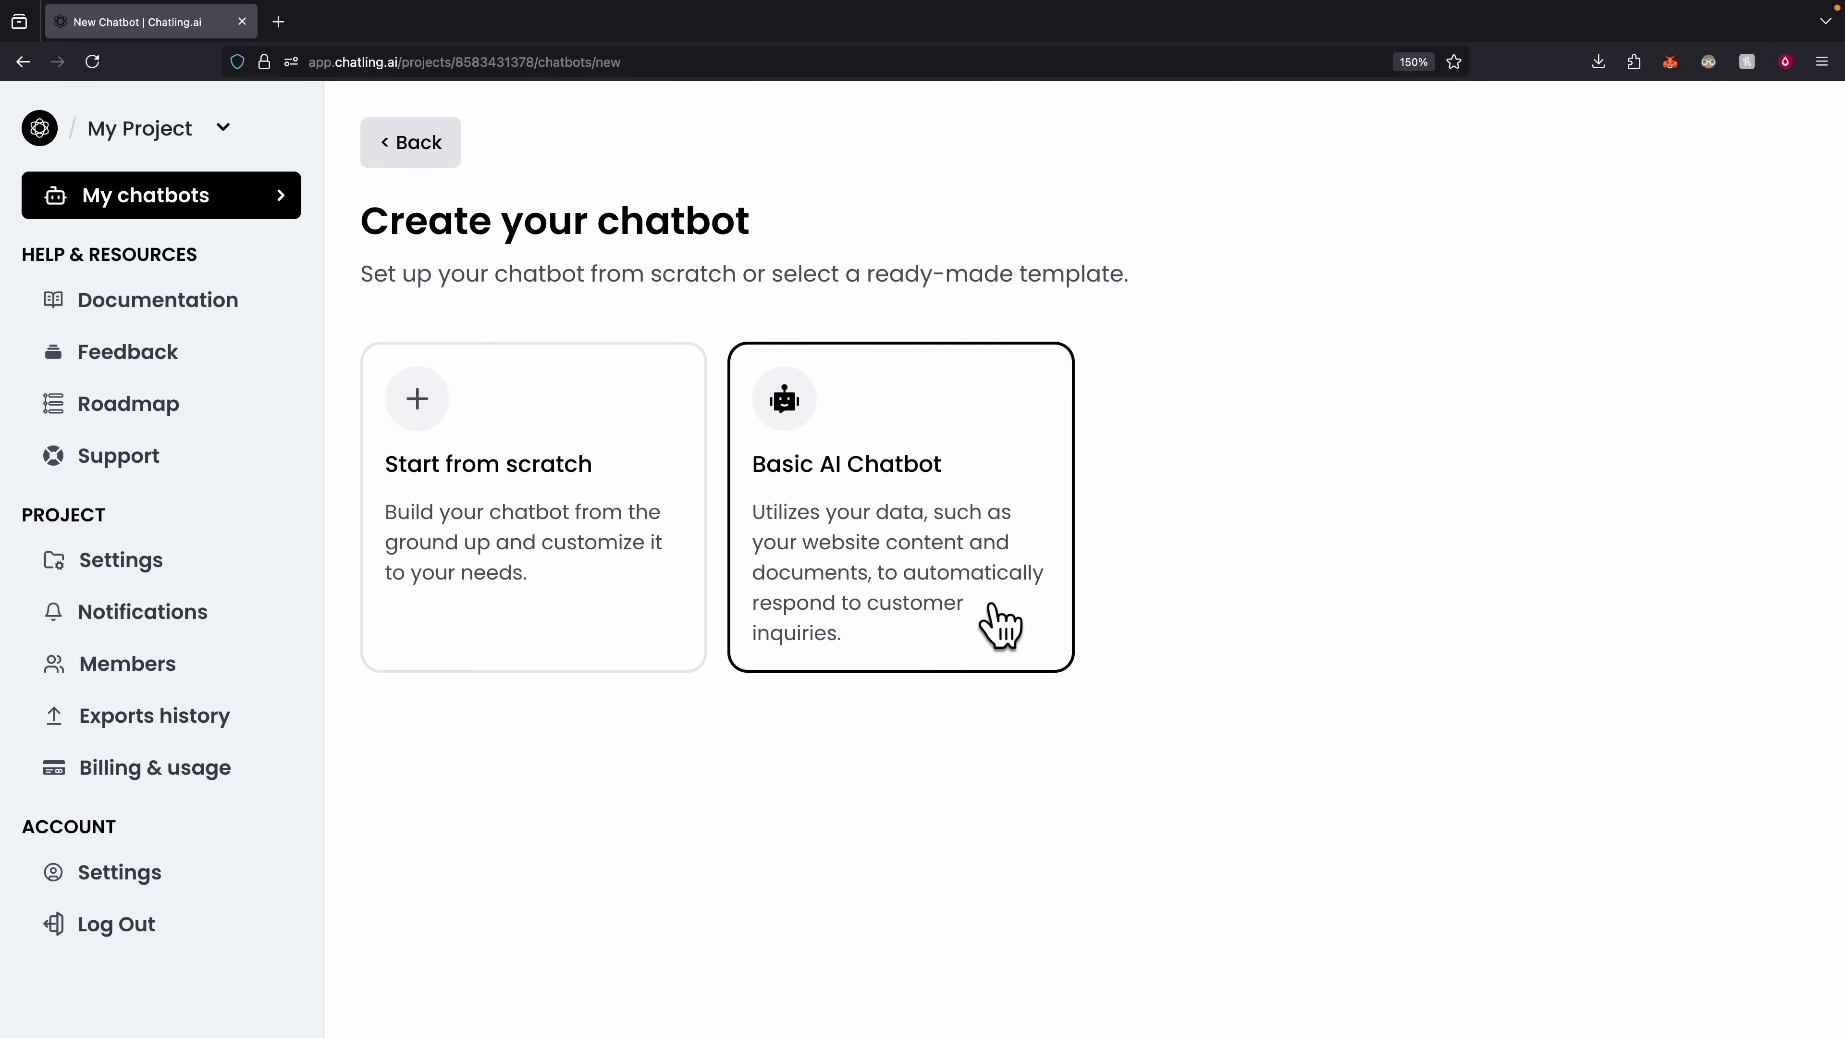
pyautogui.click(937, 582)
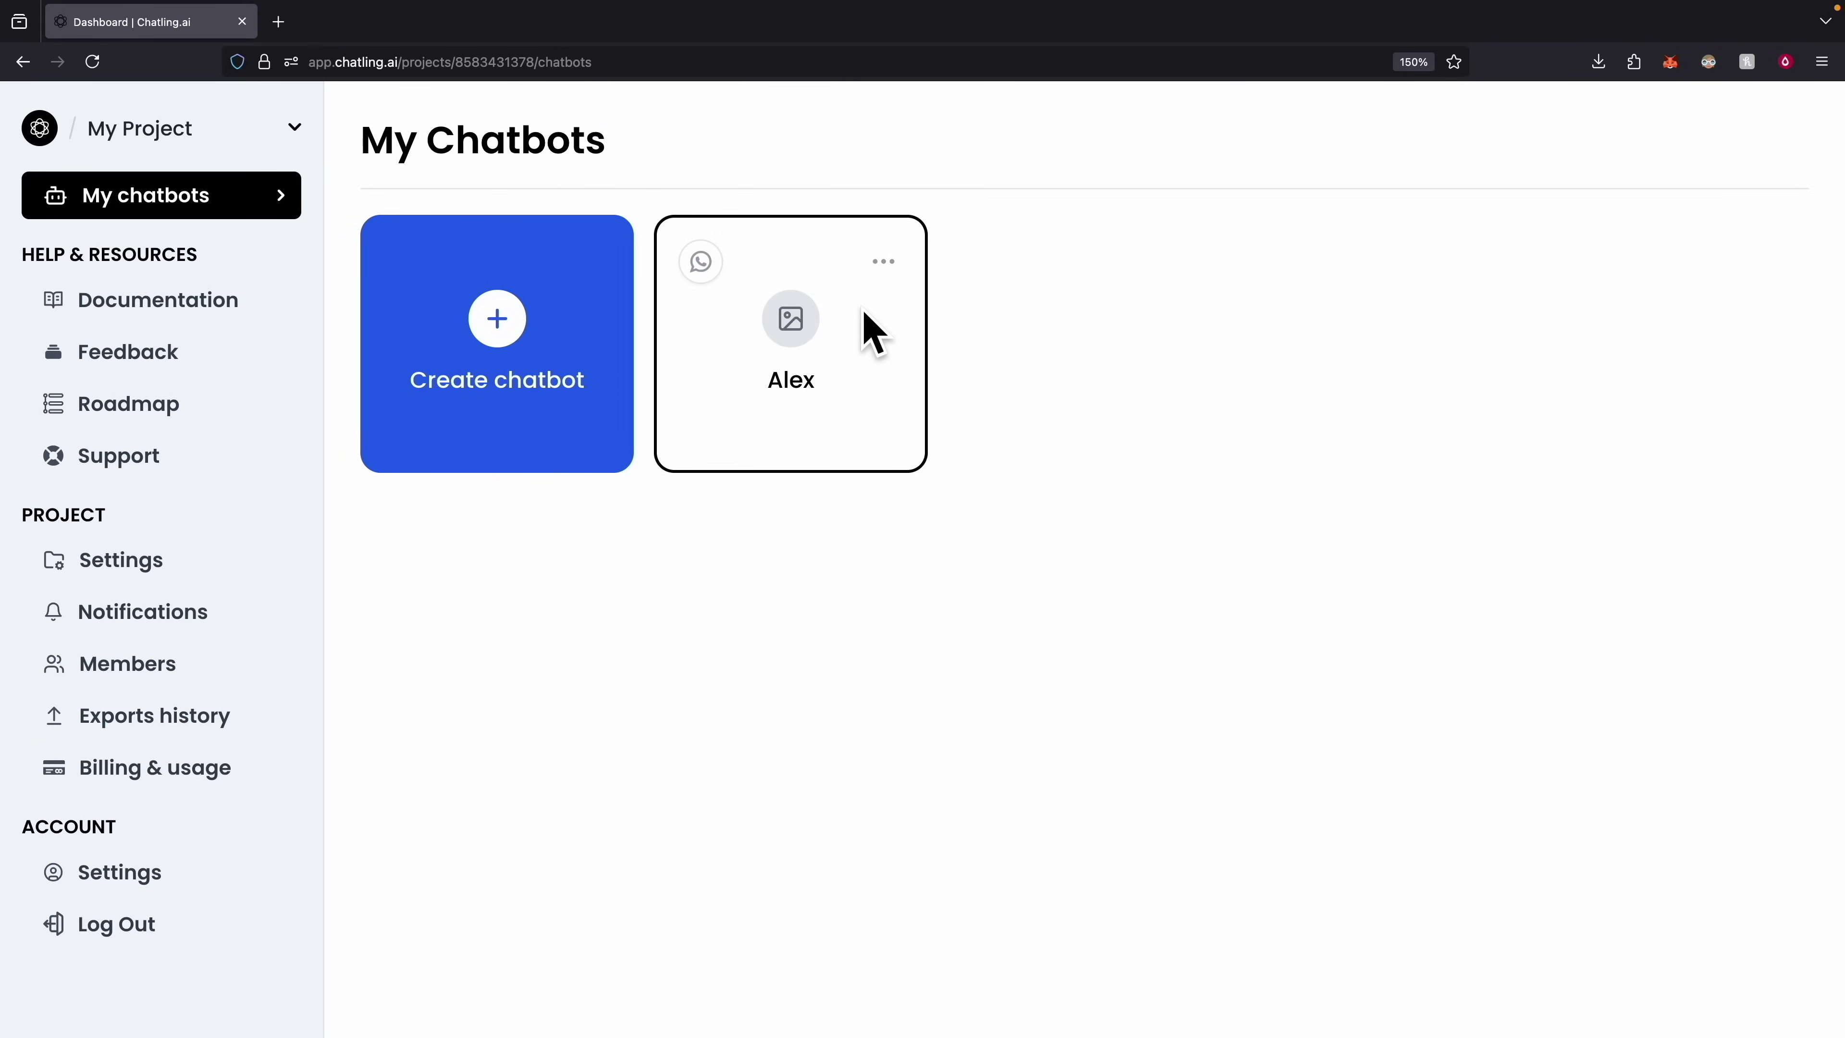
# Open Alex's flow Builder and move the START node level with the first step.
pyautogui.click(840, 377)
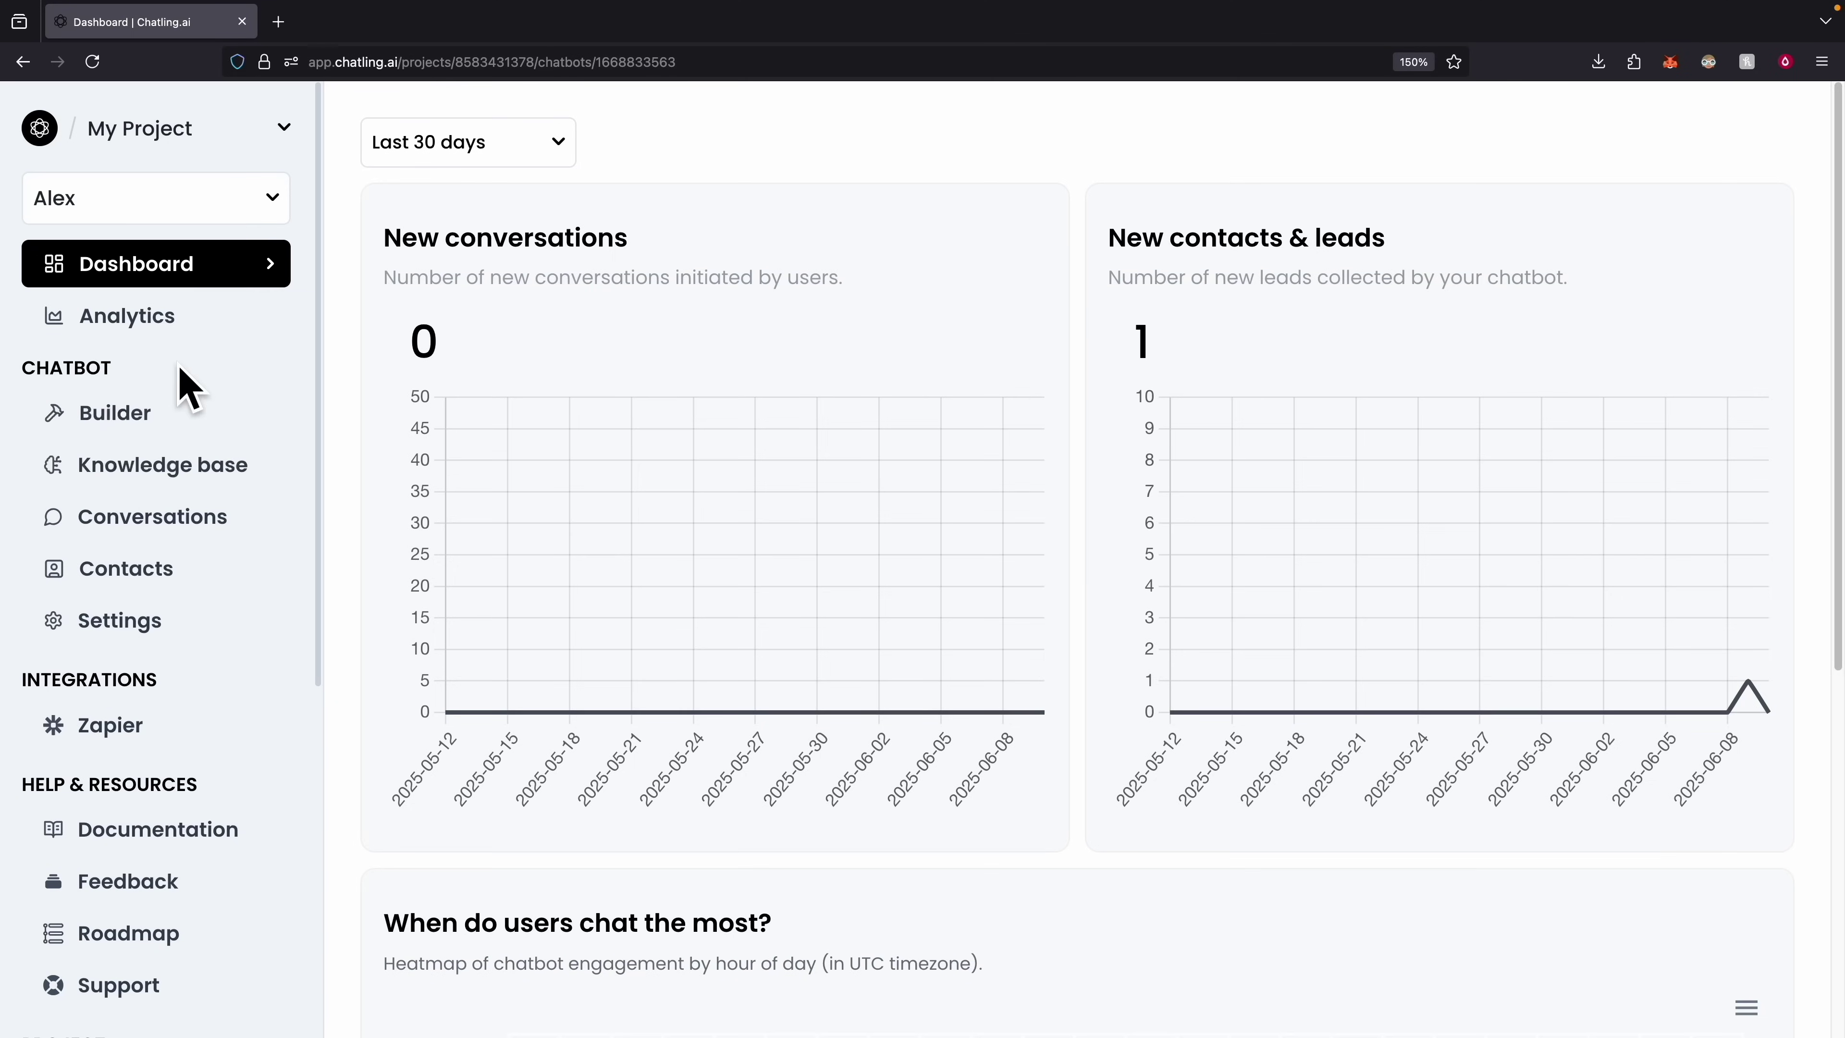
pyautogui.click(180, 408)
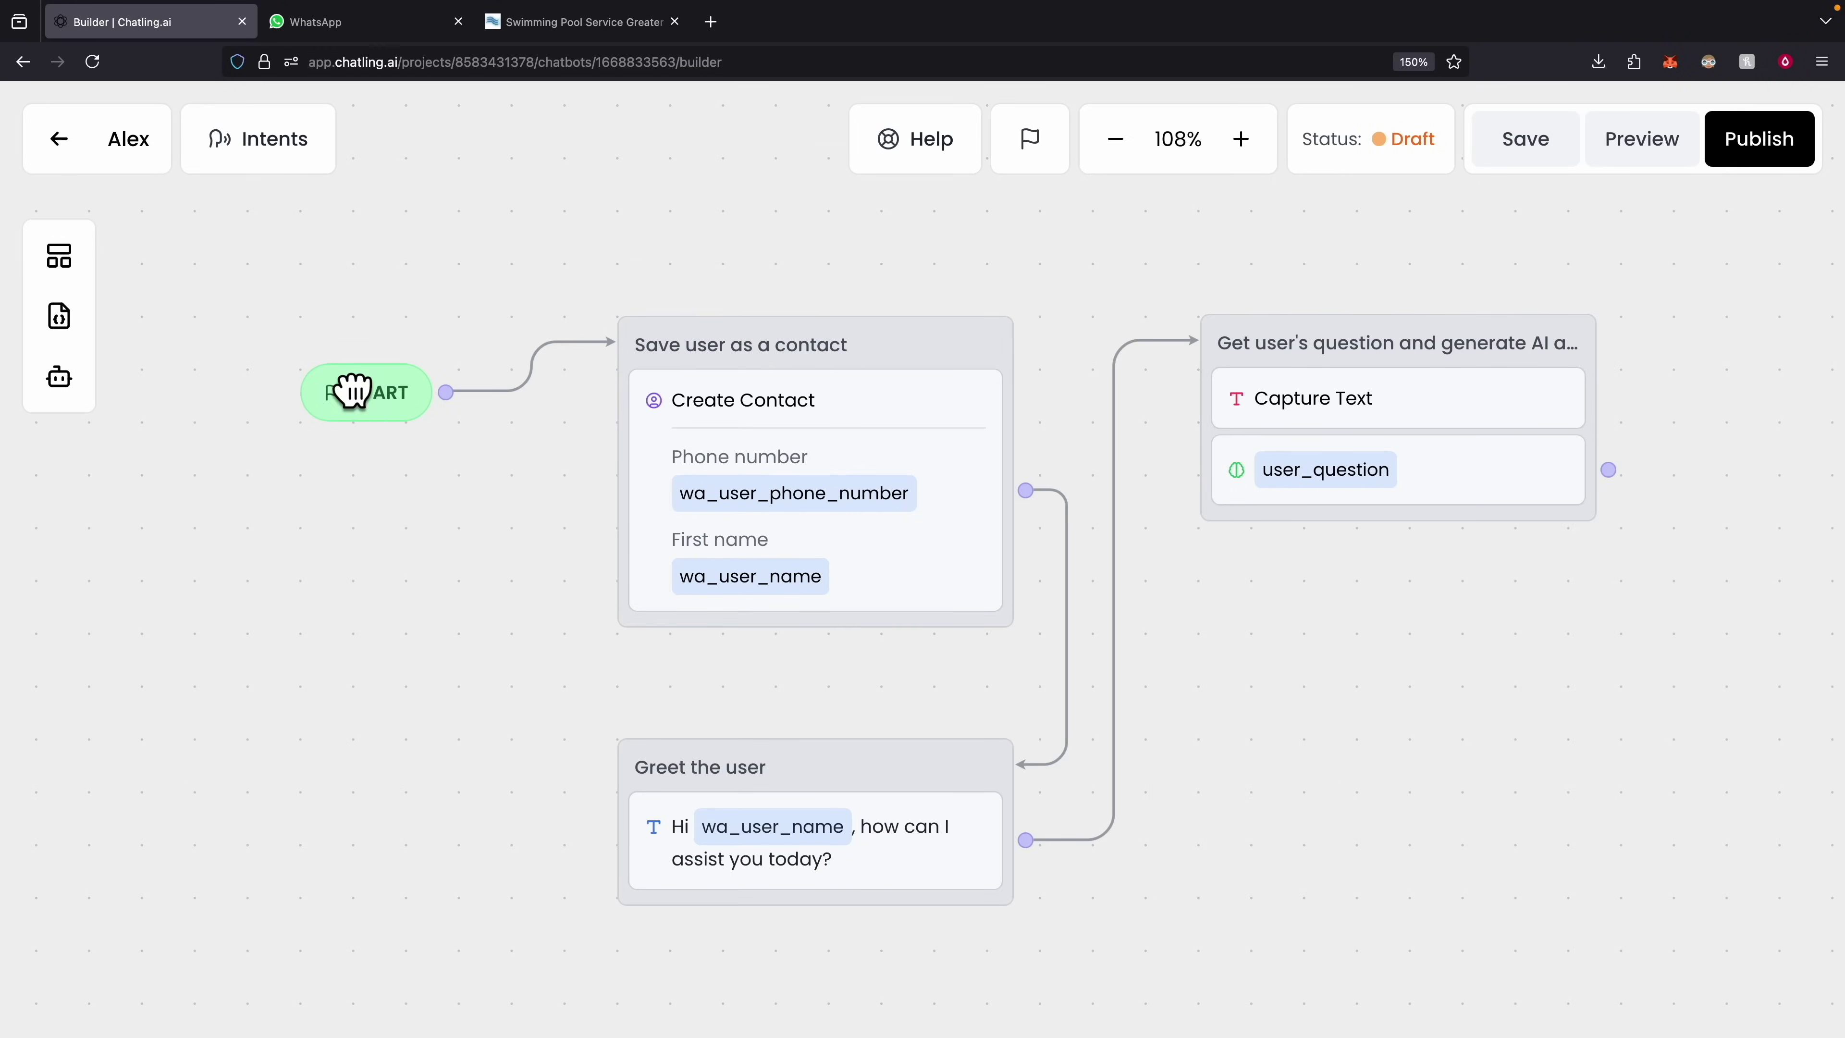
pyautogui.moveTo(353, 390); pyautogui.dragTo(349, 339)
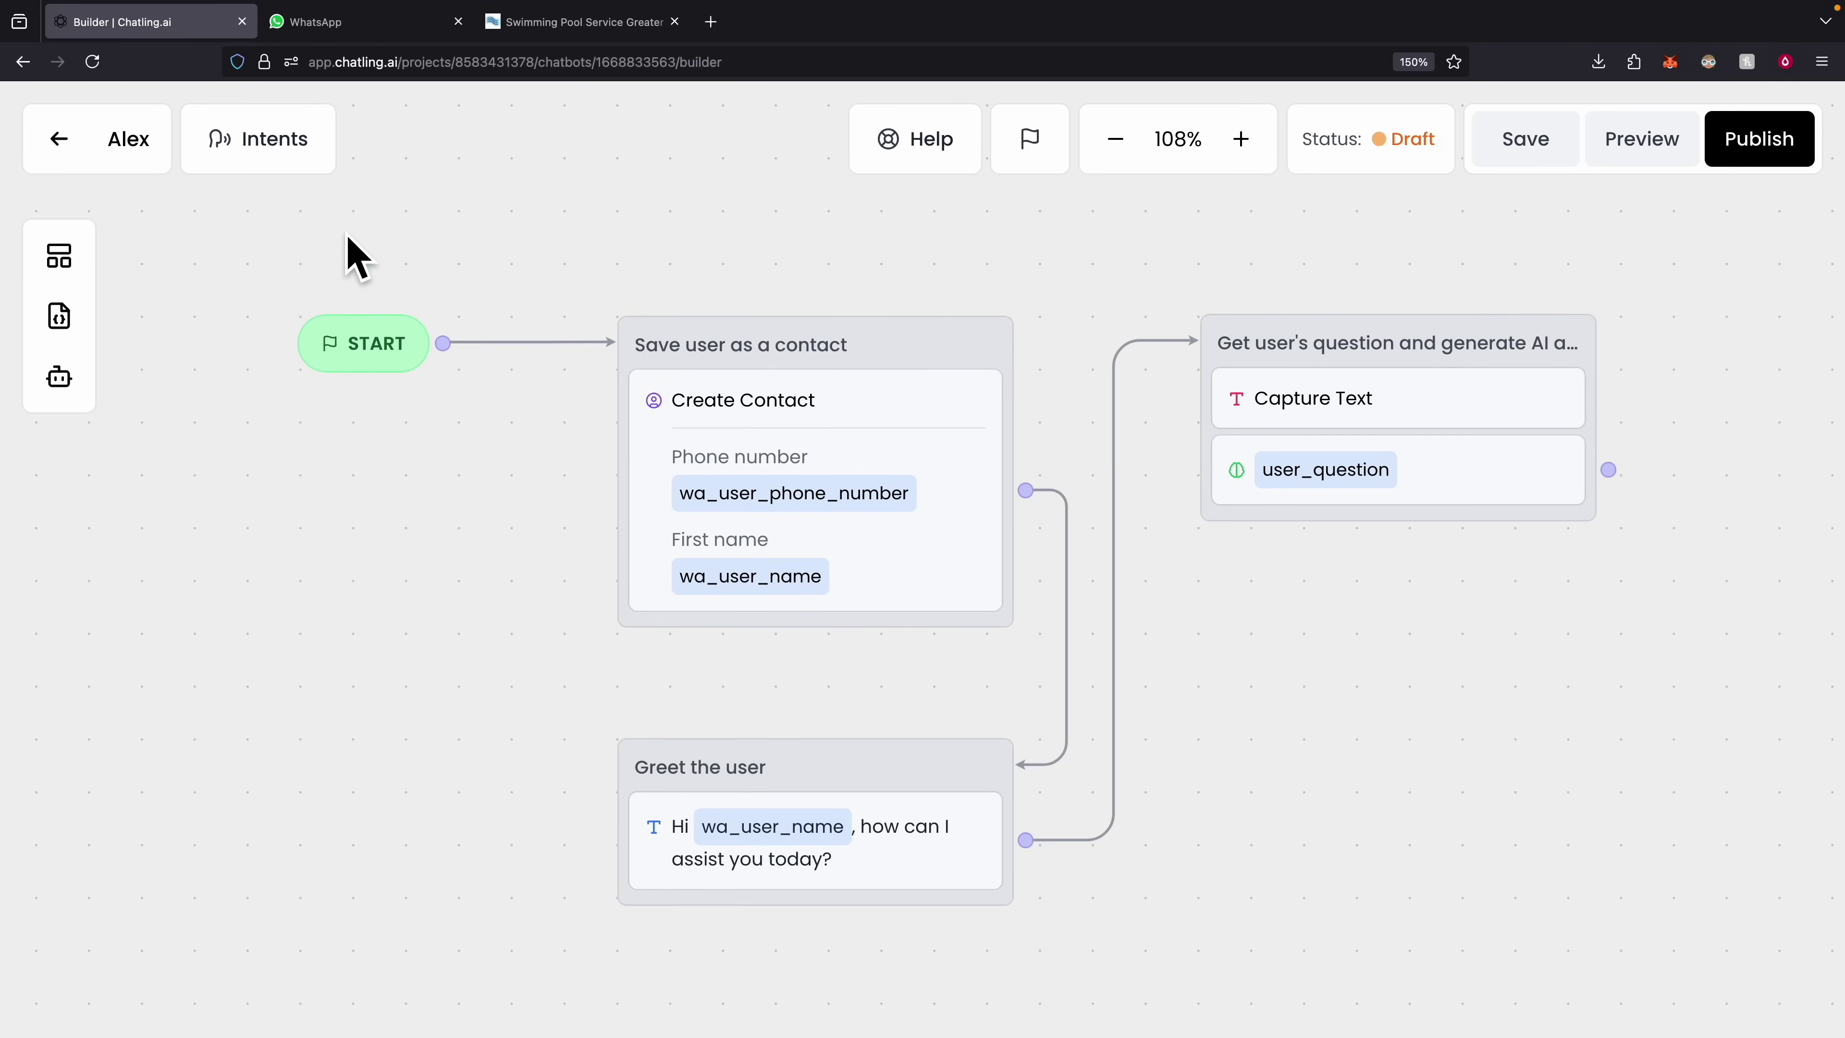
pyautogui.hotkey('ctrl', 'shift', 'a')
pyautogui.moveTo(334, 247)
pyautogui.mouseDown()
pyautogui.moveTo(454, 309)
pyautogui.moveTo(319, 298)
pyautogui.mouseUp()
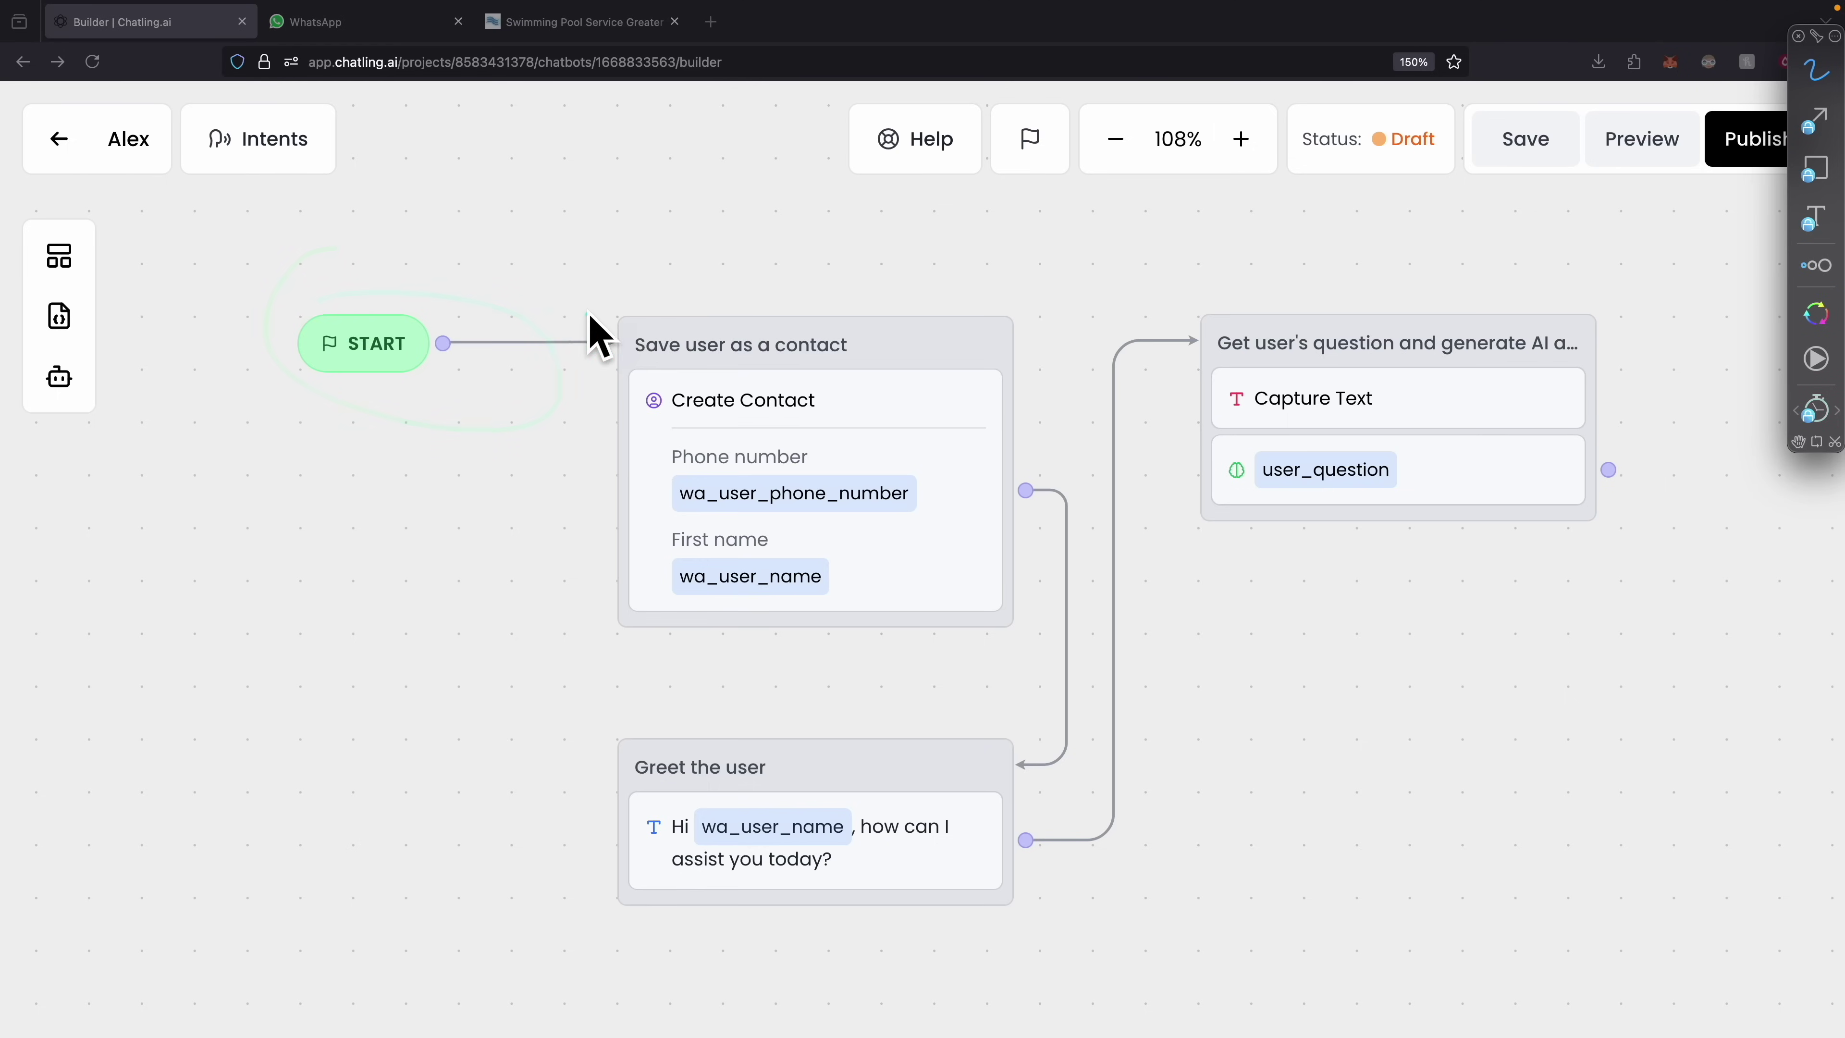
pyautogui.moveTo(587, 274)
pyautogui.mouseDown()
pyautogui.moveTo(588, 626)
pyautogui.moveTo(1006, 658)
pyautogui.moveTo(781, 236)
pyautogui.moveTo(596, 258)
pyautogui.mouseUp()
pyautogui.moveTo(658, 419); pyautogui.dragTo(792, 420)
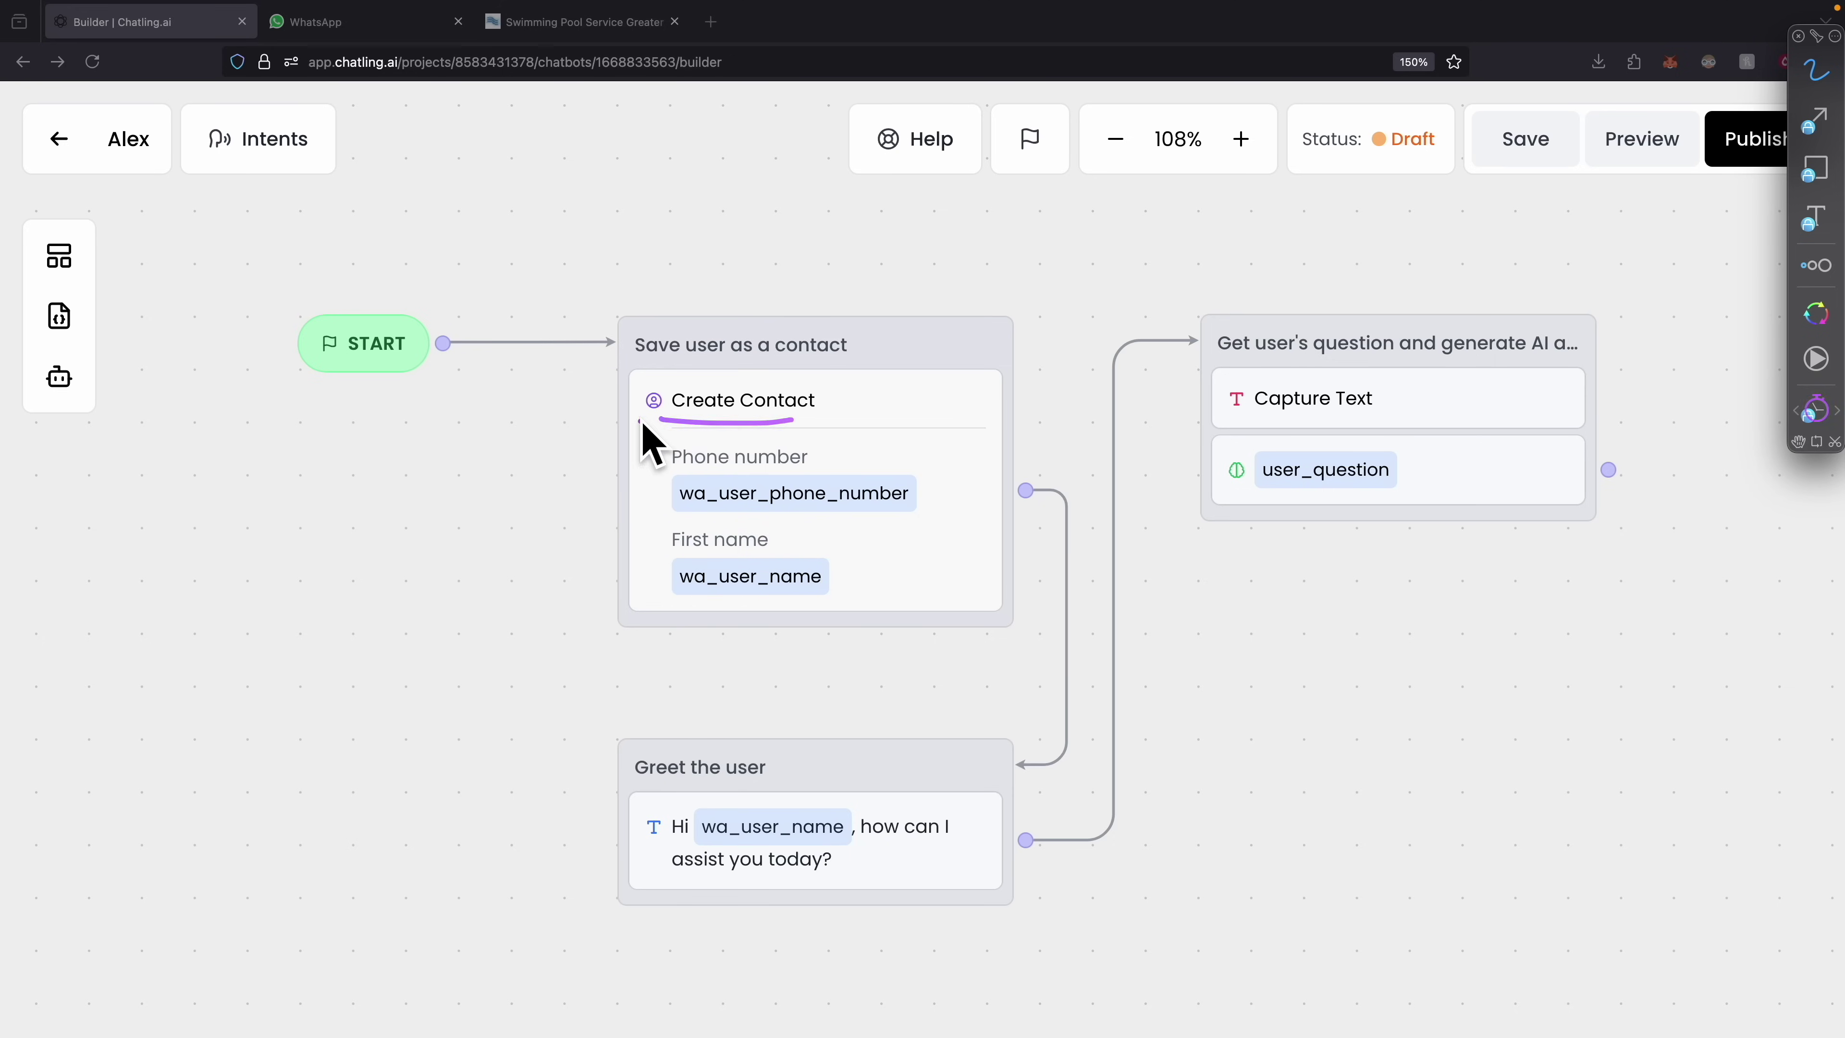
pyautogui.press('Escape')
# Review the Dashboard and the Contacts list, then pan around the builder canvas.
pyautogui.click(59, 139)
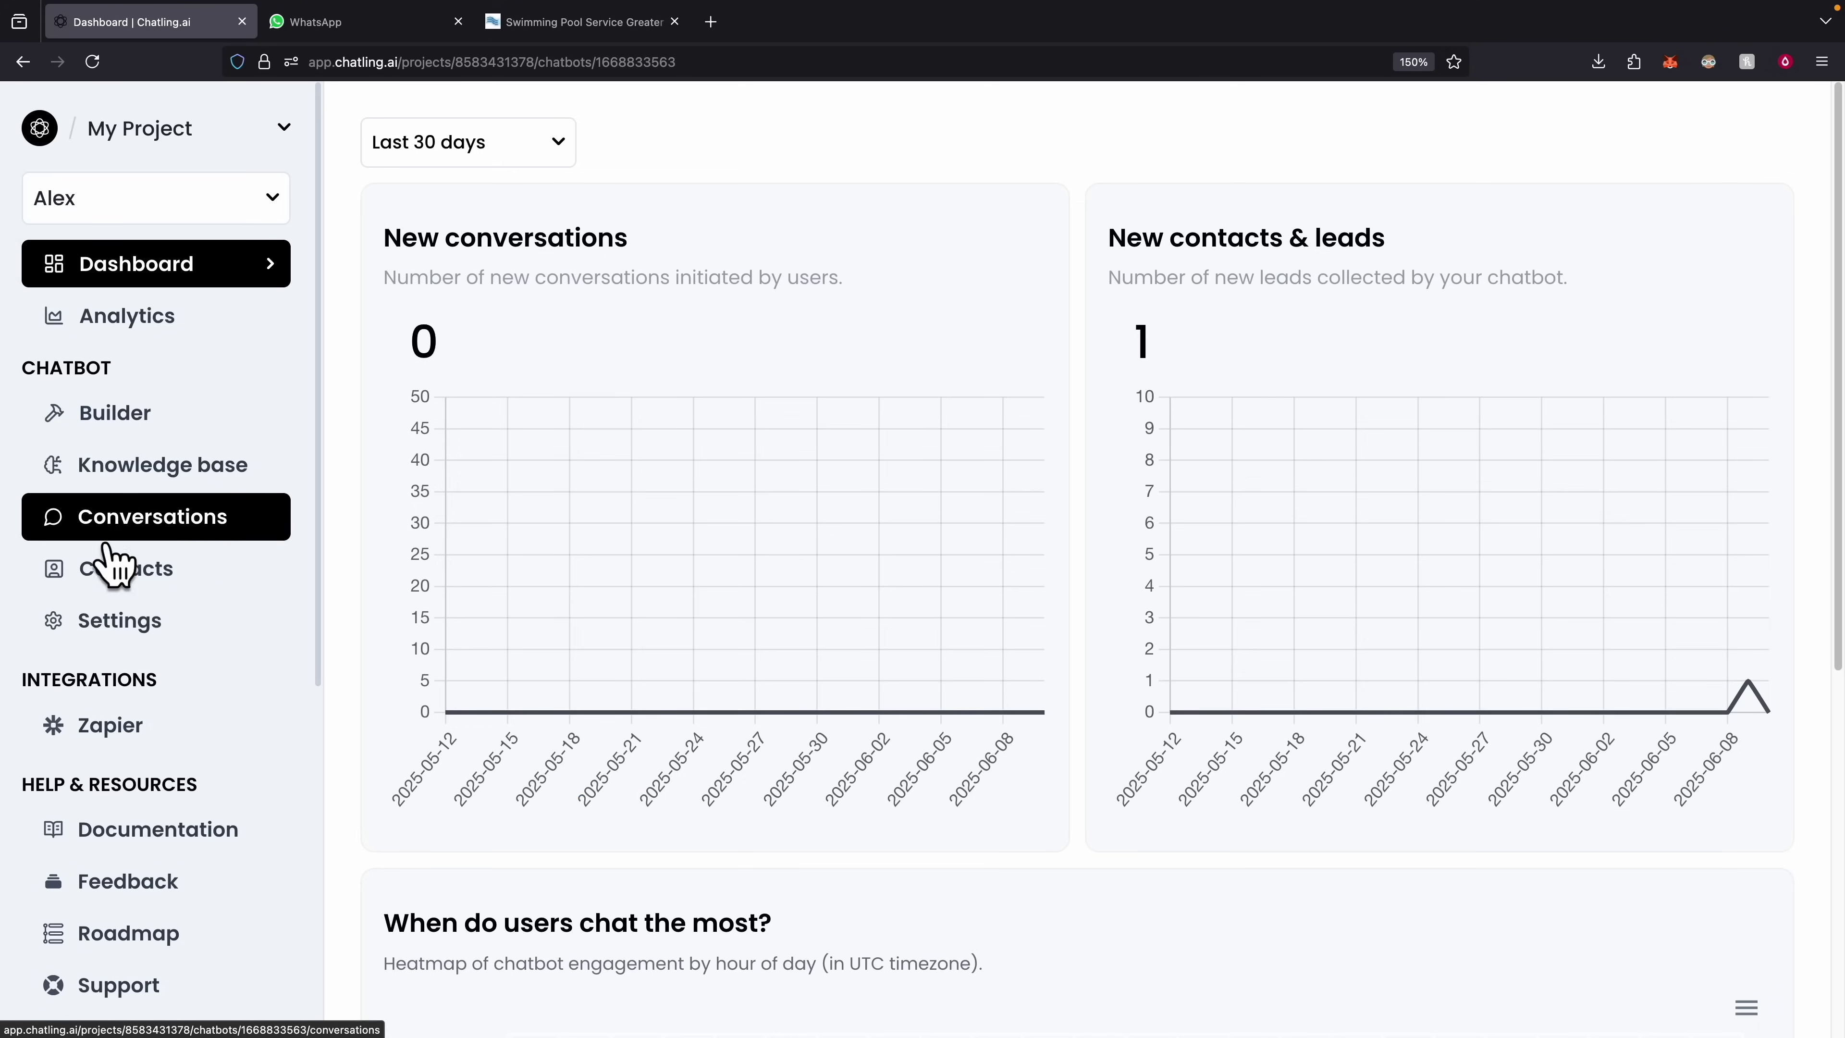
pyautogui.click(205, 563)
pyautogui.moveTo(794, 428)
pyautogui.mouseDown()
pyautogui.moveTo(968, 433)
pyautogui.moveTo(774, 428)
pyautogui.mouseUp()
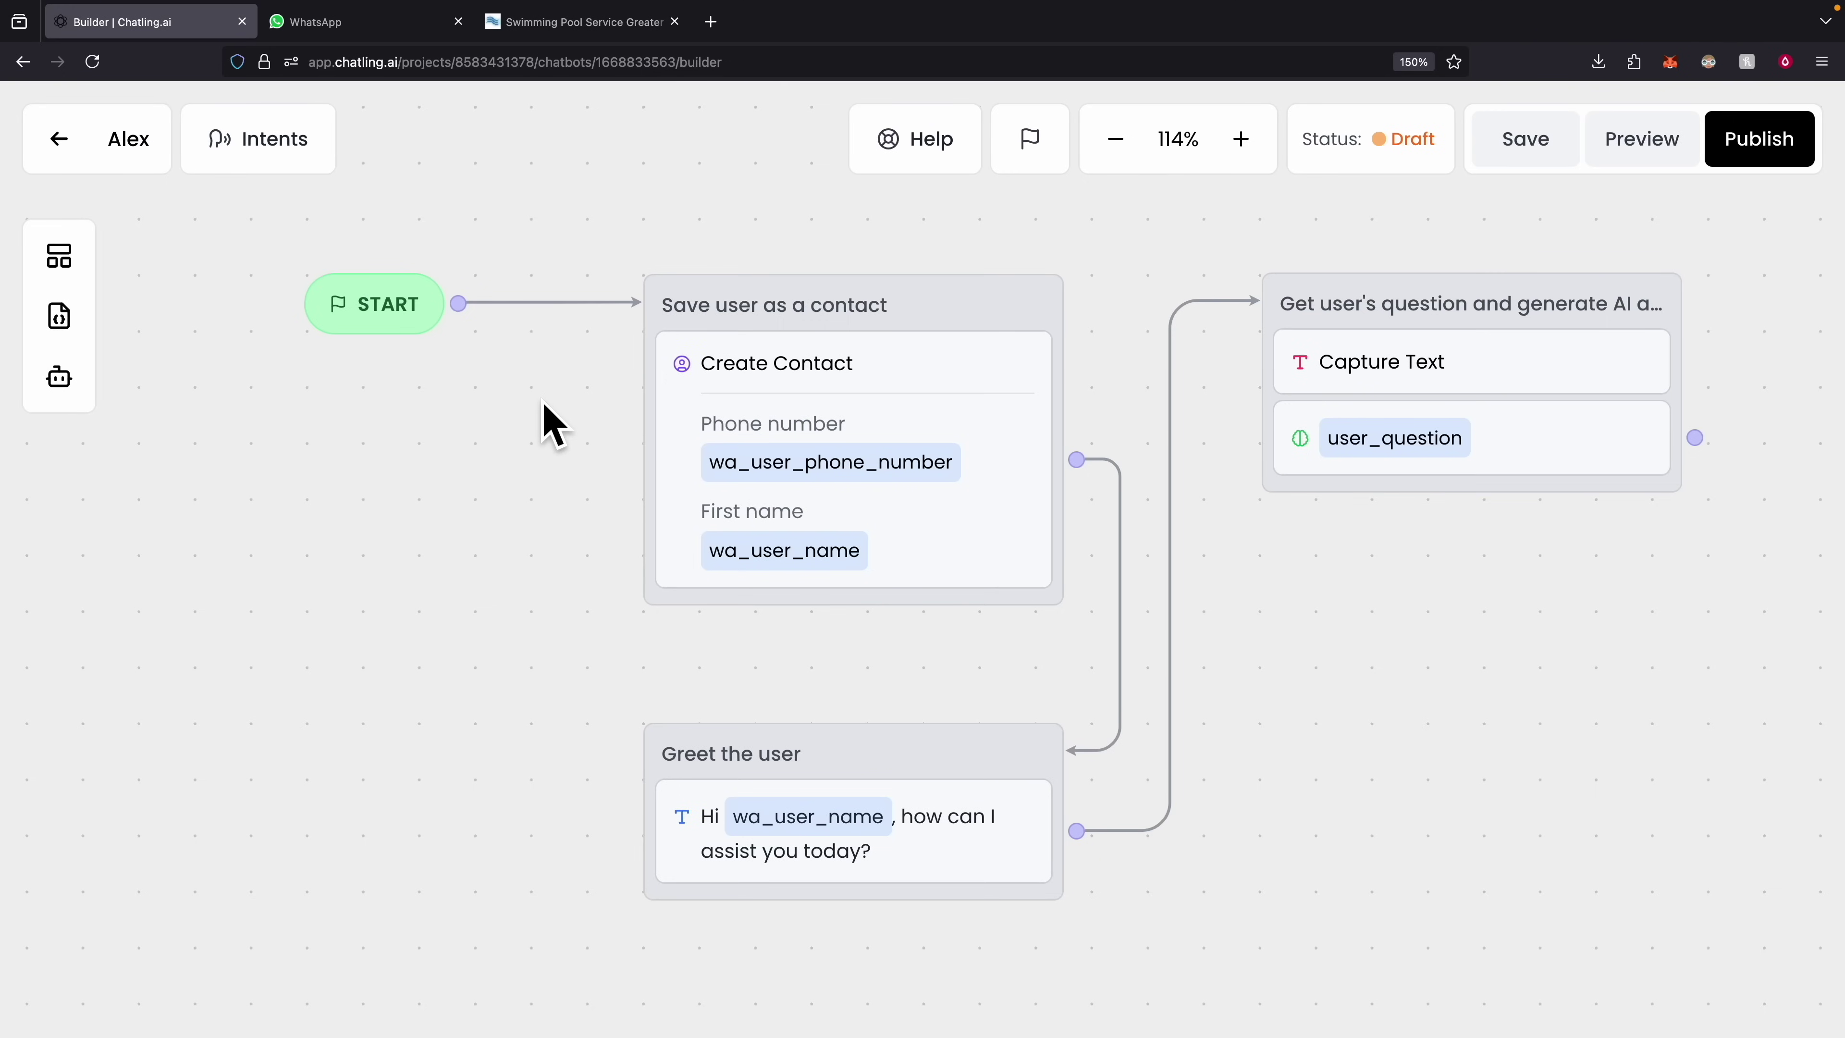
pyautogui.scroll(-2, 548, 494)
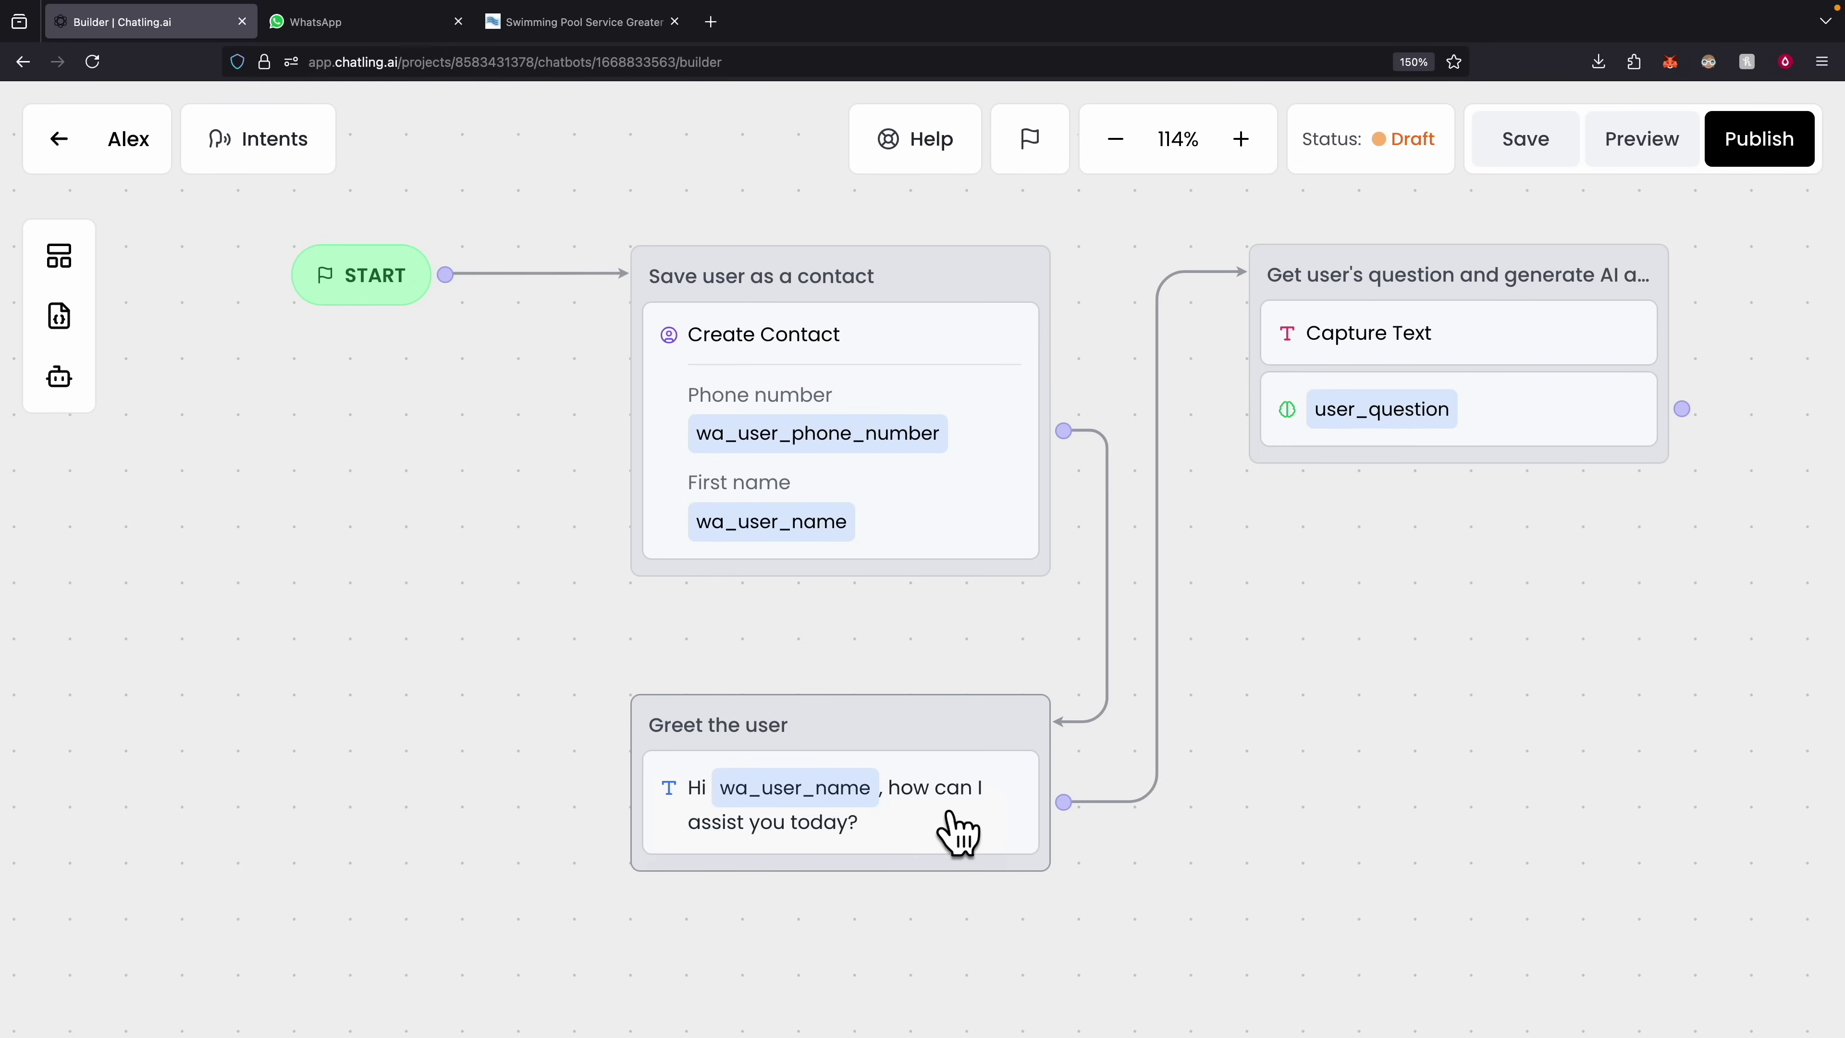
pyautogui.moveTo(672, 654); pyautogui.dragTo(741, 695)
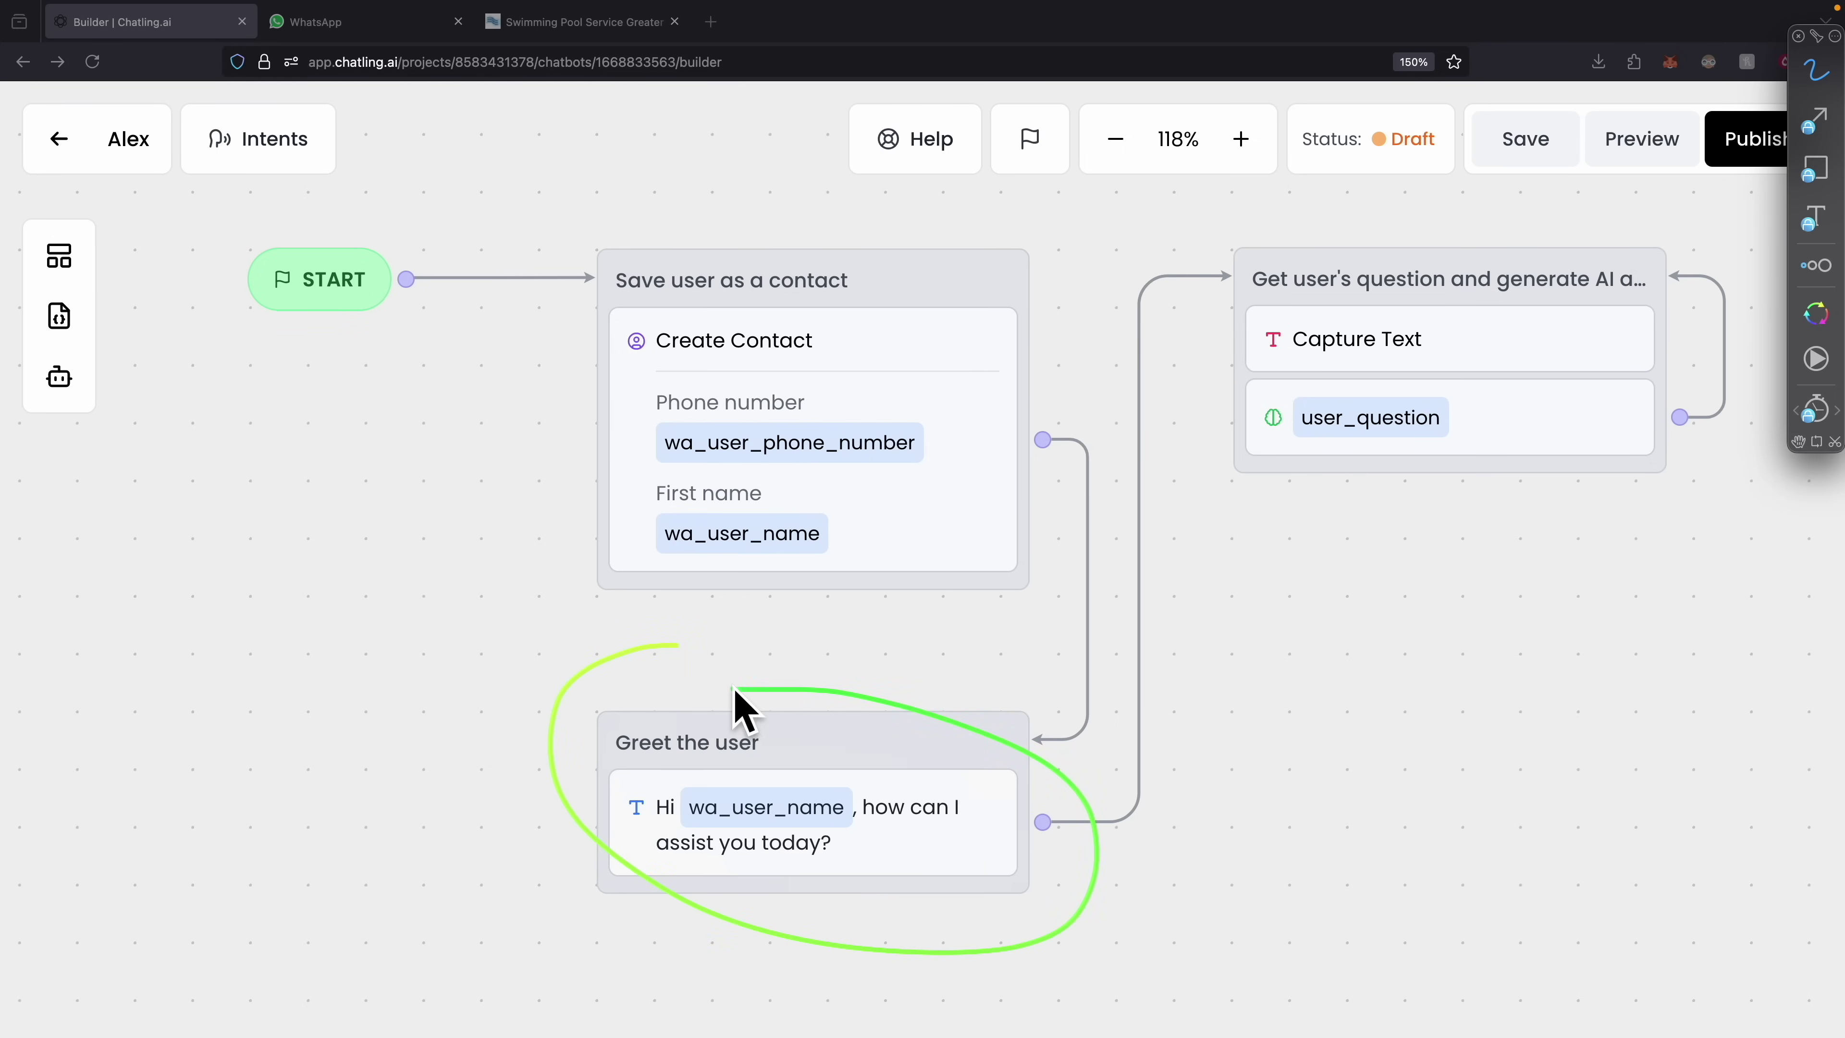
pyautogui.moveTo(1059, 816); pyautogui.dragTo(1068, 812)
pyautogui.moveTo(1143, 699)
pyautogui.mouseDown()
pyautogui.moveTo(1117, 488)
pyautogui.moveTo(1207, 289)
pyautogui.moveTo(1208, 332)
pyautogui.mouseUp()
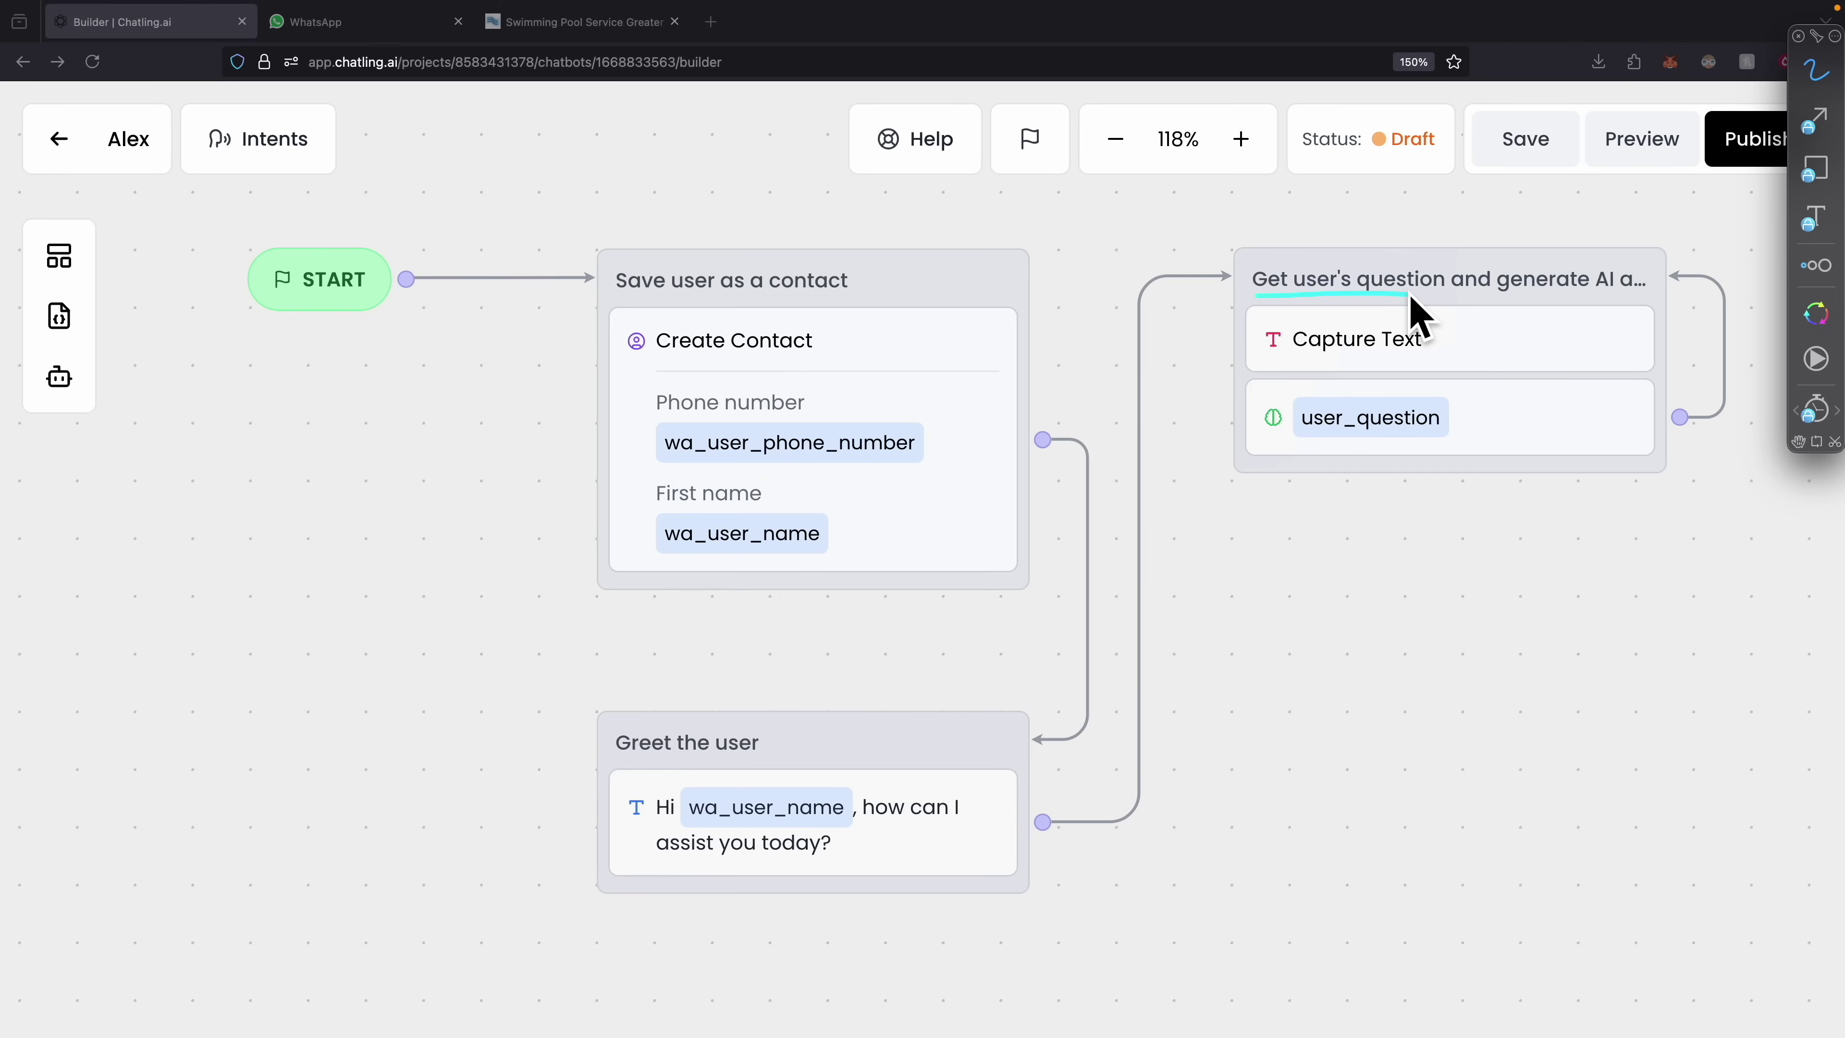
pyautogui.moveTo(1295, 305)
pyautogui.mouseDown()
pyautogui.moveTo(1438, 297)
pyautogui.moveTo(1262, 298)
pyautogui.moveTo(1422, 298)
pyautogui.mouseUp()
# Inspect the Capture Text block's settings, then pan the flow toward the question step.
pyautogui.click(1319, 356)
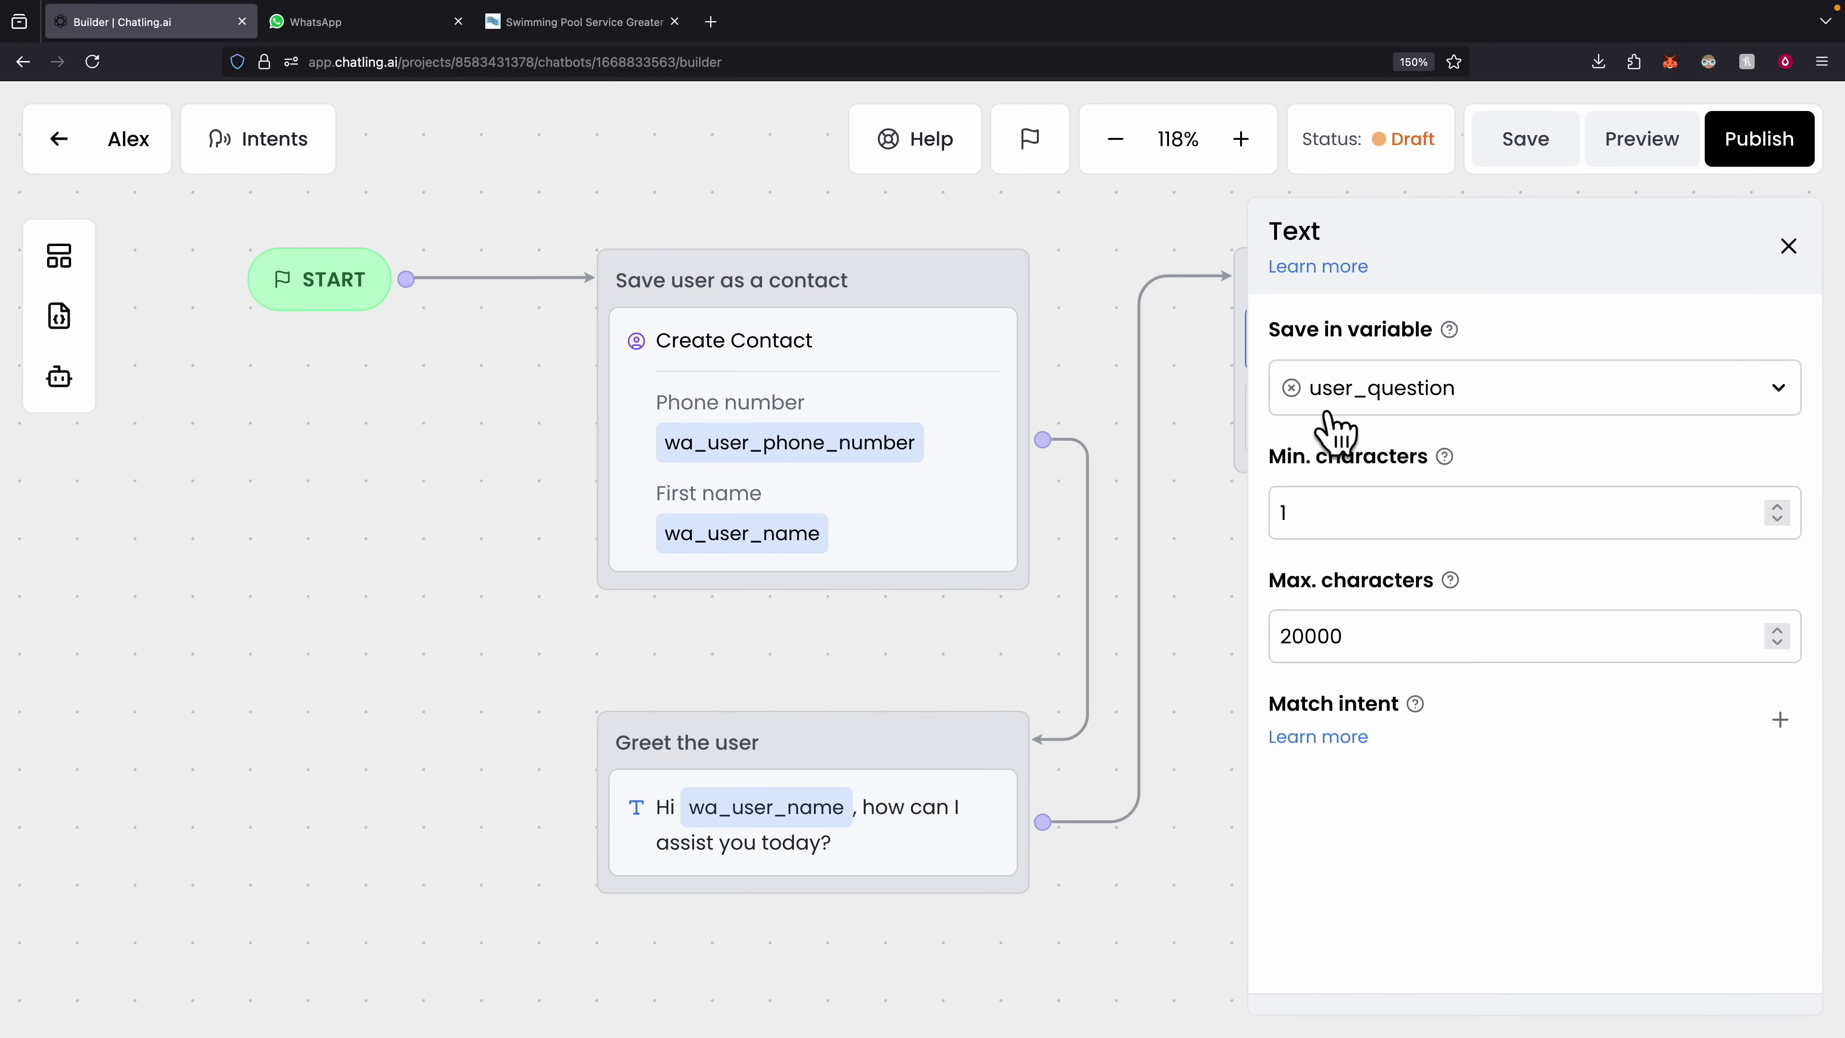
pyautogui.click(1787, 247)
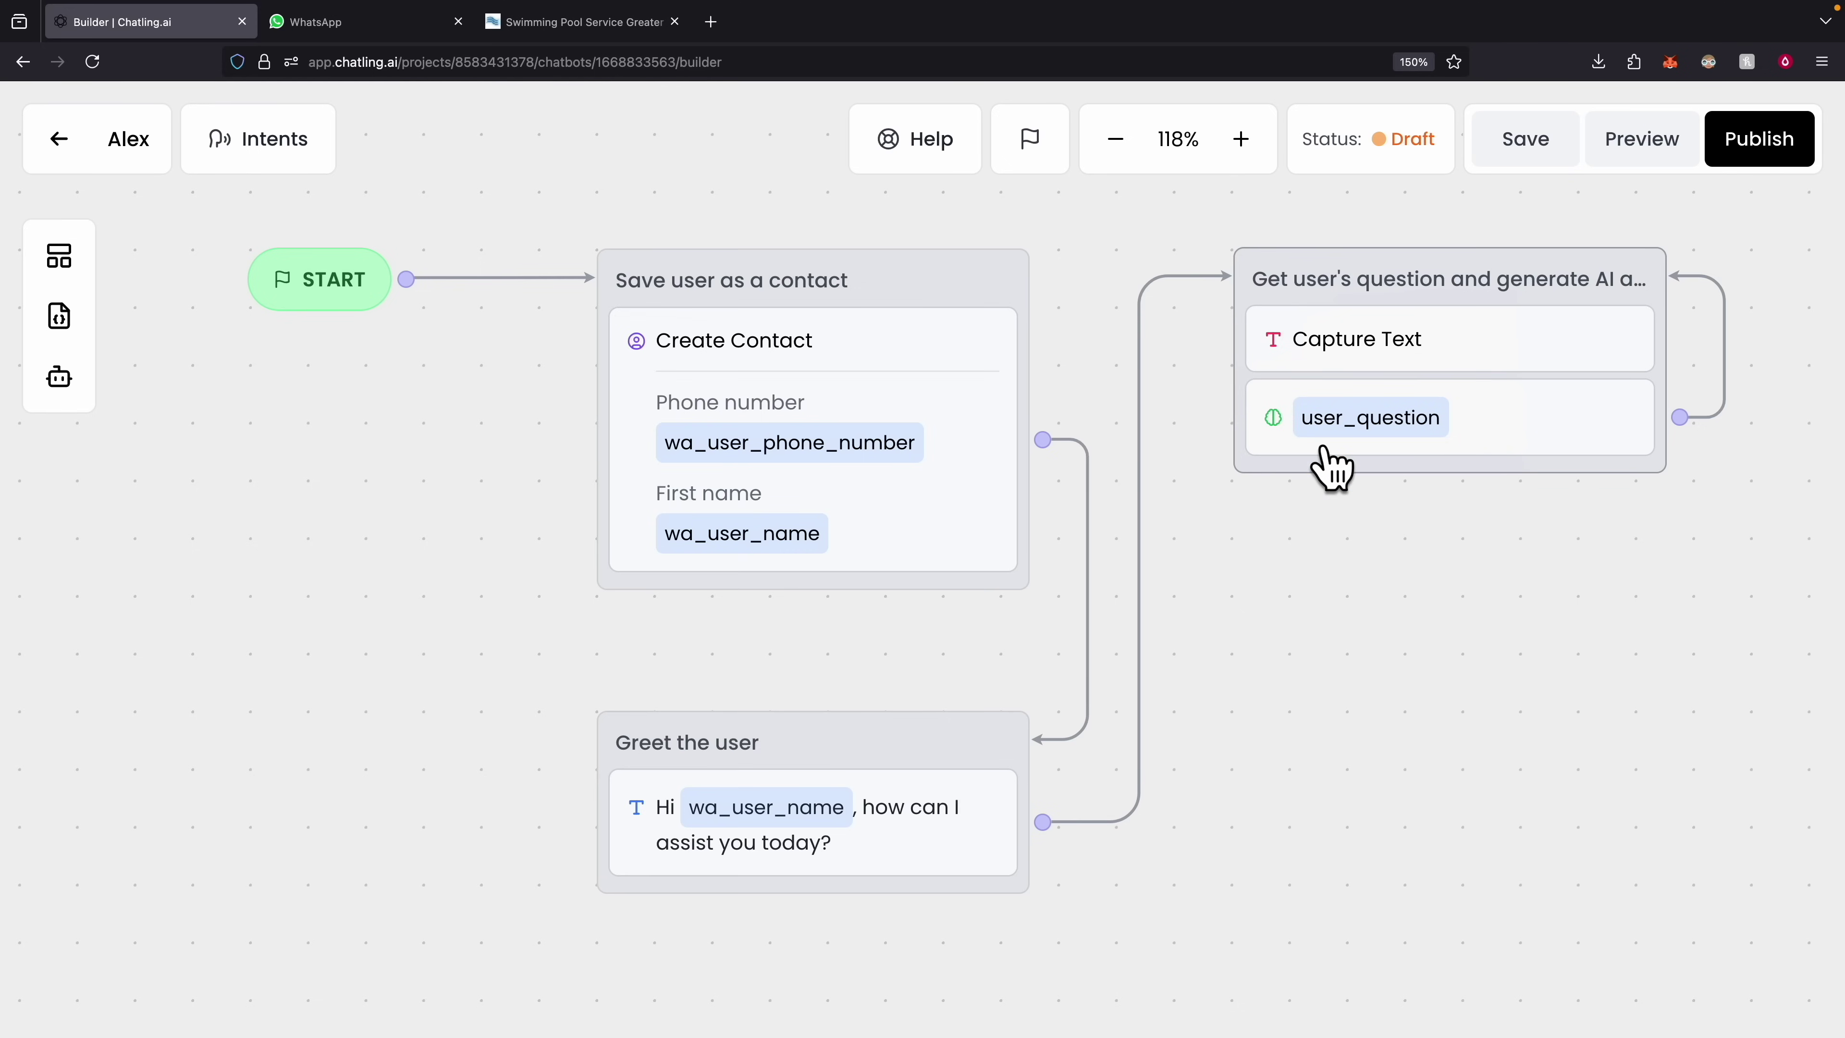
pyautogui.moveTo(1678, 541); pyautogui.dragTo(1301, 542)
pyautogui.hotkey('ctrl', 'shift', 'd')
pyautogui.moveTo(1297, 421); pyautogui.dragTo(1303, 288)
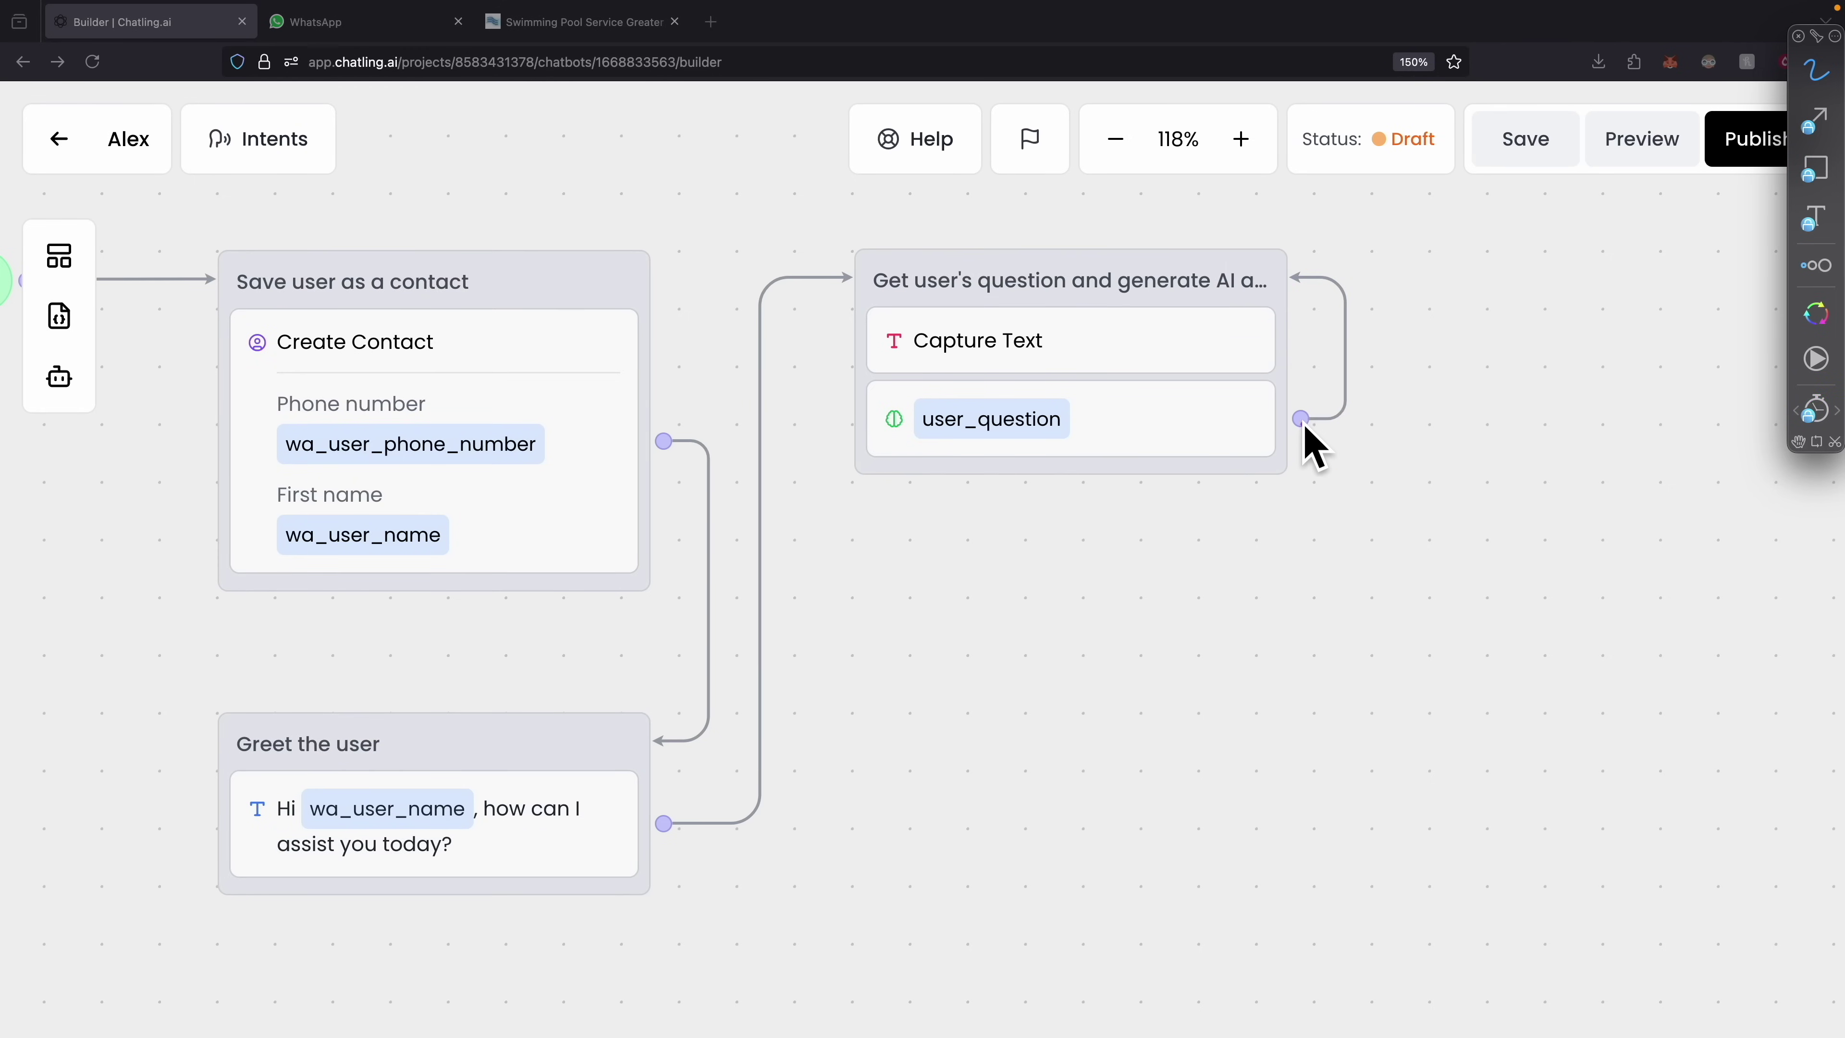
pyautogui.moveTo(1276, 437)
pyautogui.mouseDown()
pyautogui.moveTo(1268, 280)
pyautogui.moveTo(1319, 265)
pyautogui.mouseUp()
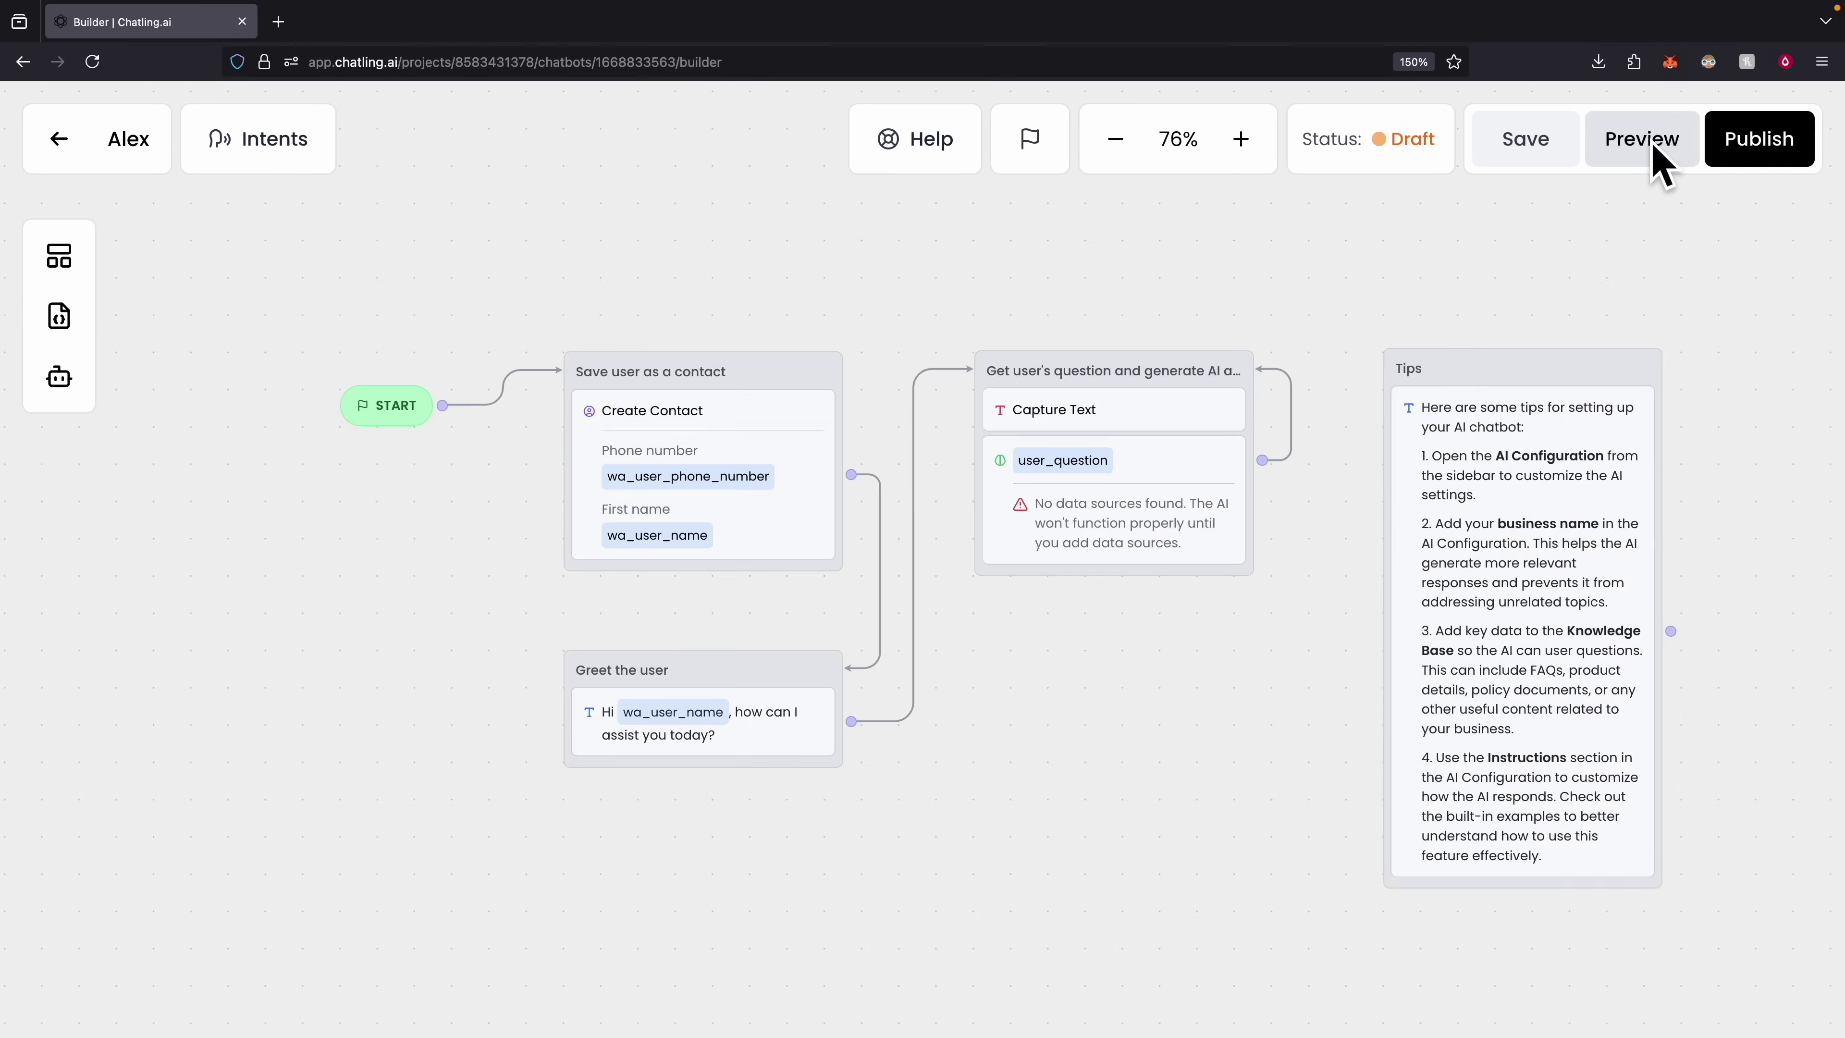
# Start a Preview test chat using the tester's phone number and switch to WhatsApp.
pyautogui.click(1648, 143)
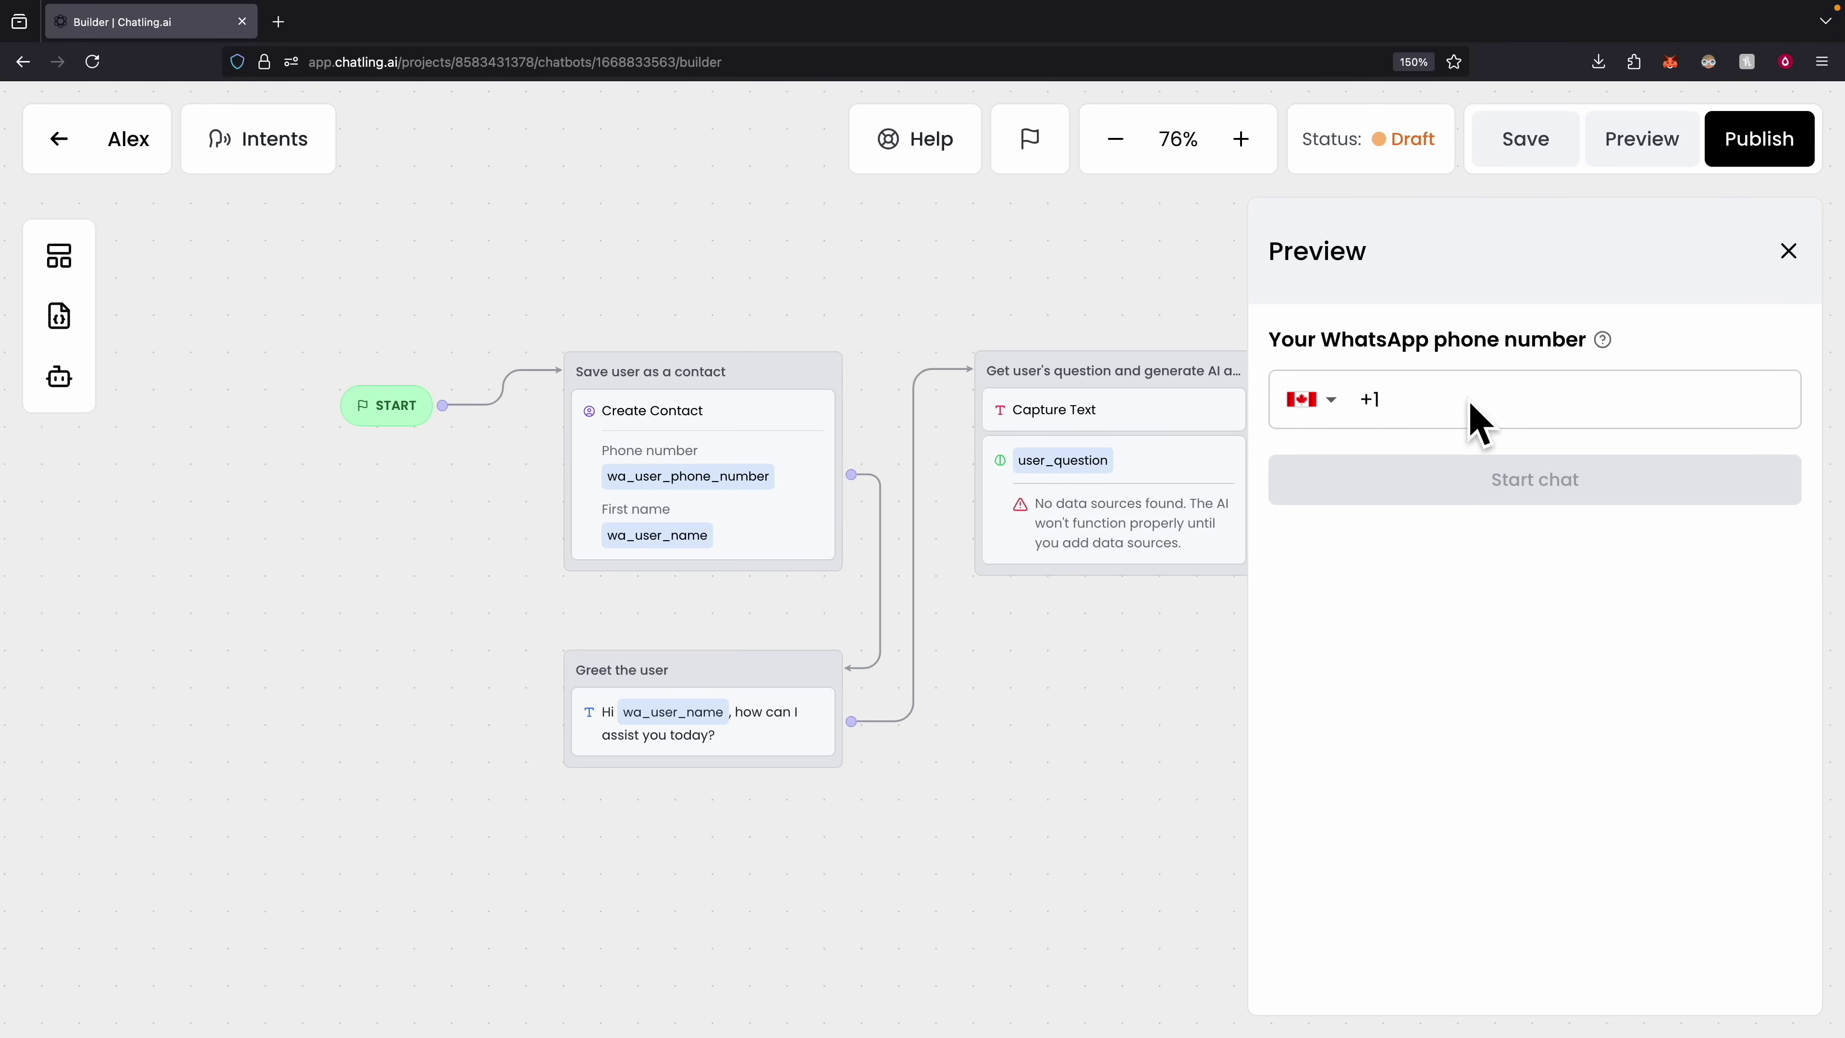
pyautogui.click(1471, 480)
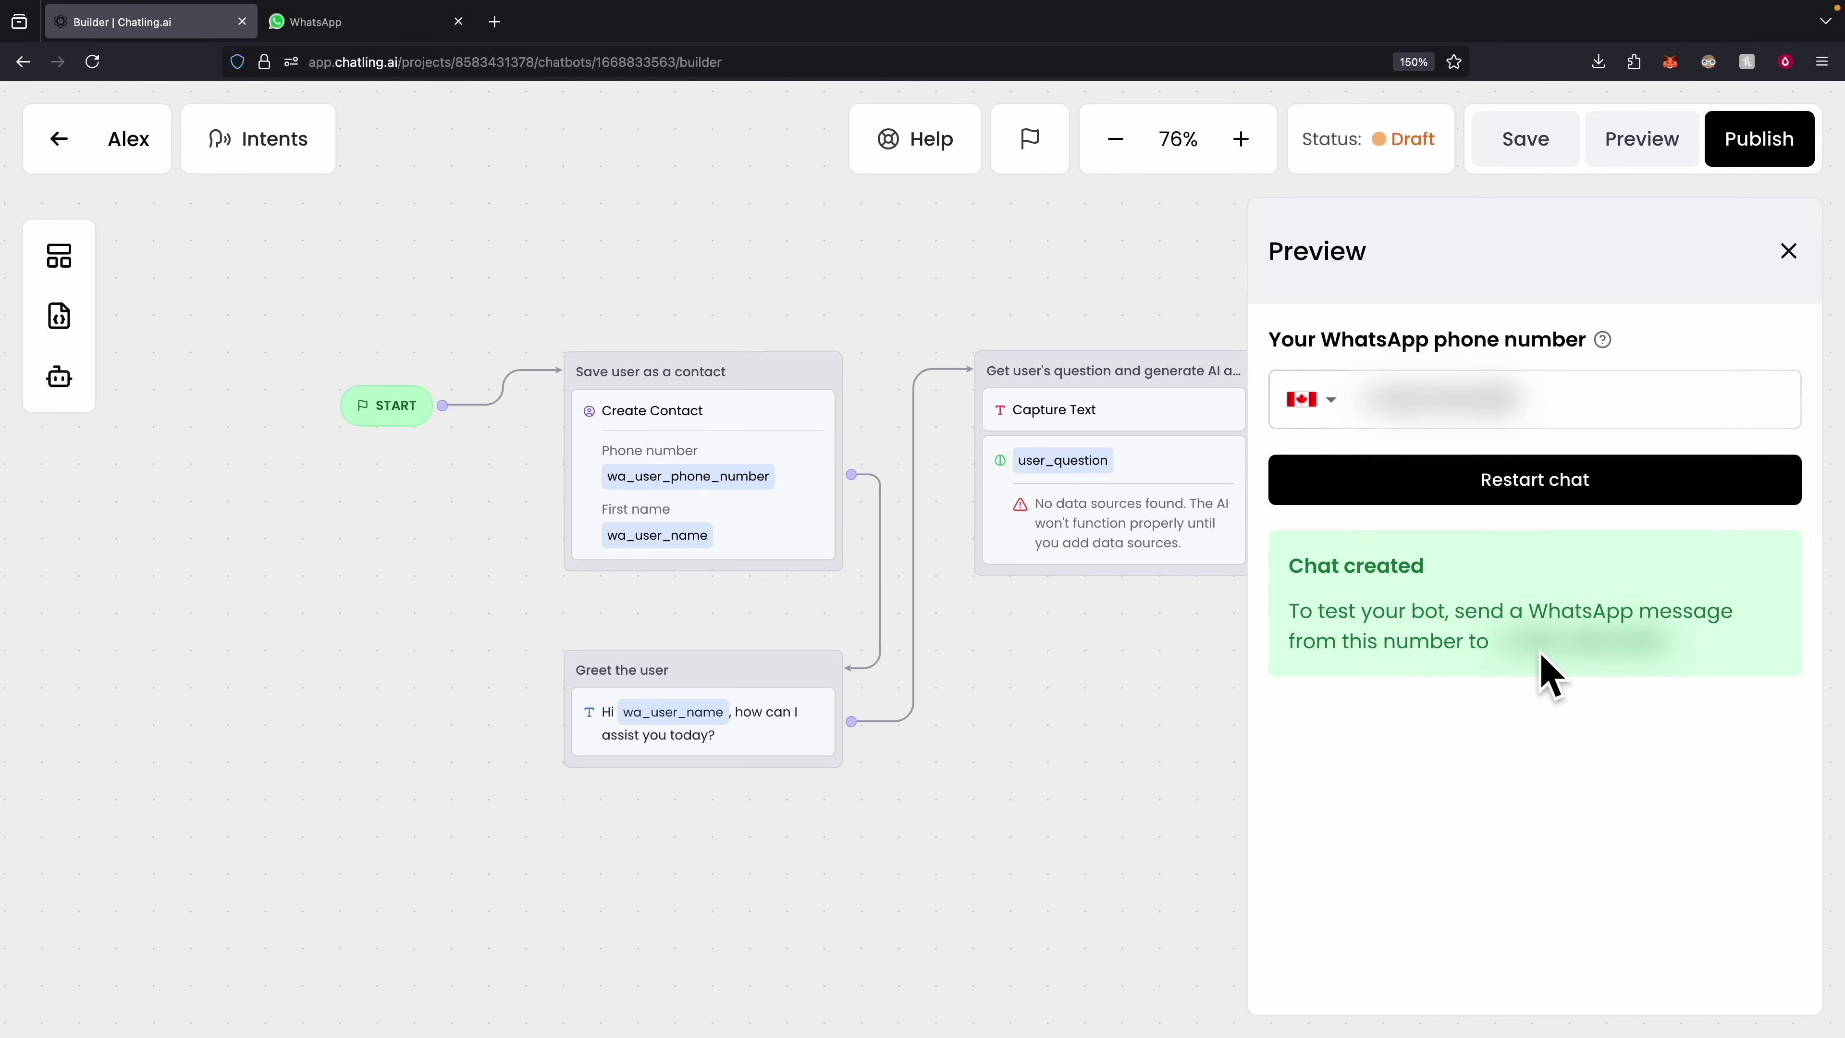
pyautogui.click(1549, 671)
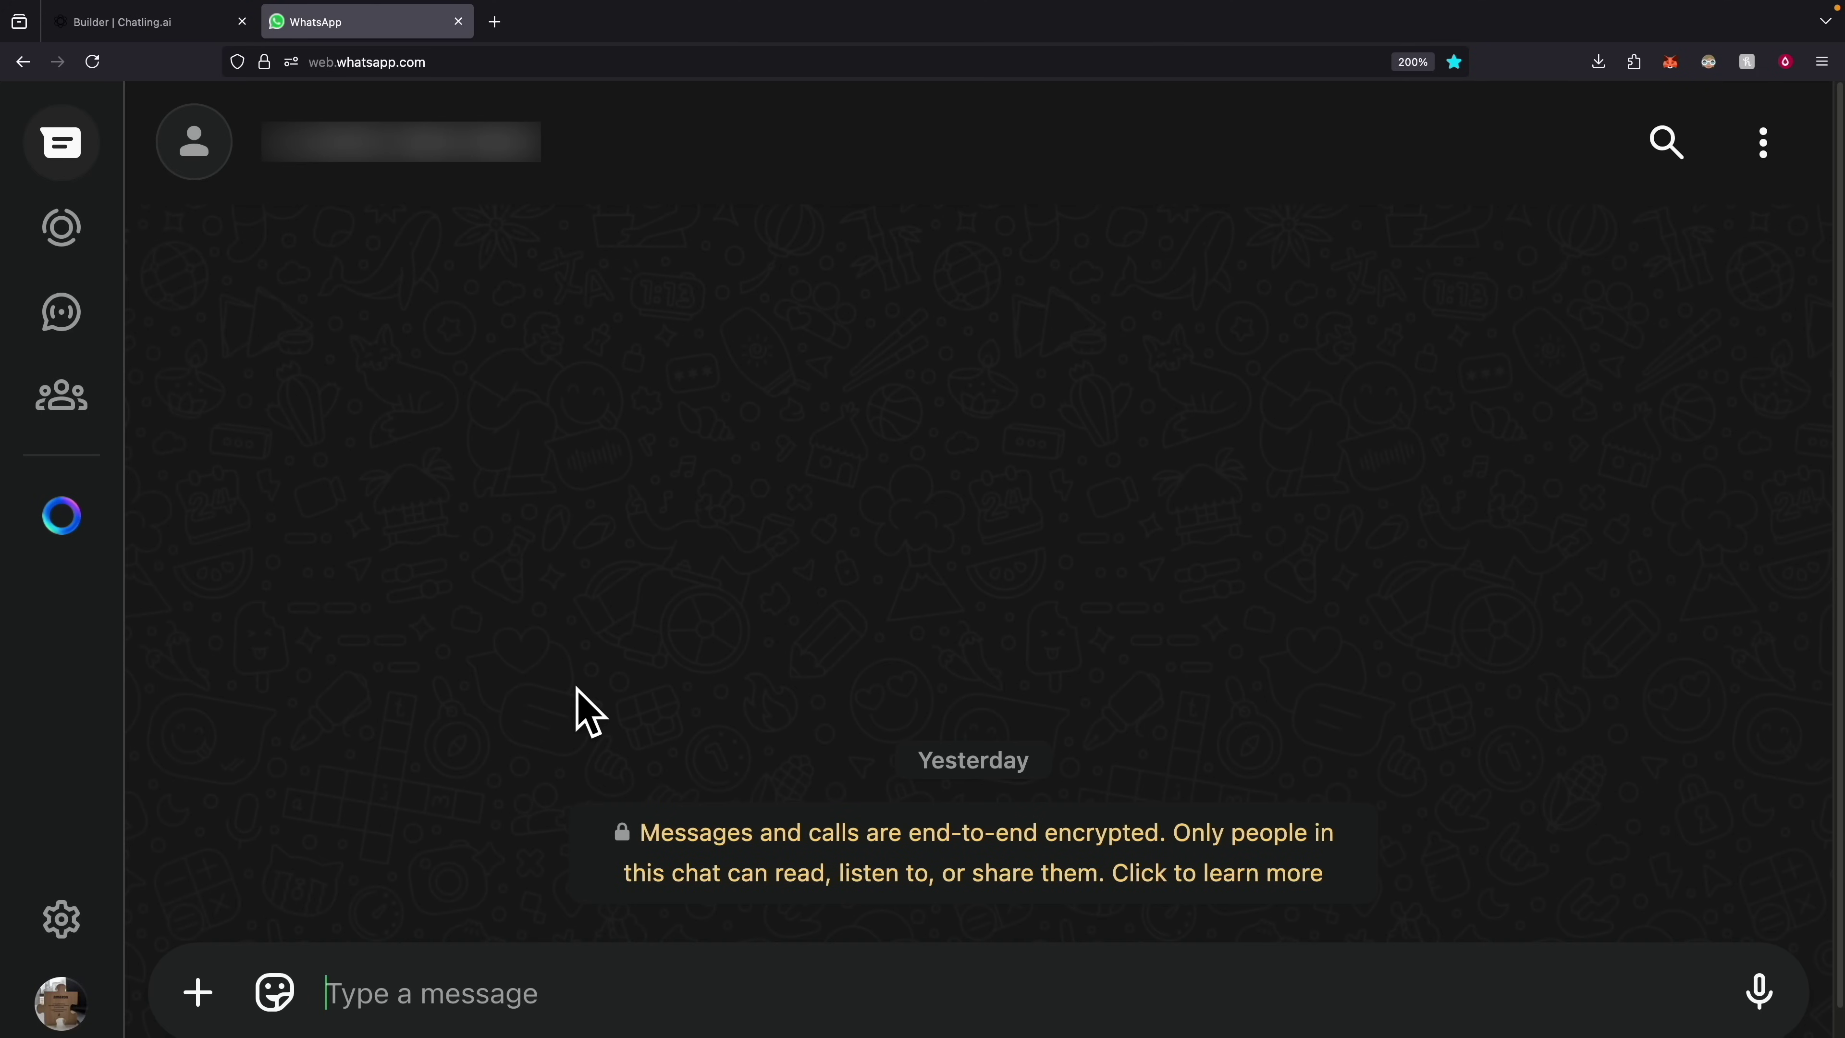
# Send 'Hello' and 'What is 2+2' to the bot and check its replies.
pyautogui.write('Hello')
pyautogui.press('Return')
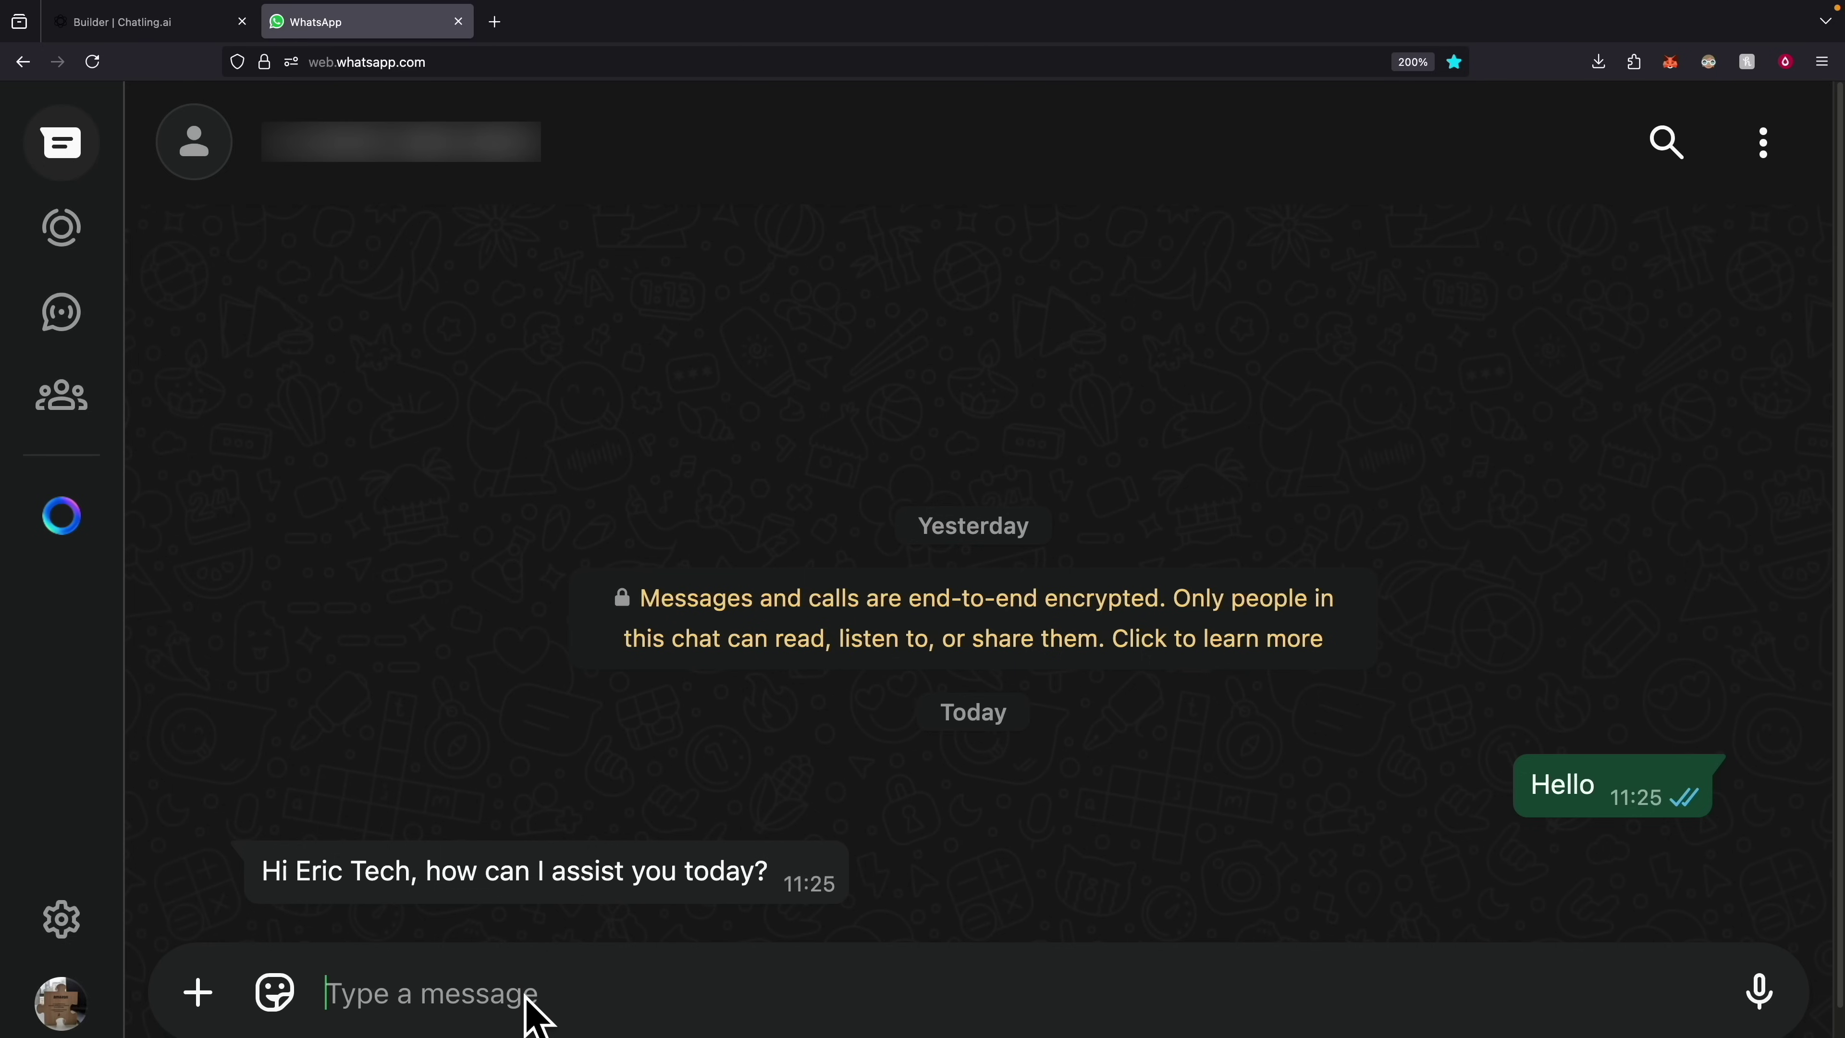
pyautogui.write('What is 2+2')
pyautogui.press('Return')
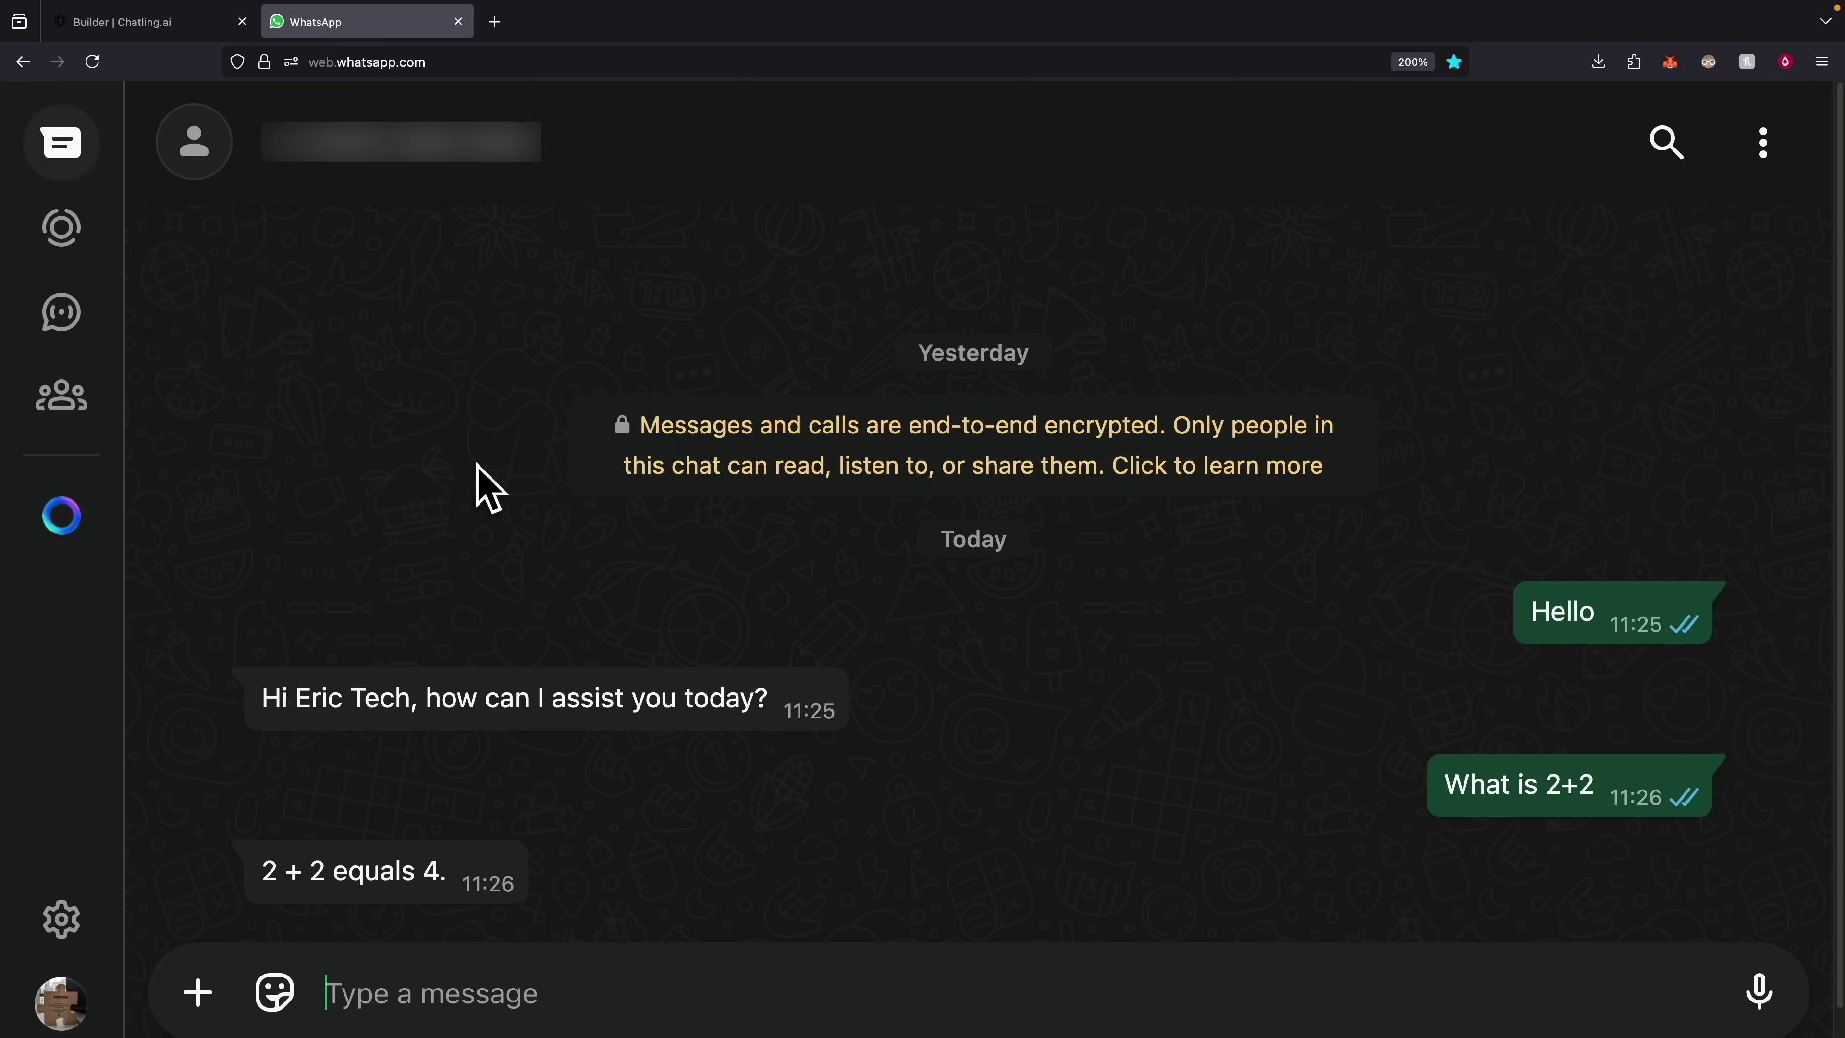
pyautogui.hotkey('ctrl', 'shift', 'Tab')
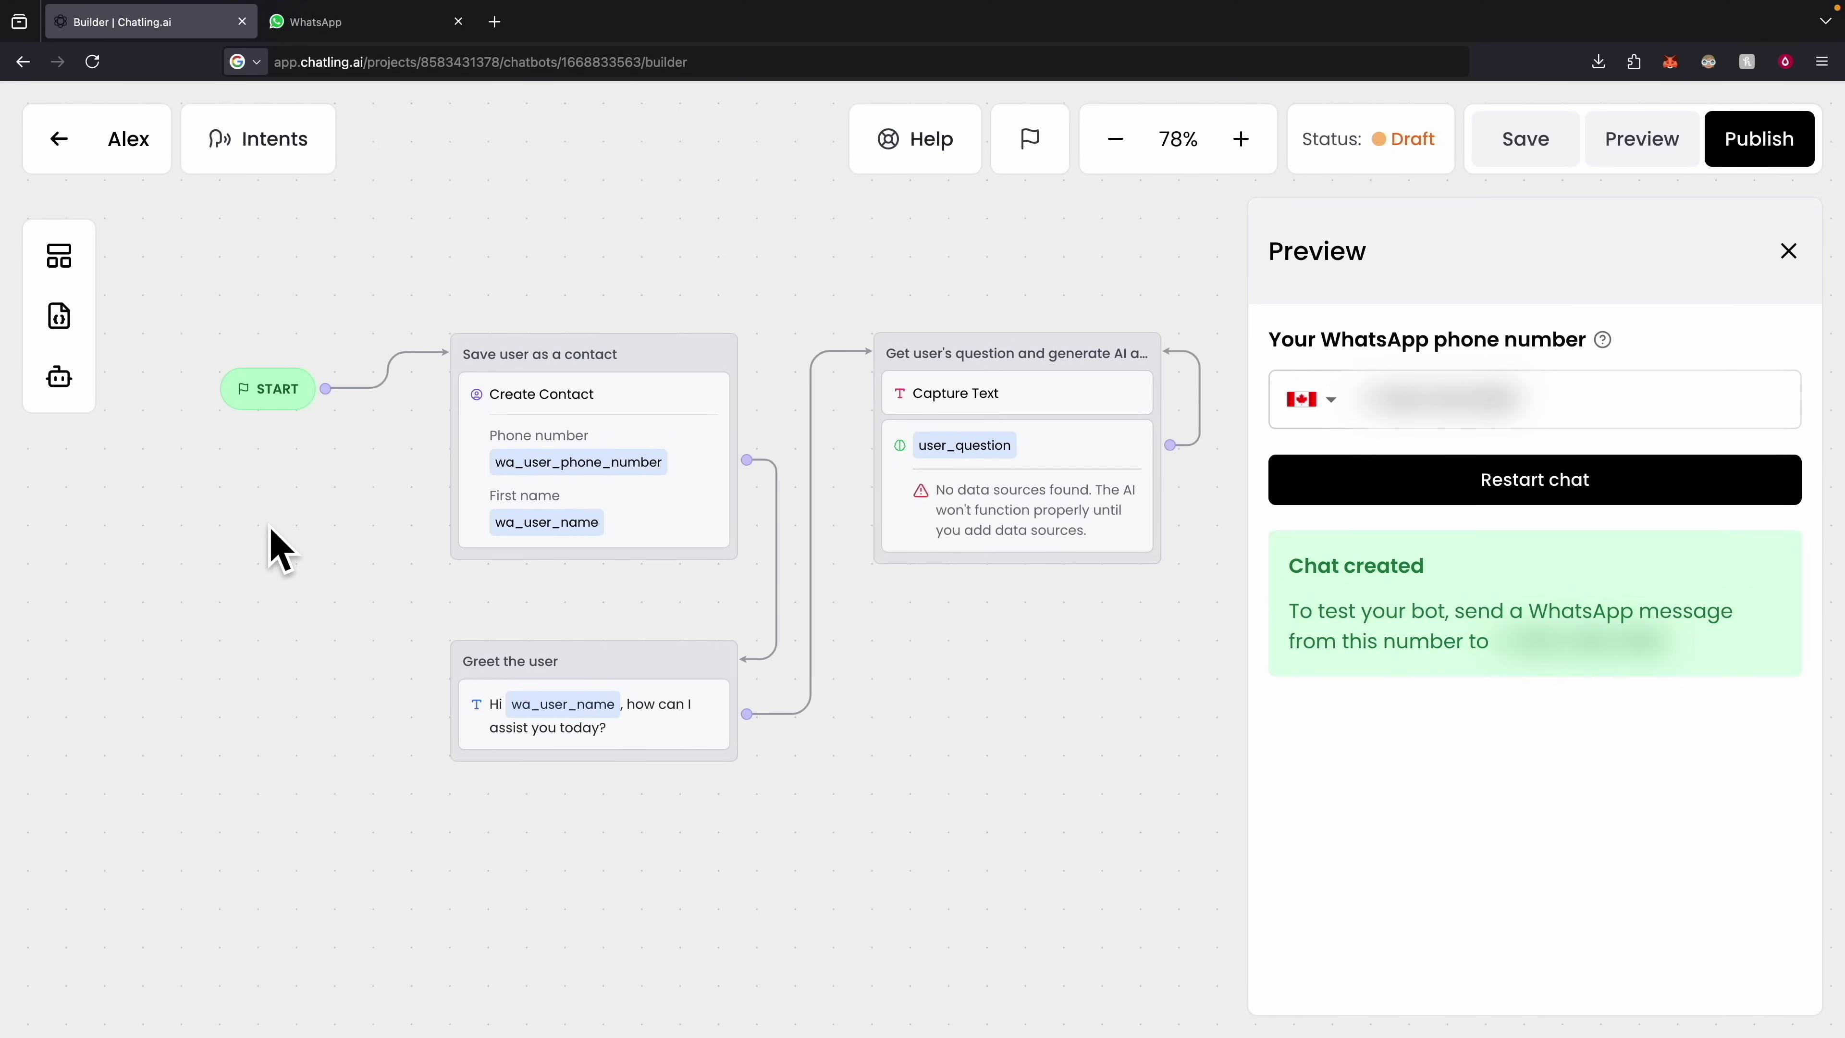
# Go through Knowledge Base to the + Add data source form and focus its website field.
pyautogui.click(65, 374)
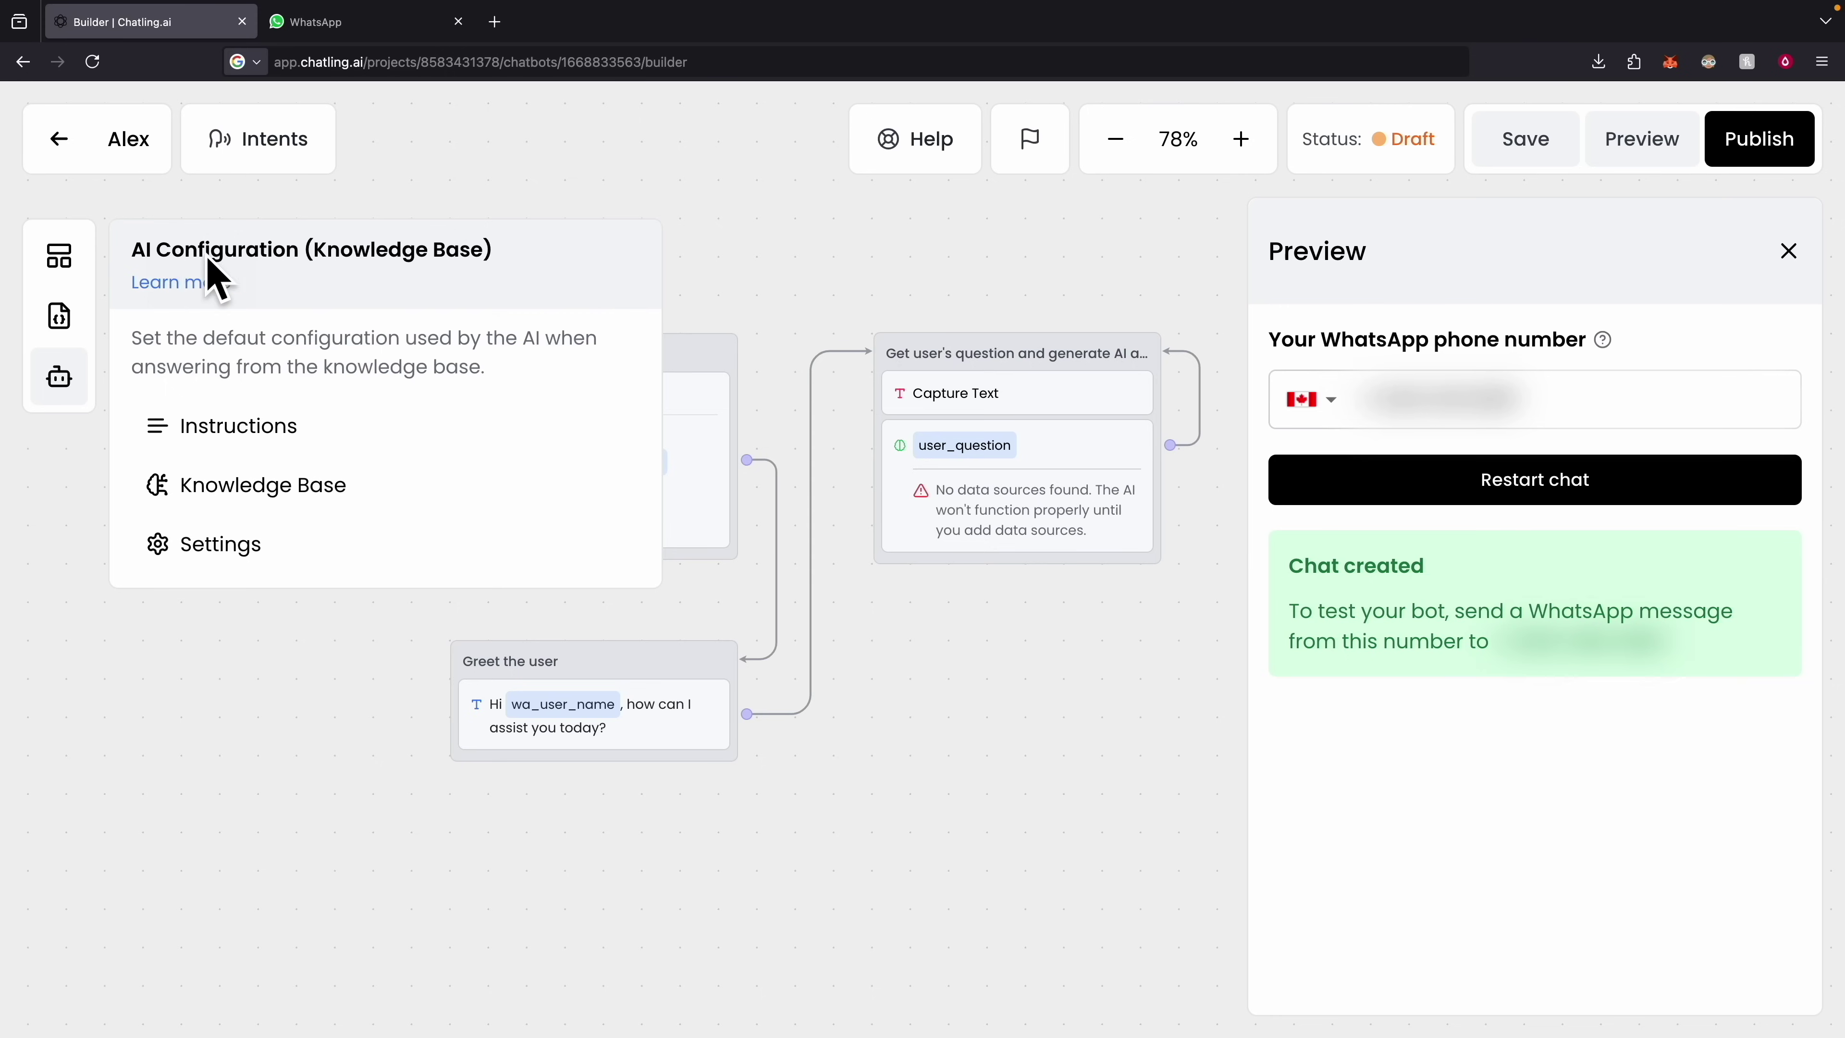
pyautogui.click(282, 491)
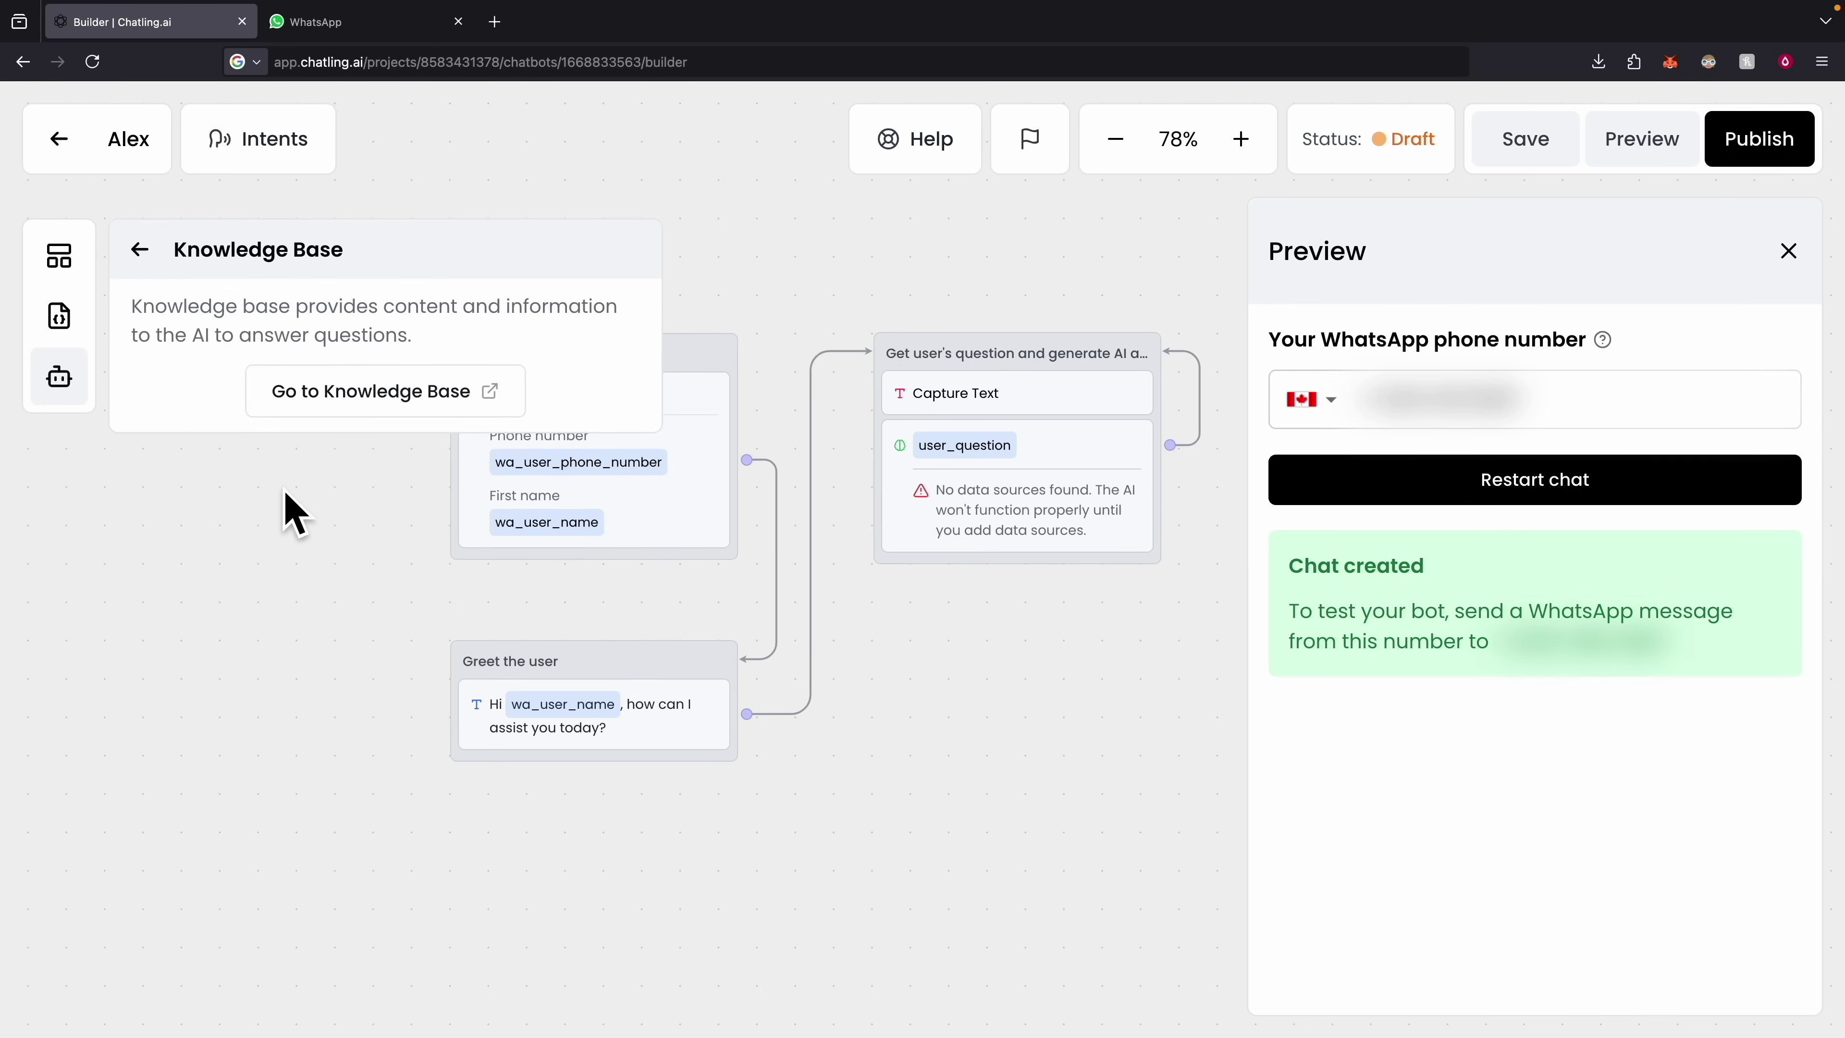
pyautogui.click(339, 396)
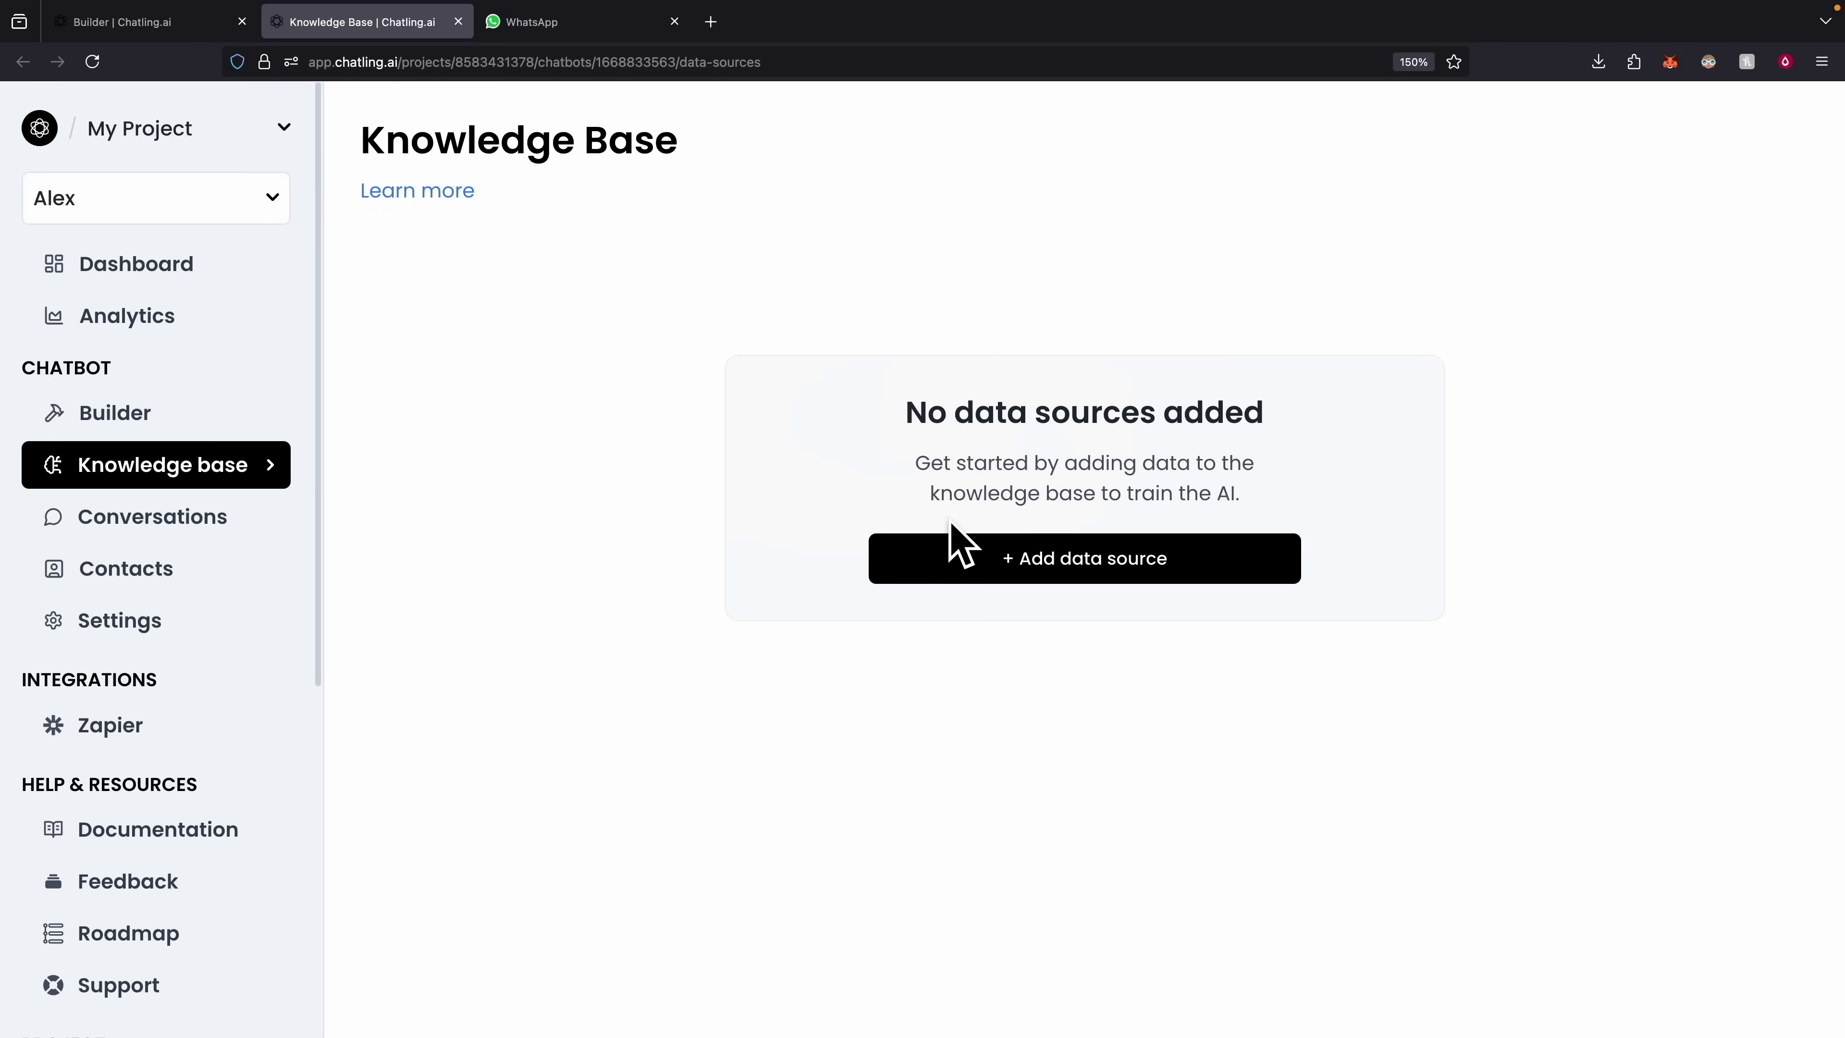
pyautogui.click(1001, 561)
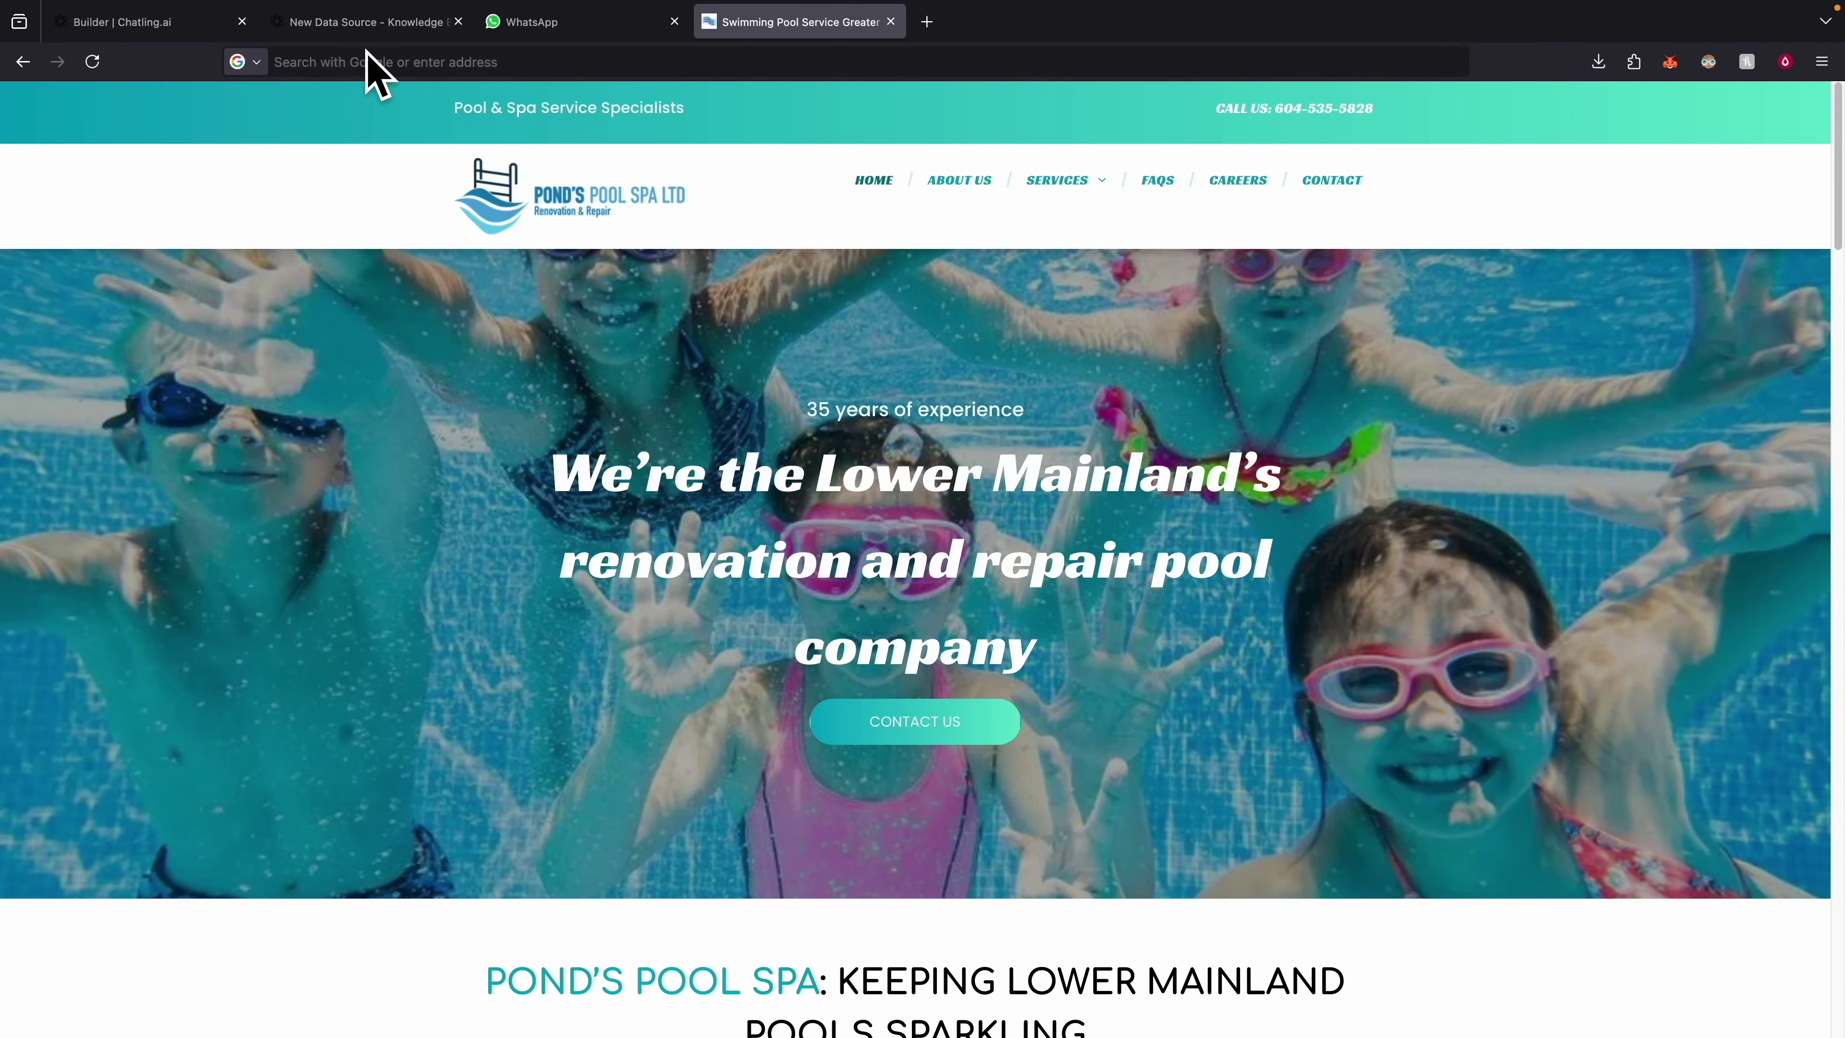
pyautogui.click(366, 22)
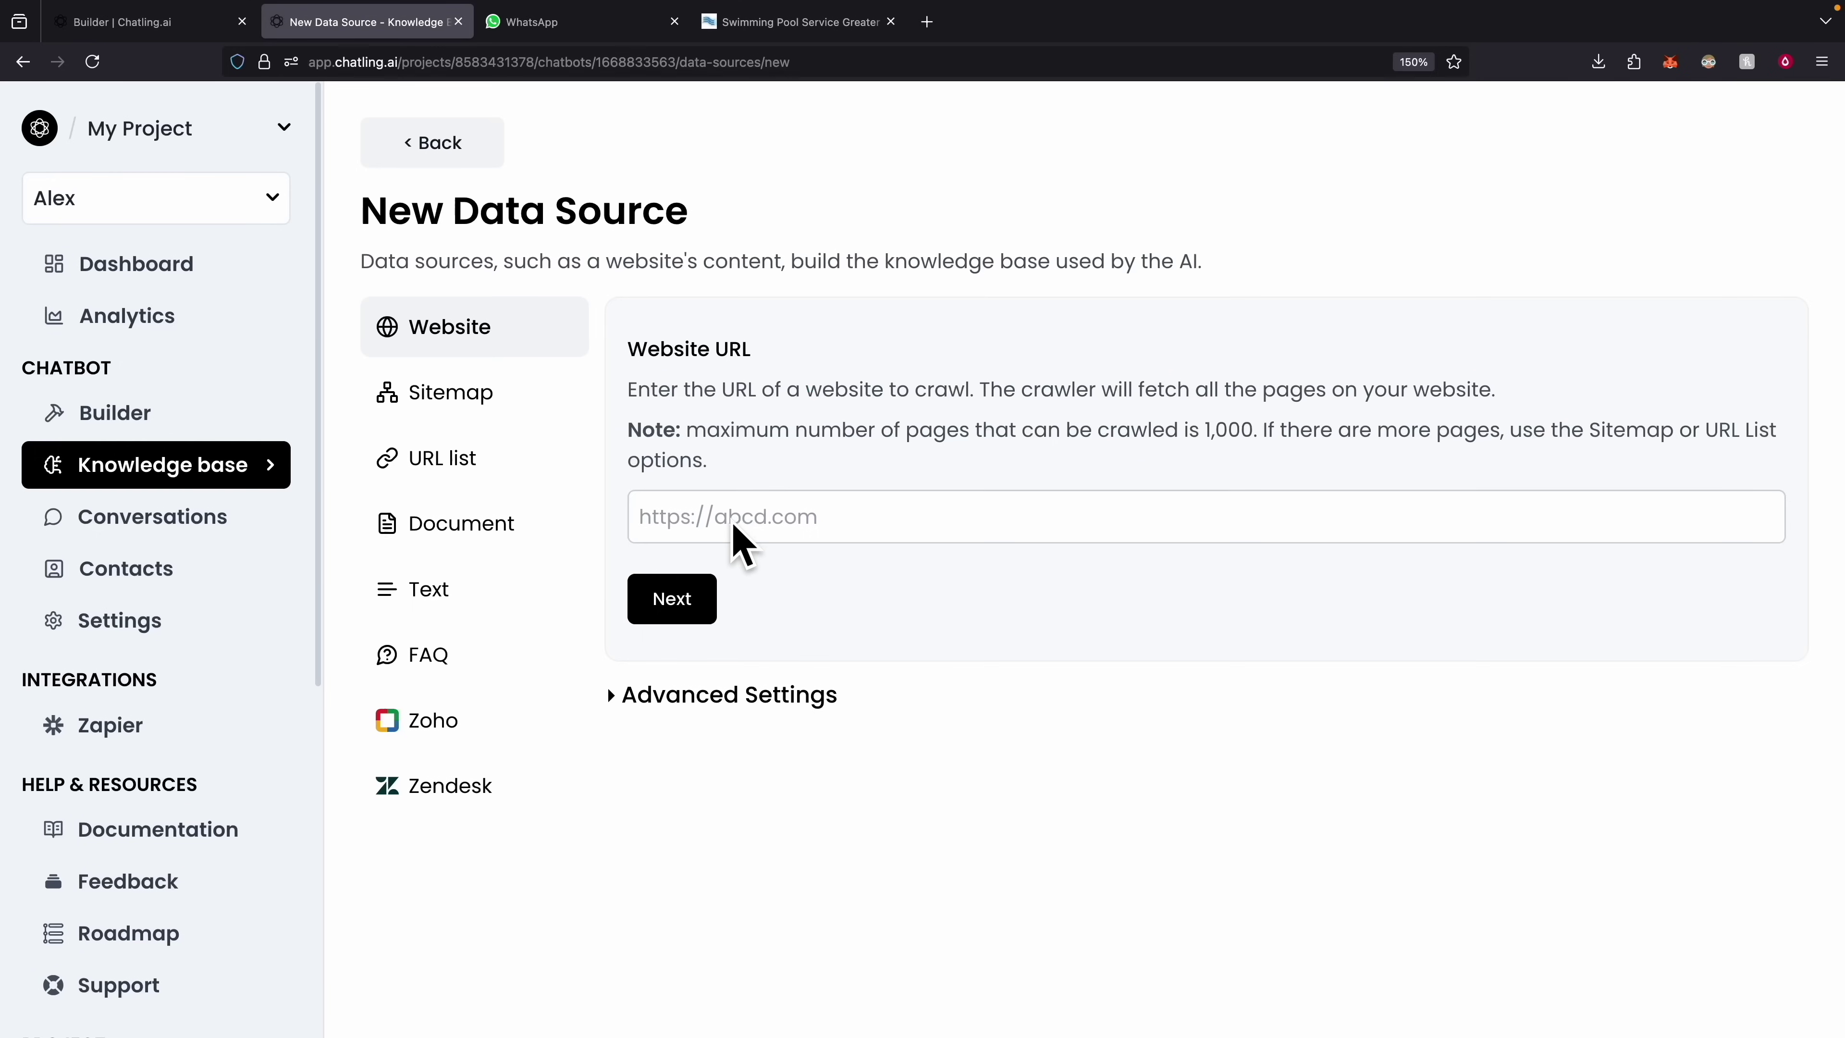
pyautogui.click(733, 527)
# Paste the pondspoolspa.ca address, crawl it and review the 16 pages found.
pyautogui.write('https://www.pondspoolspa.ca/')
pyautogui.click(688, 614)
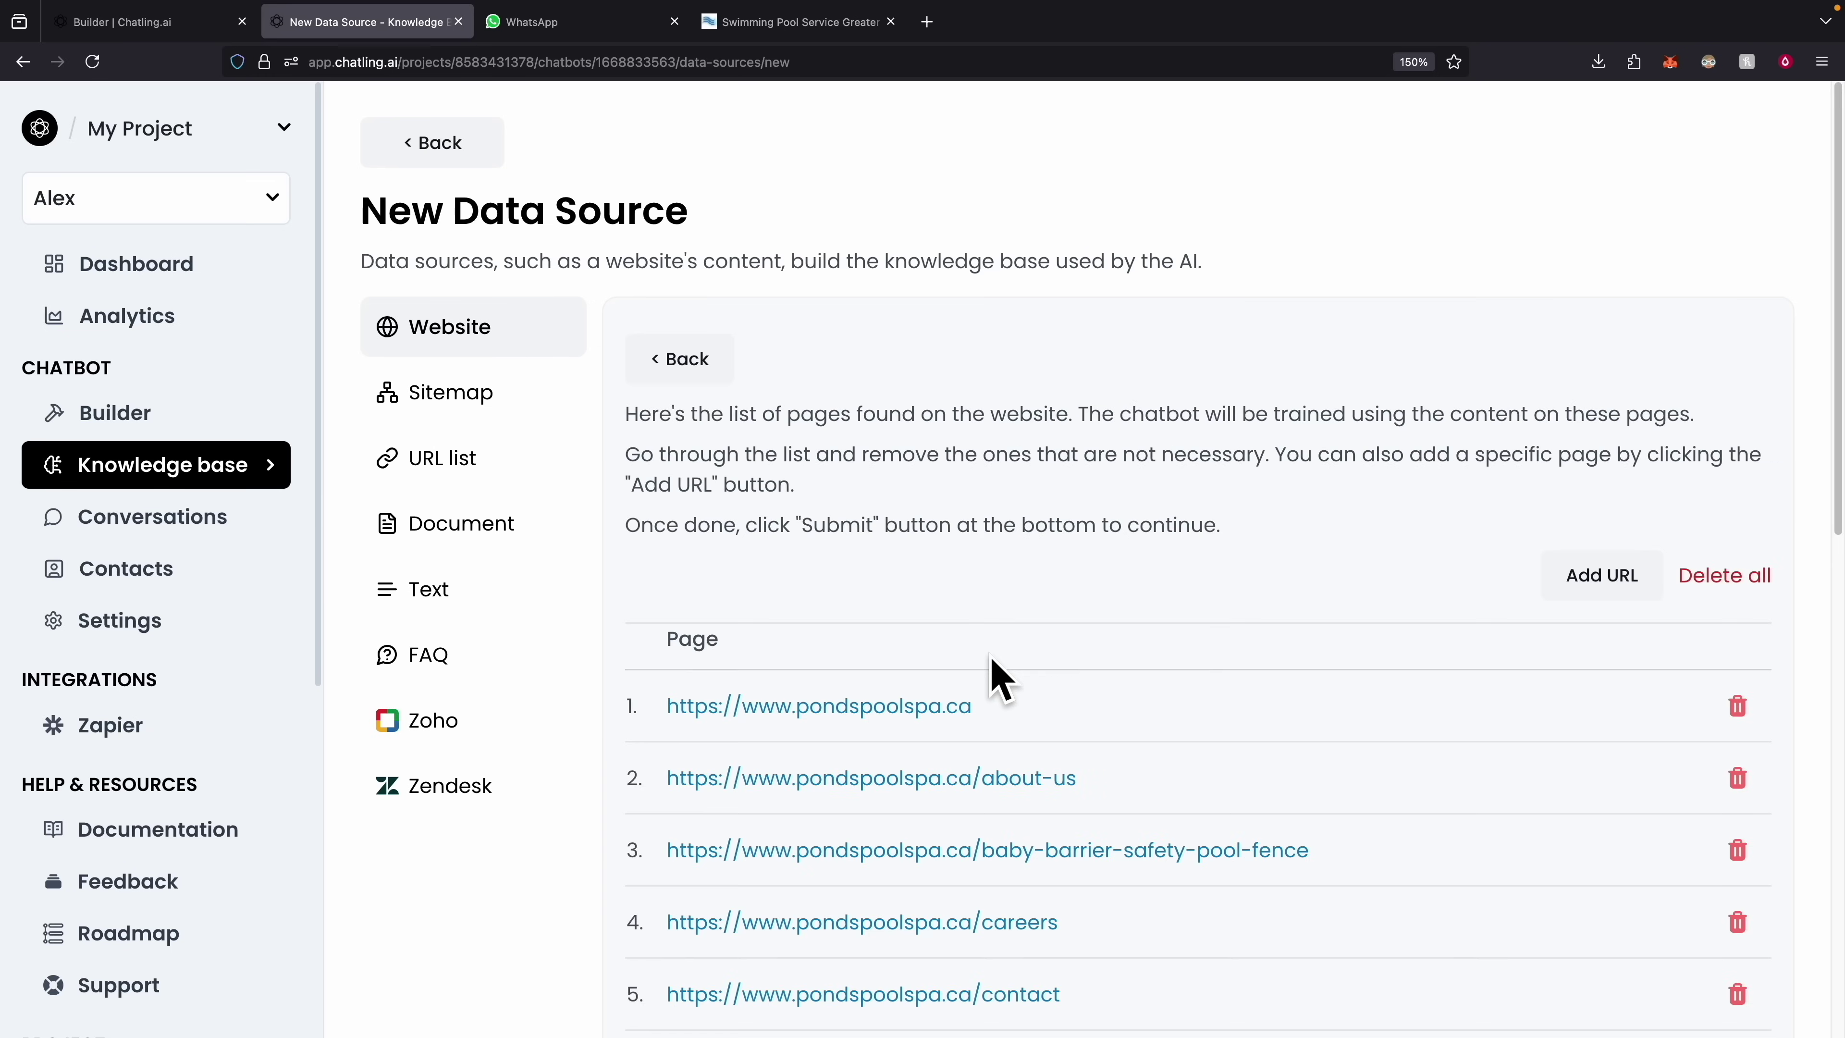
pyautogui.scroll(-5, 970, 582)
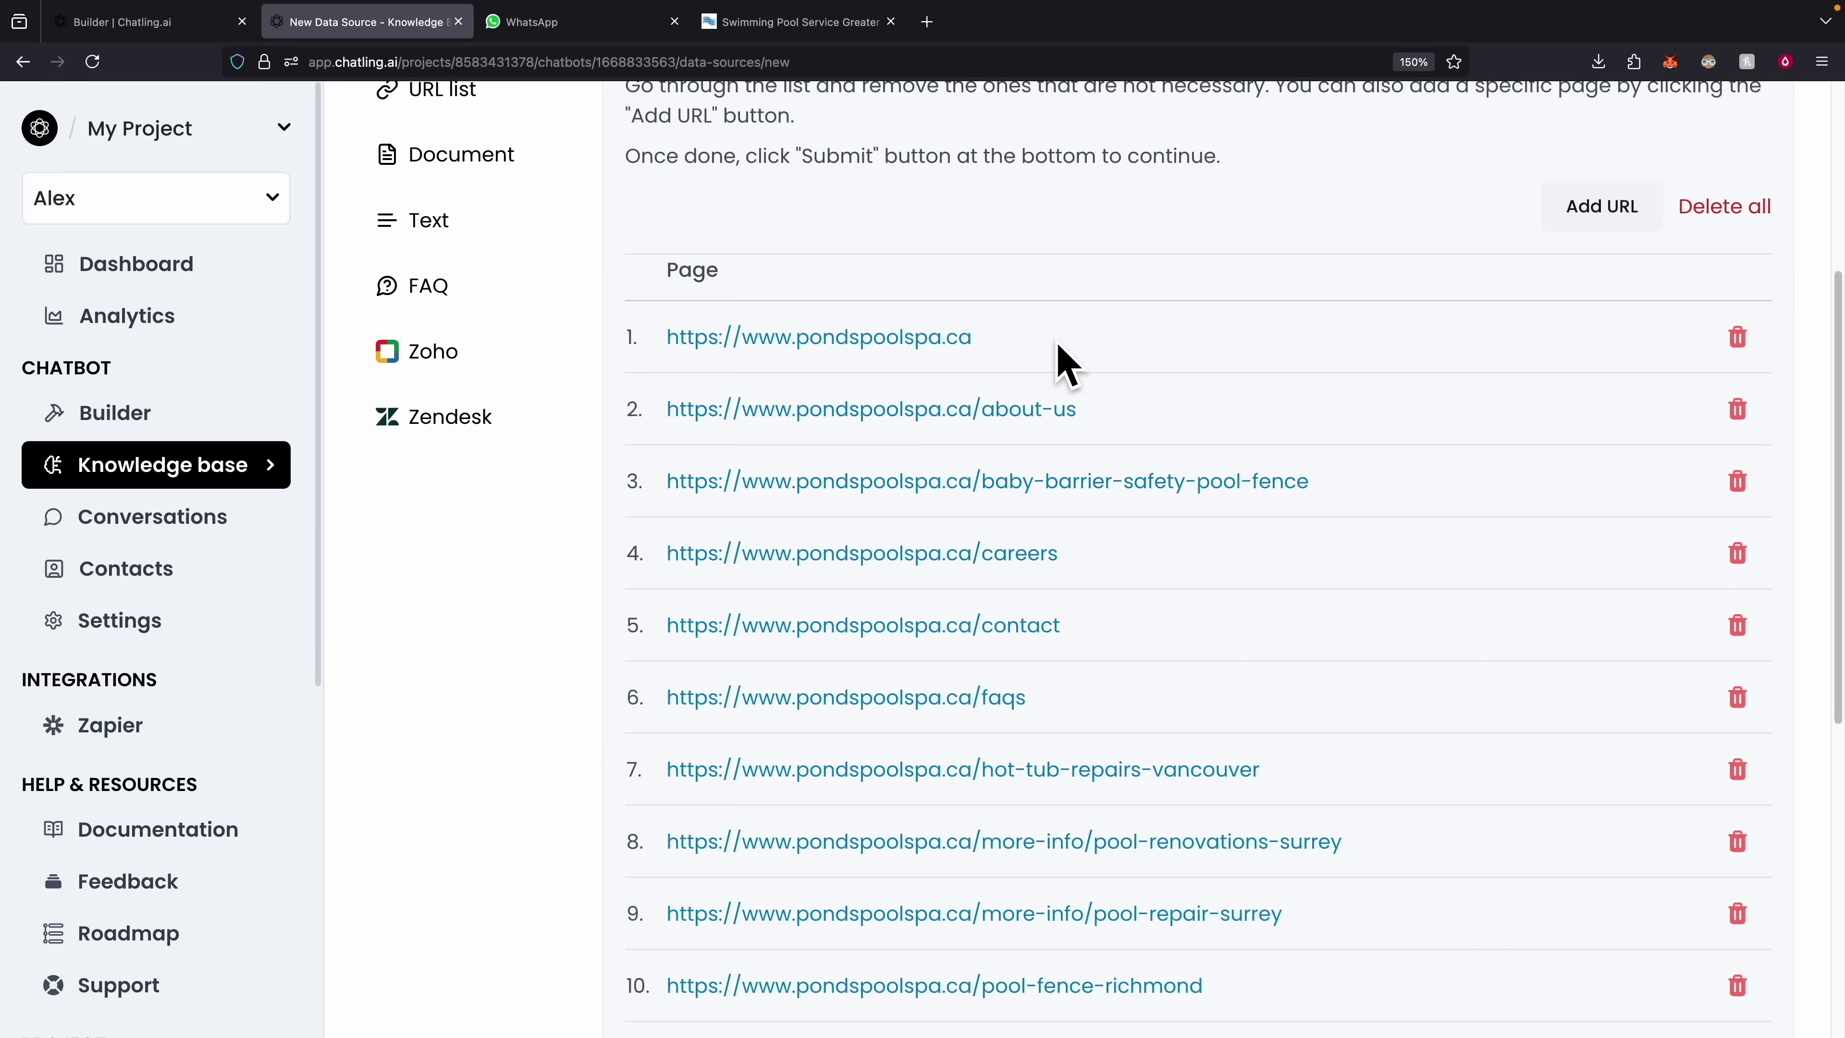
pyautogui.scroll(-1, 1083, 437)
pyautogui.scroll(-1, 1100, 451)
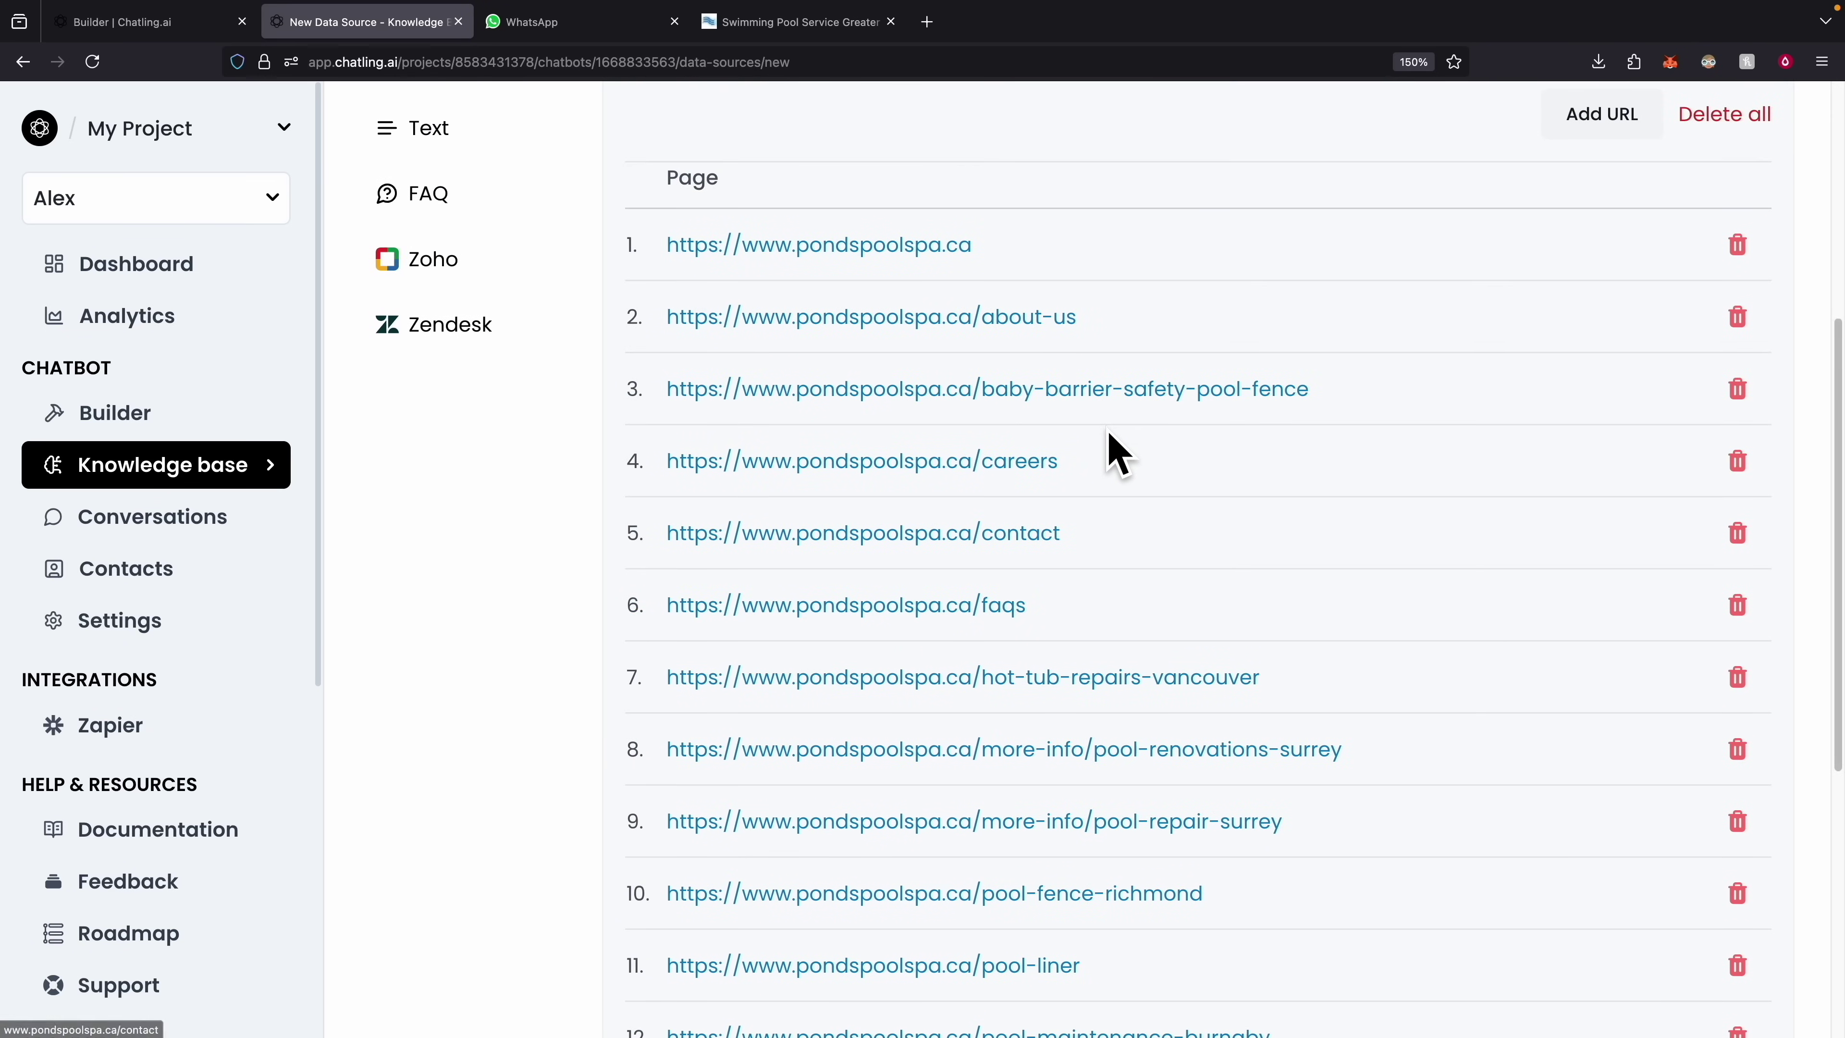
pyautogui.scroll(-6, 1108, 445)
pyautogui.scroll(-1, 1162, 509)
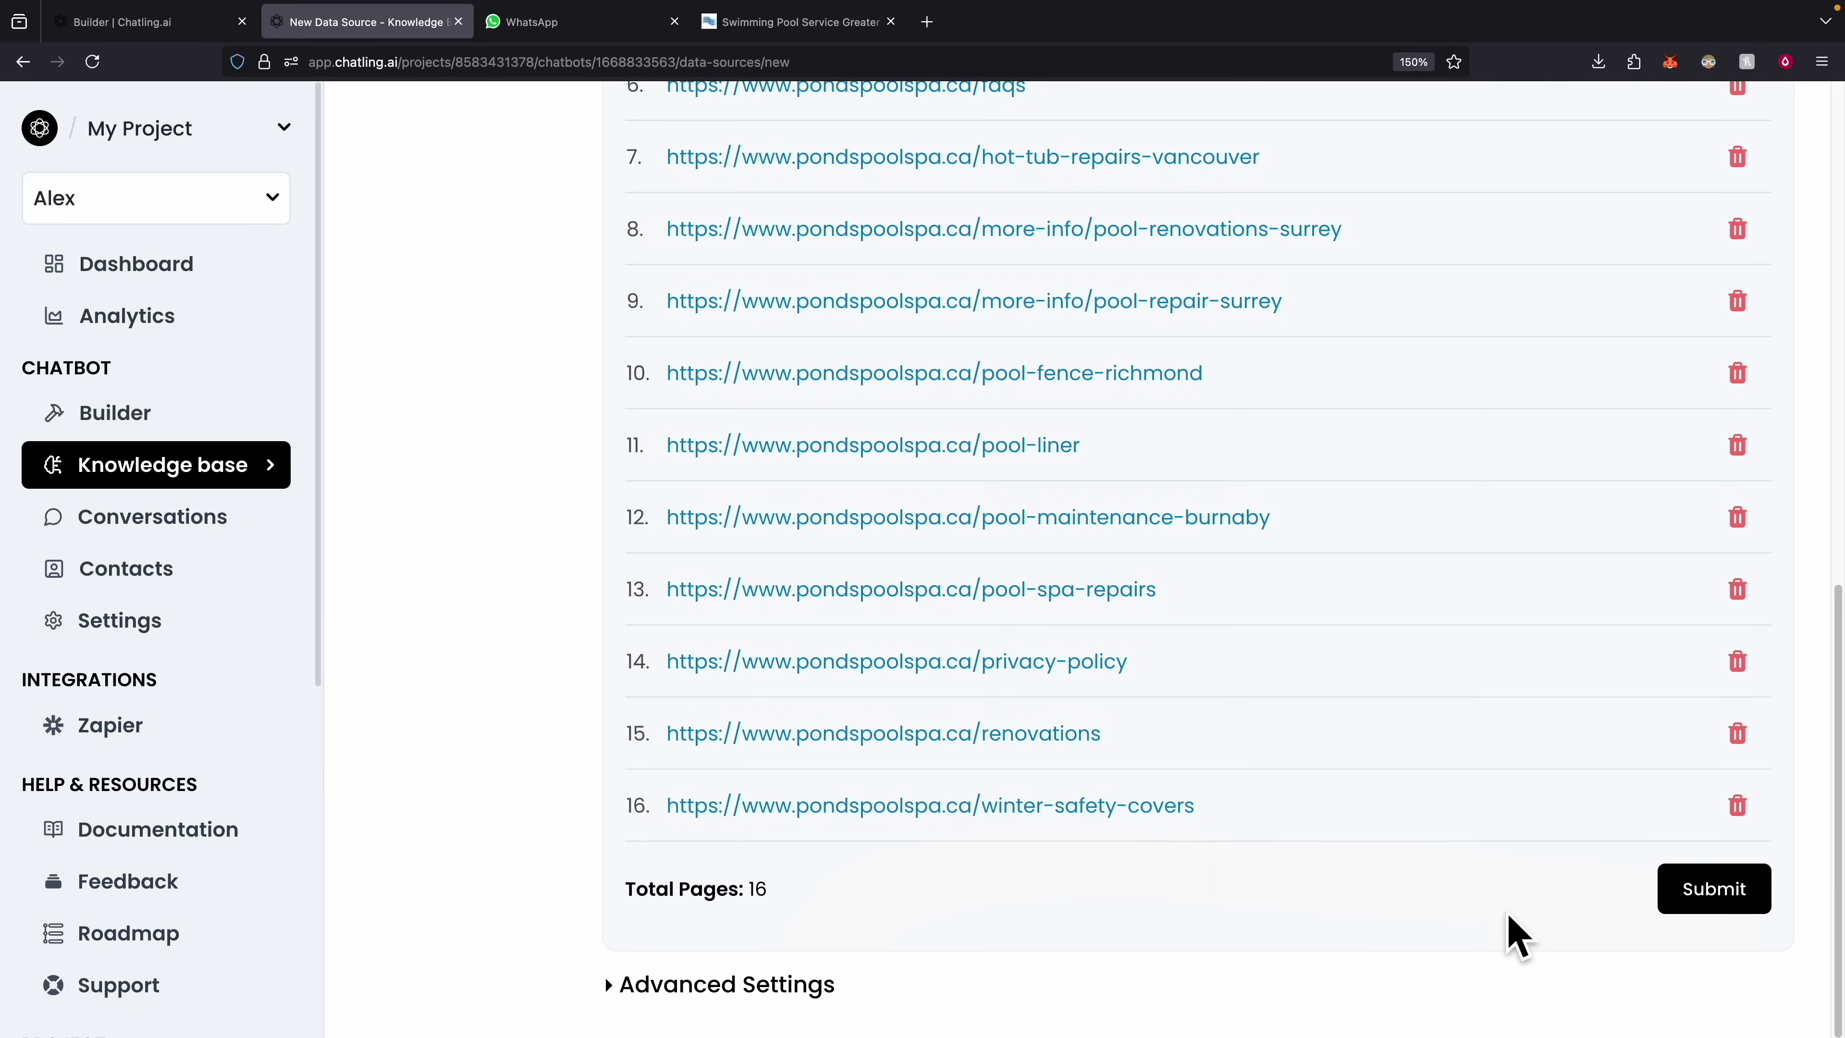
# Check the Advanced Settings exclusions, then submit the 16 pages as a data source.
pyautogui.click(763, 985)
pyautogui.scroll(-5, 719, 821)
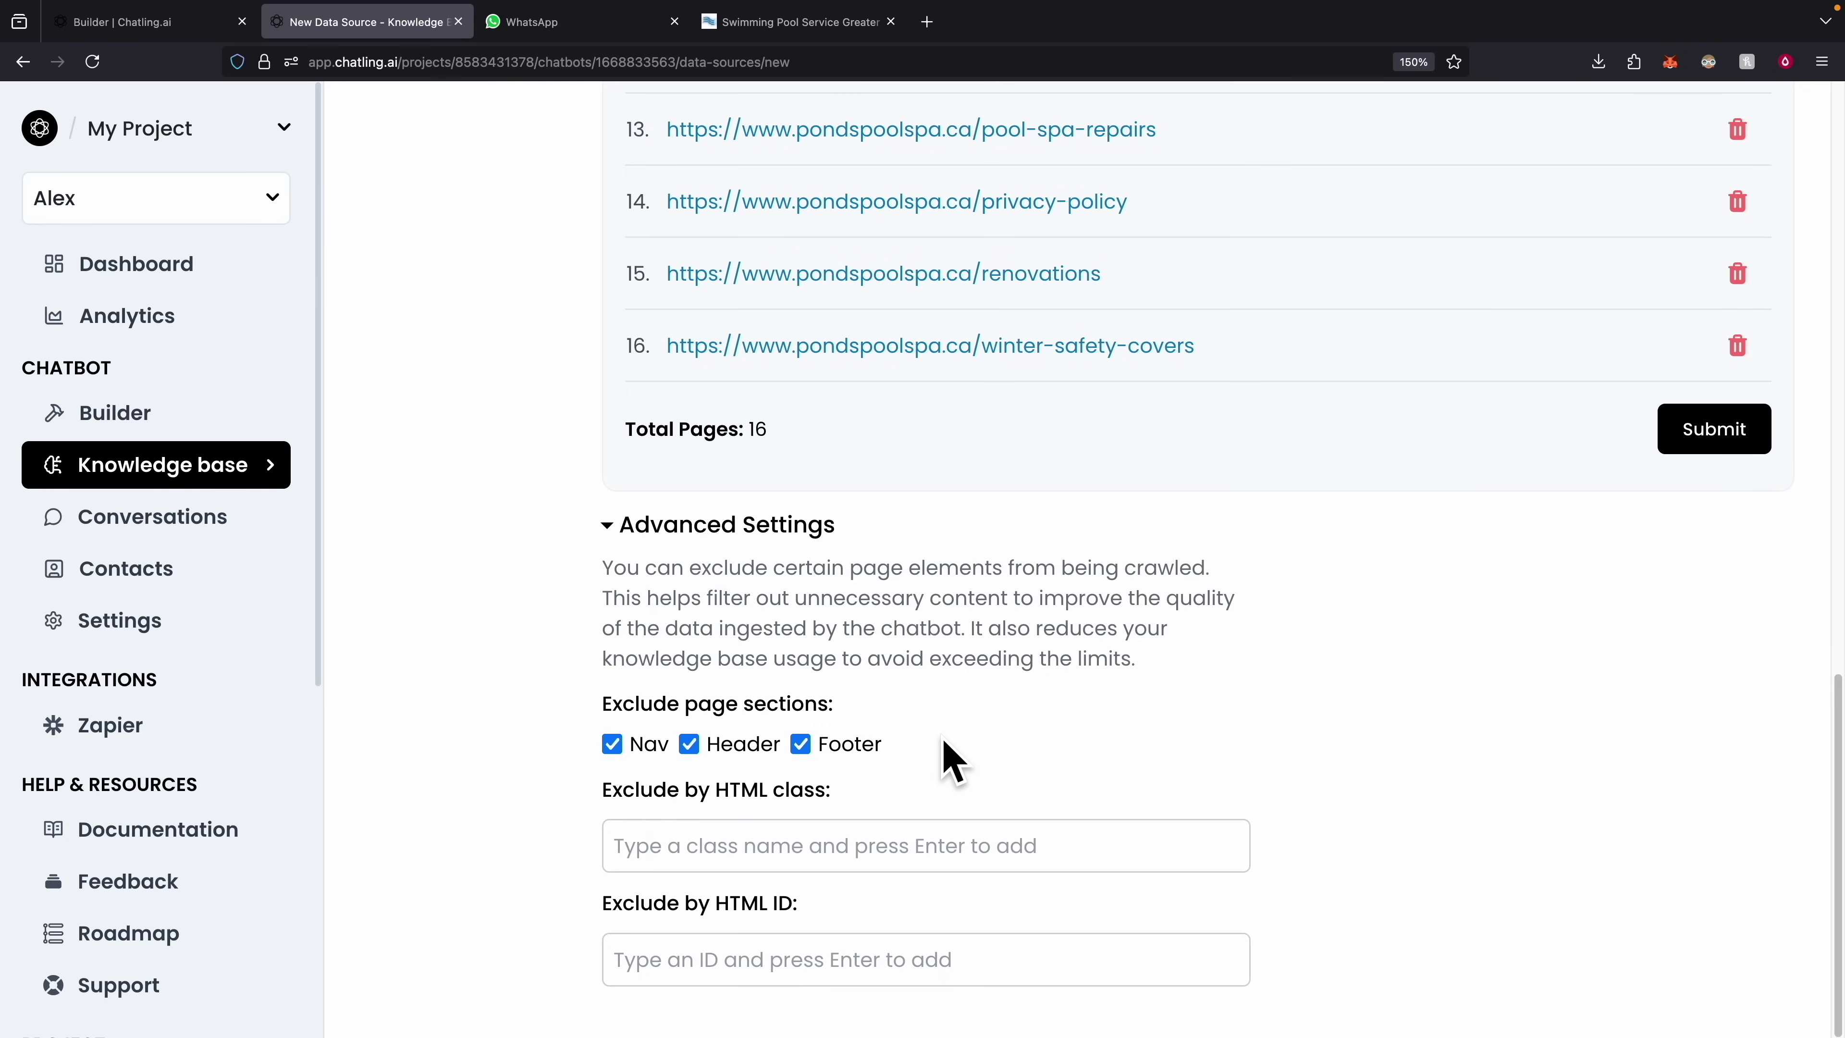
pyautogui.scroll(1, 909, 760)
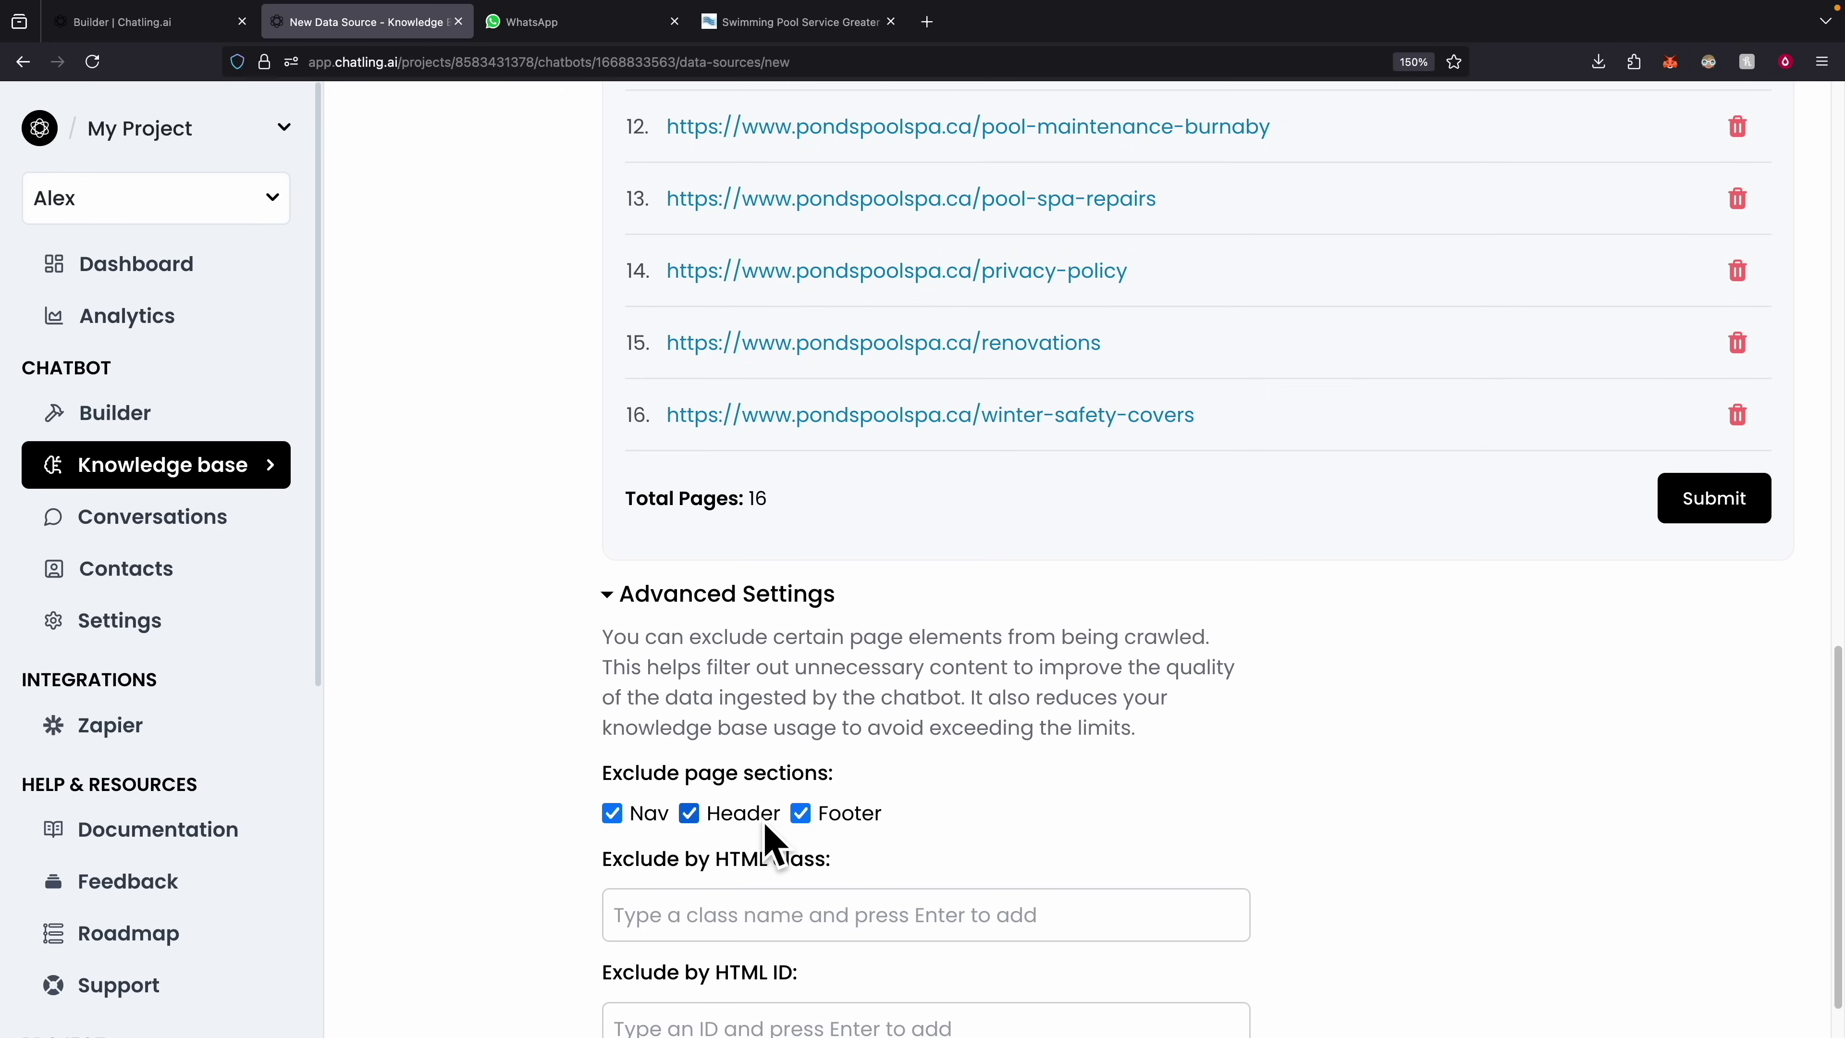
pyautogui.click(634, 600)
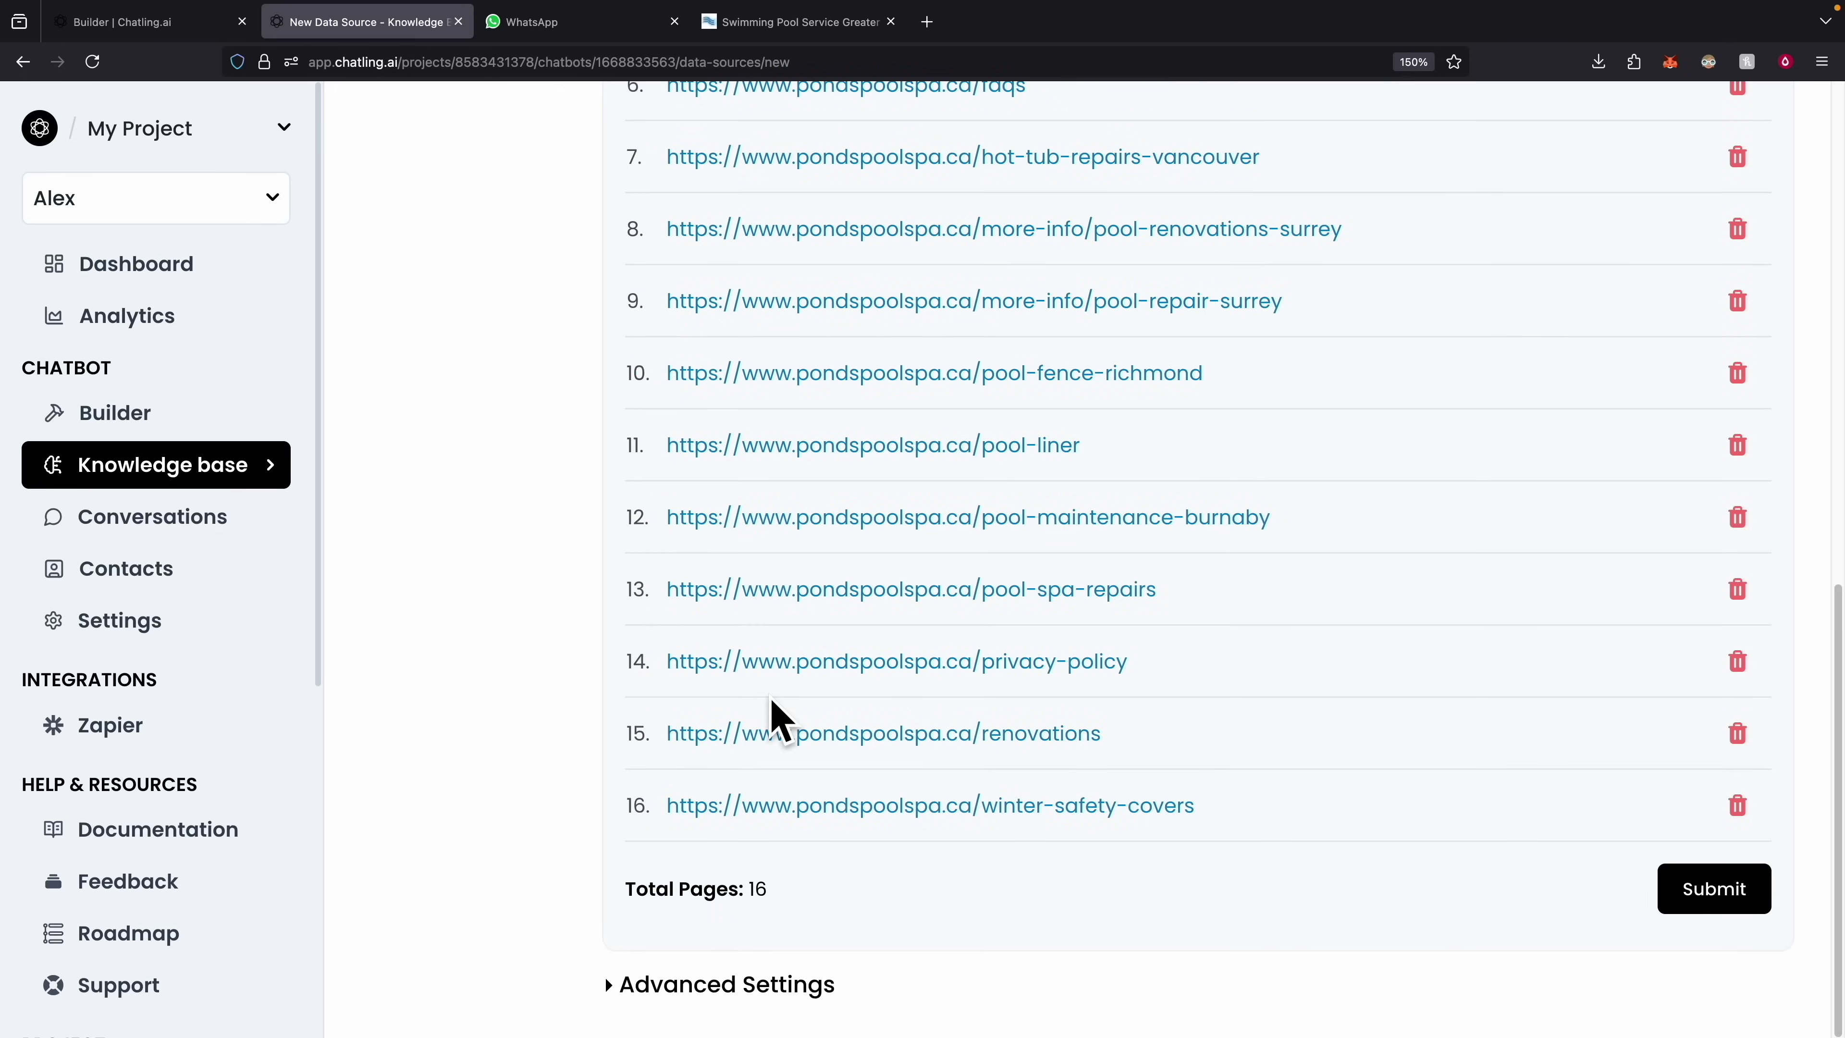
pyautogui.scroll(1, 753, 733)
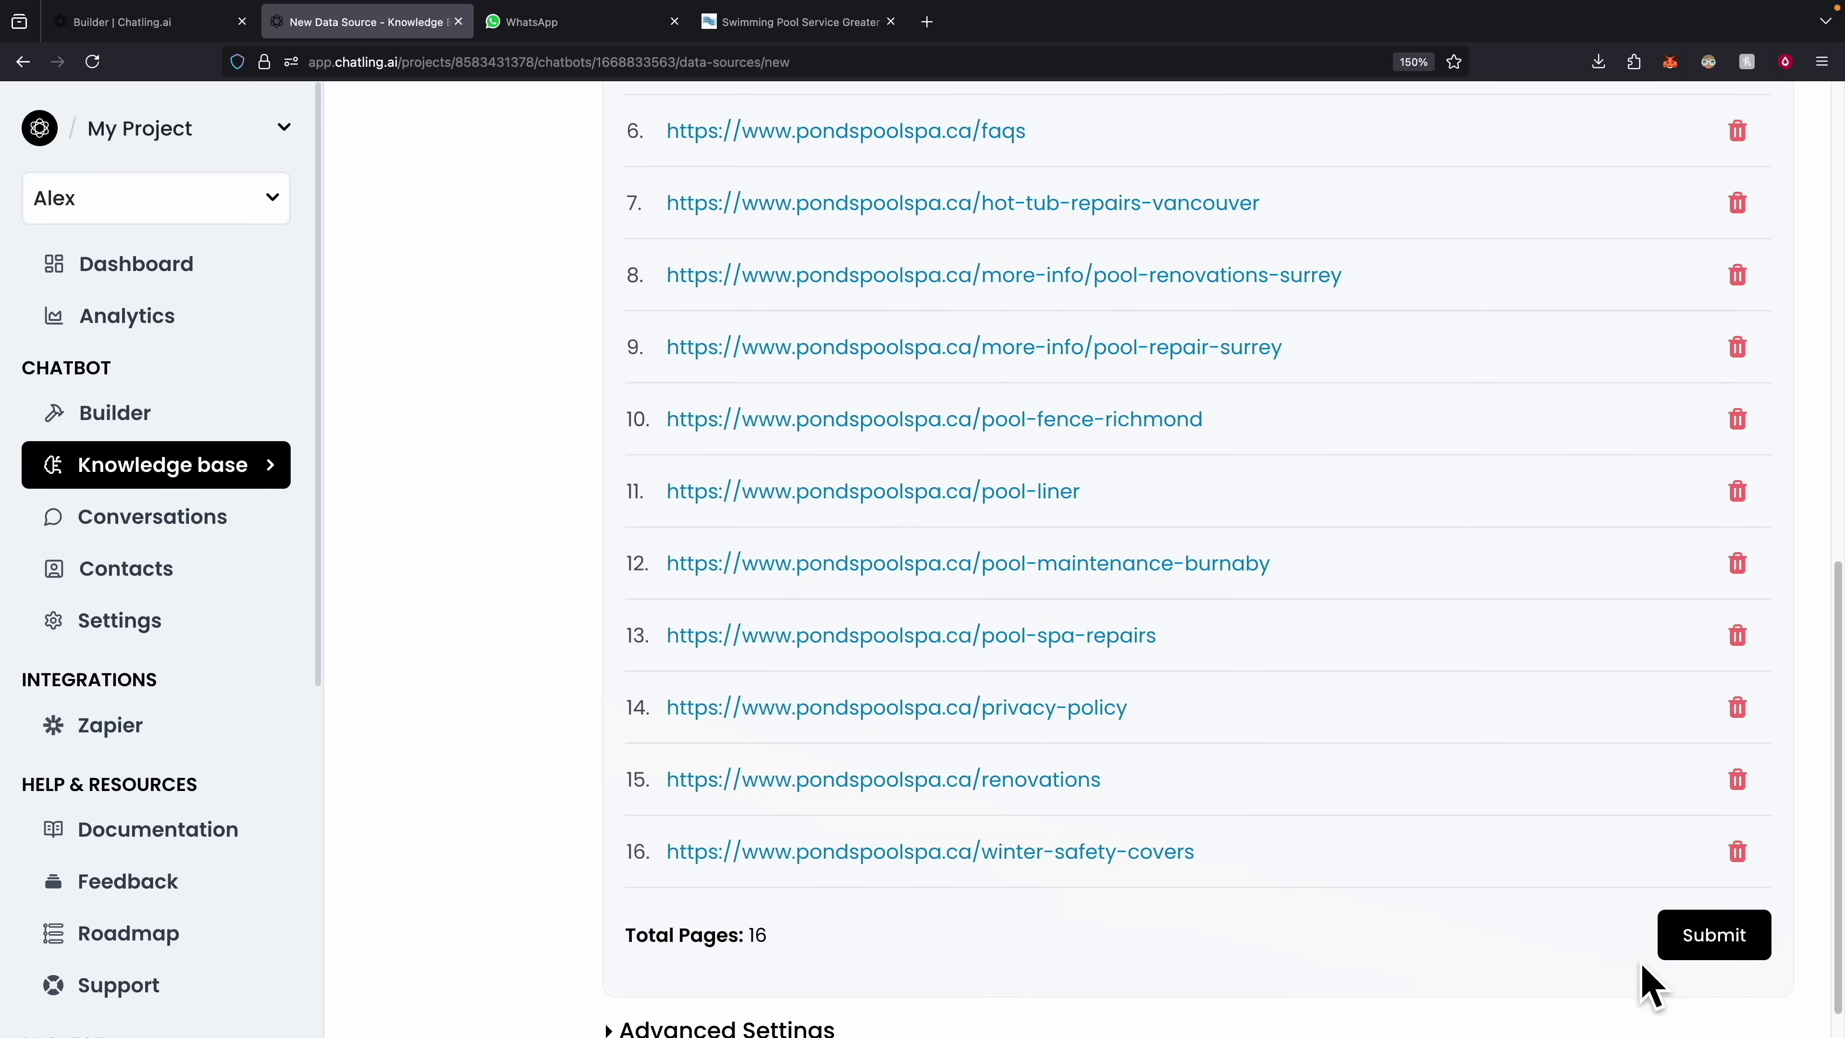
pyautogui.click(1695, 934)
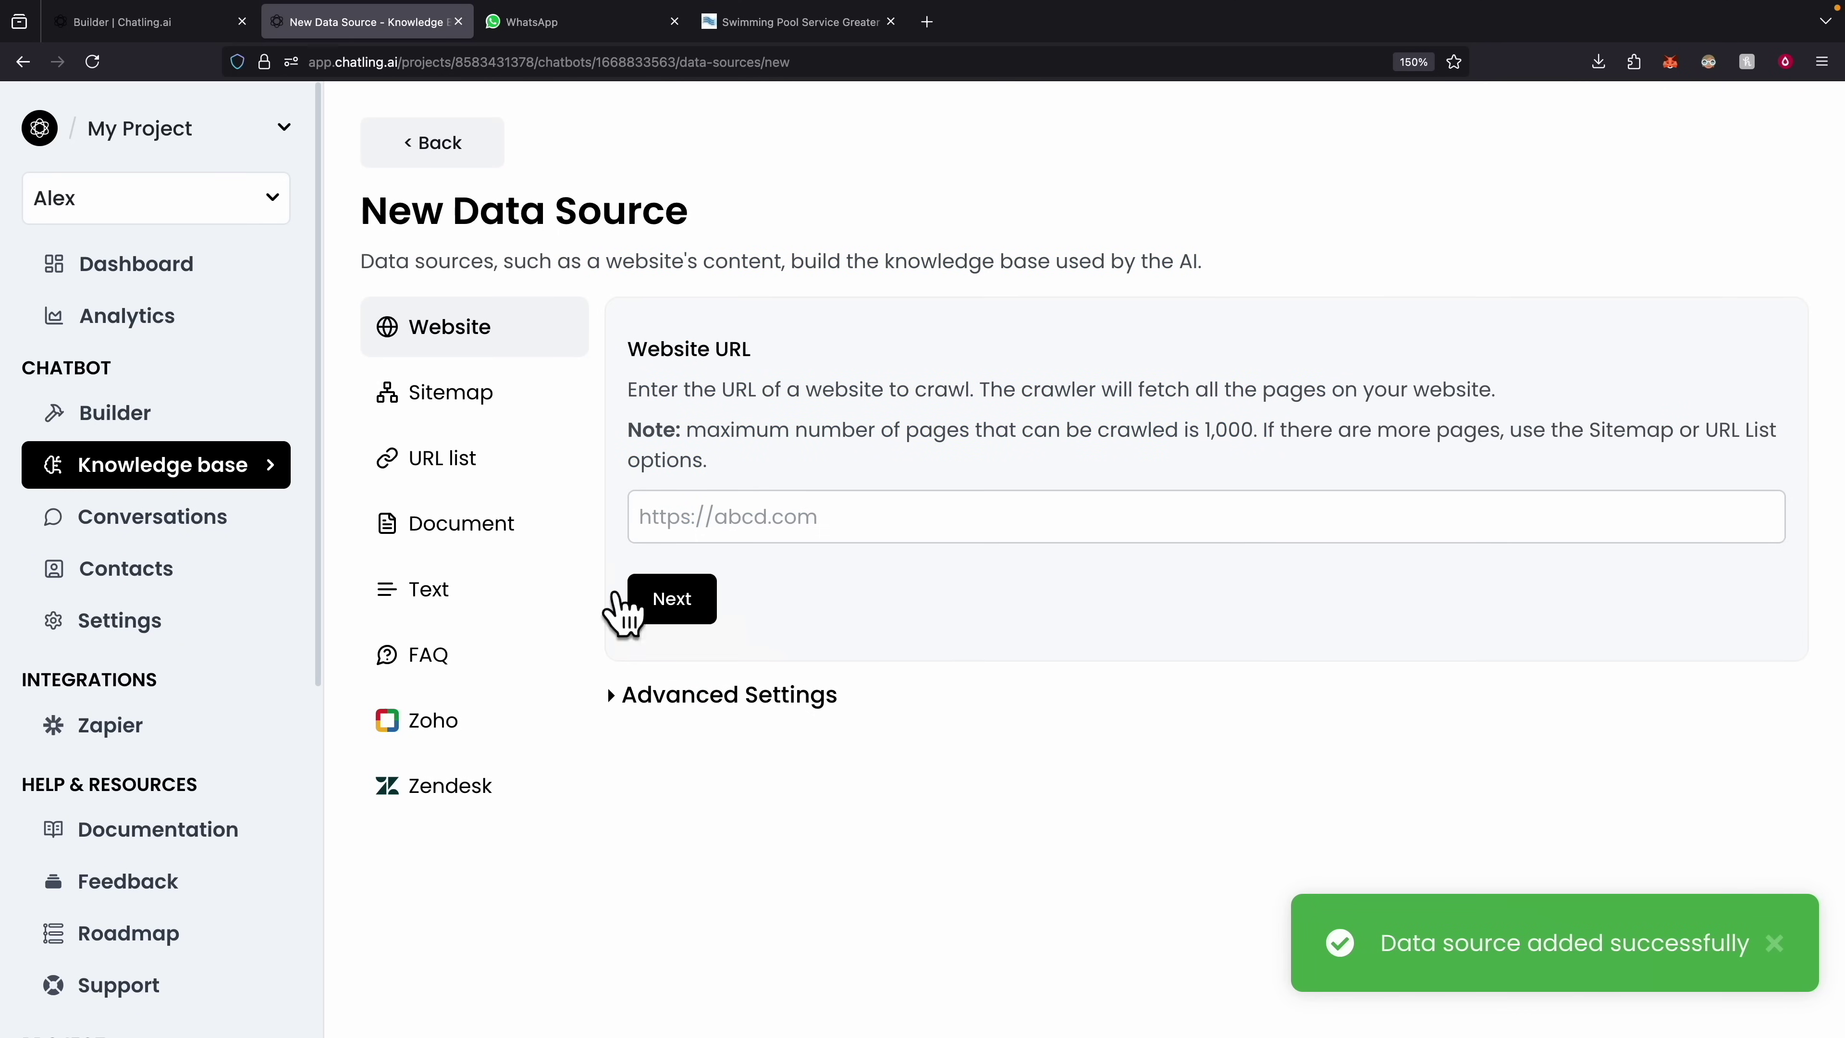
# Reload the Knowledge base list until all 16 pondspoolspa.ca pages show Processed.
pyautogui.click(230, 467)
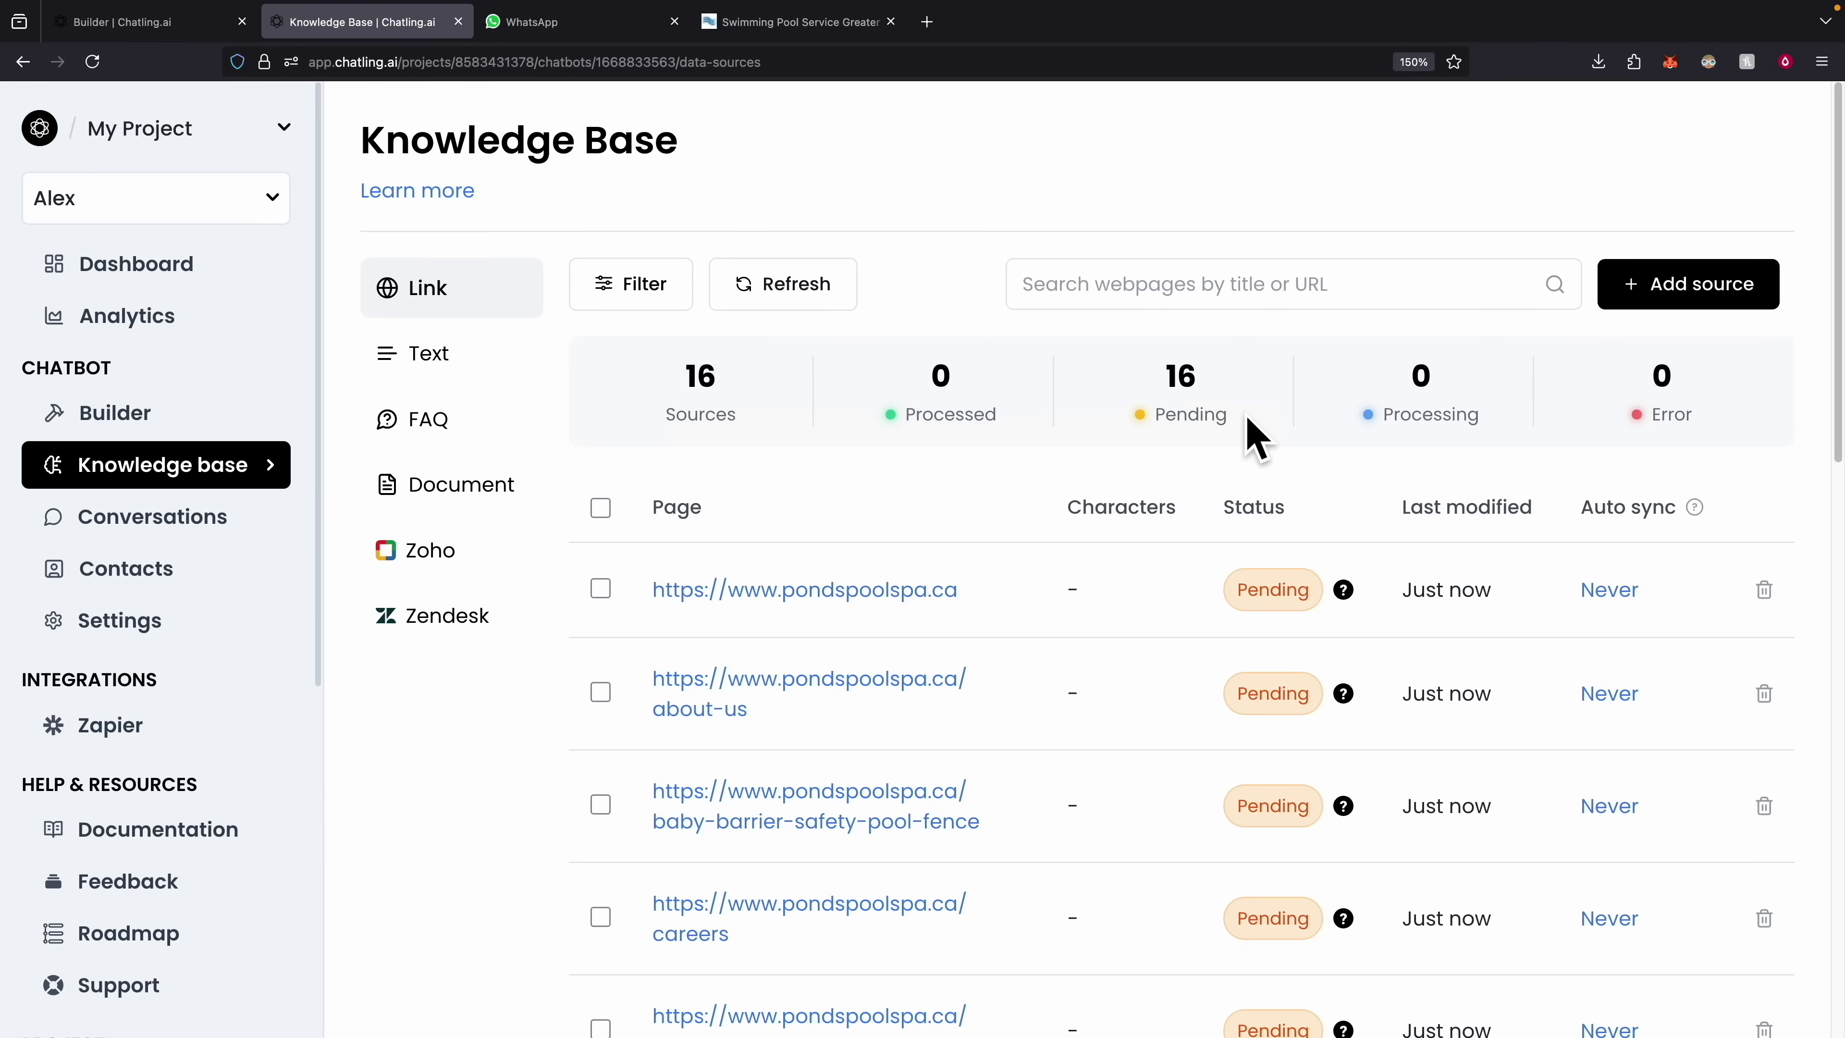
pyautogui.press('super+r')
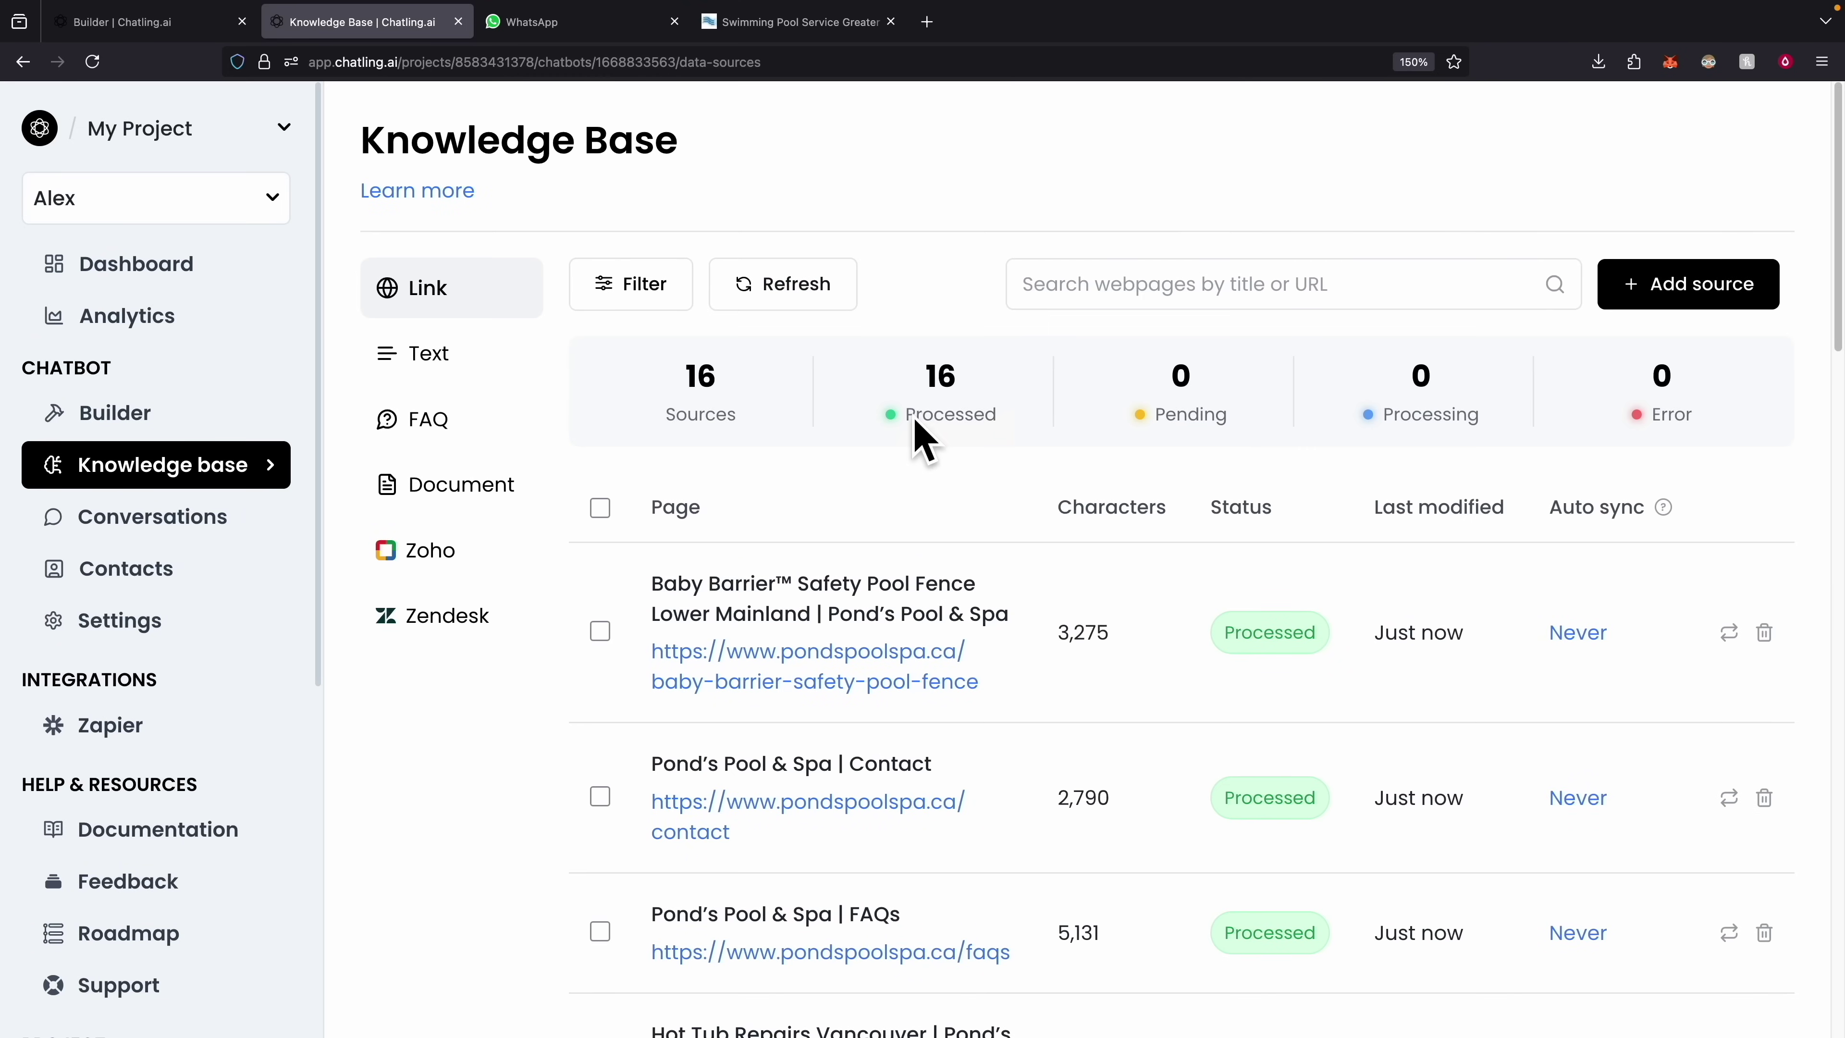
pyautogui.press('super+w')
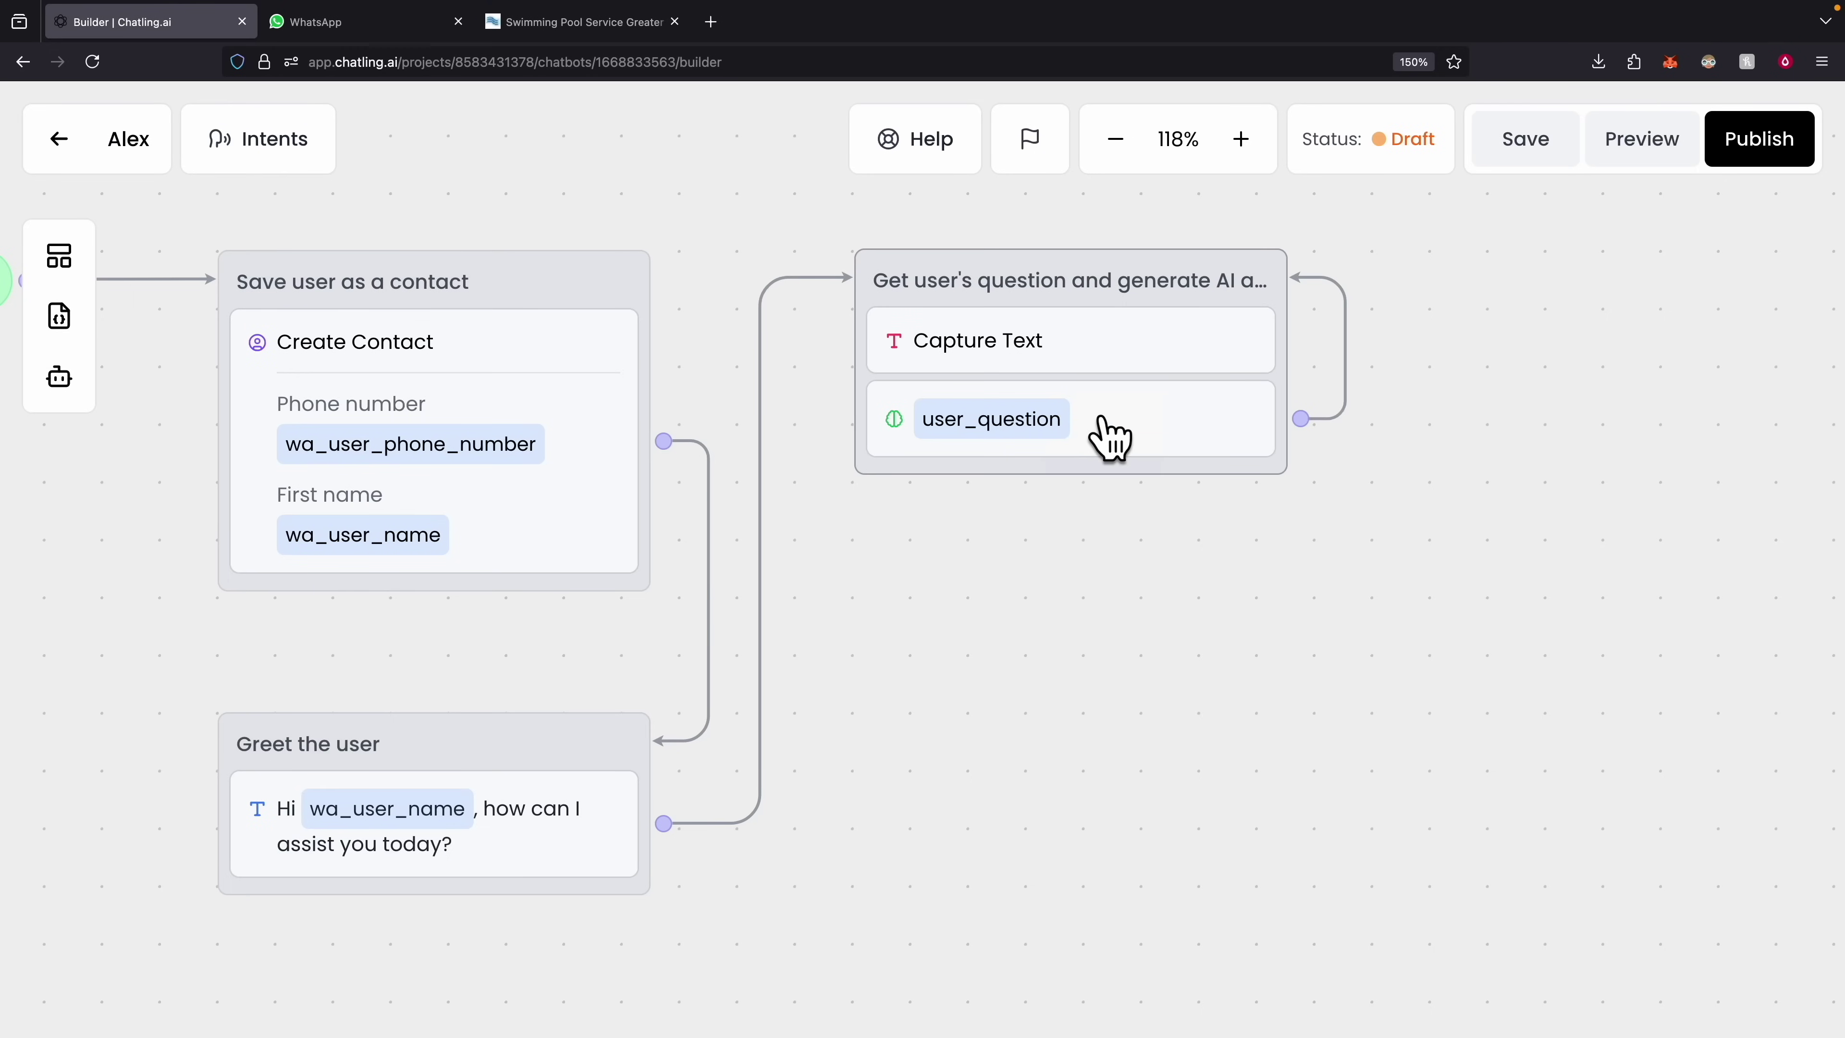
# Switch on the Not Found path in the user_question AI Response step's settings.
pyautogui.click(1022, 445)
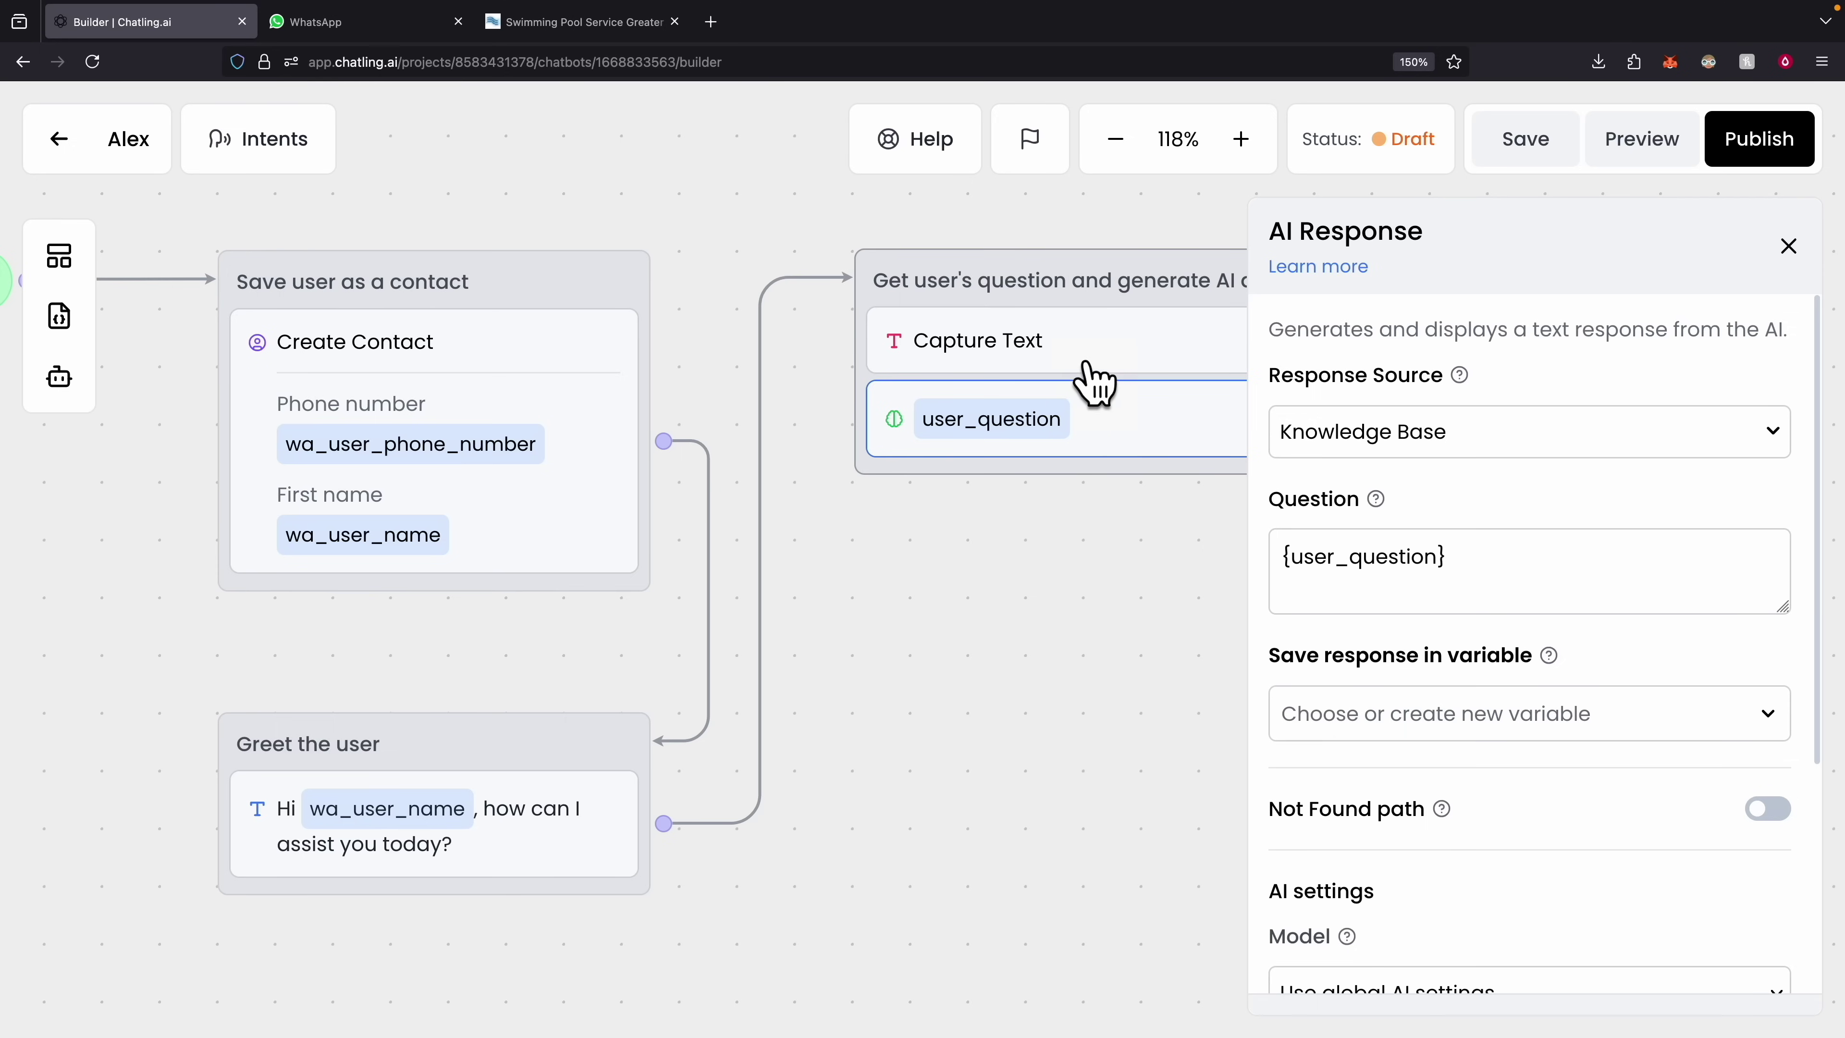
pyautogui.click(1064, 361)
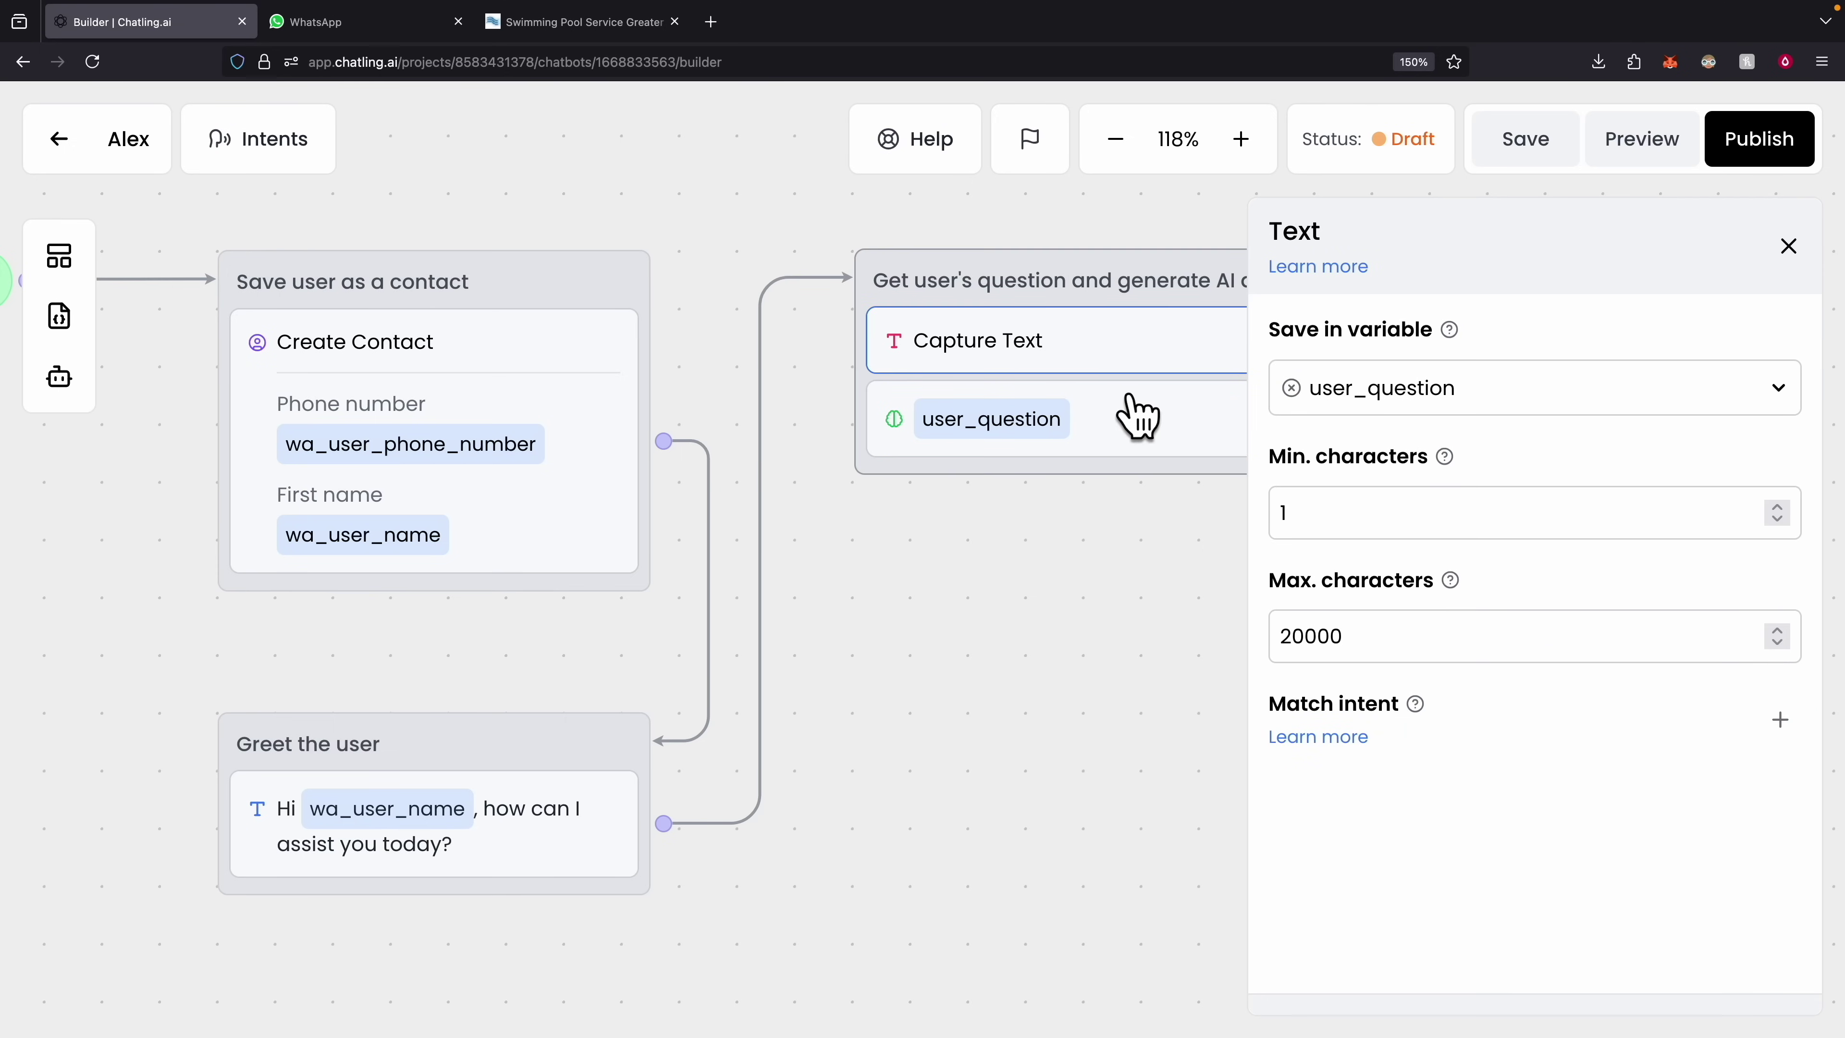
pyautogui.click(1123, 429)
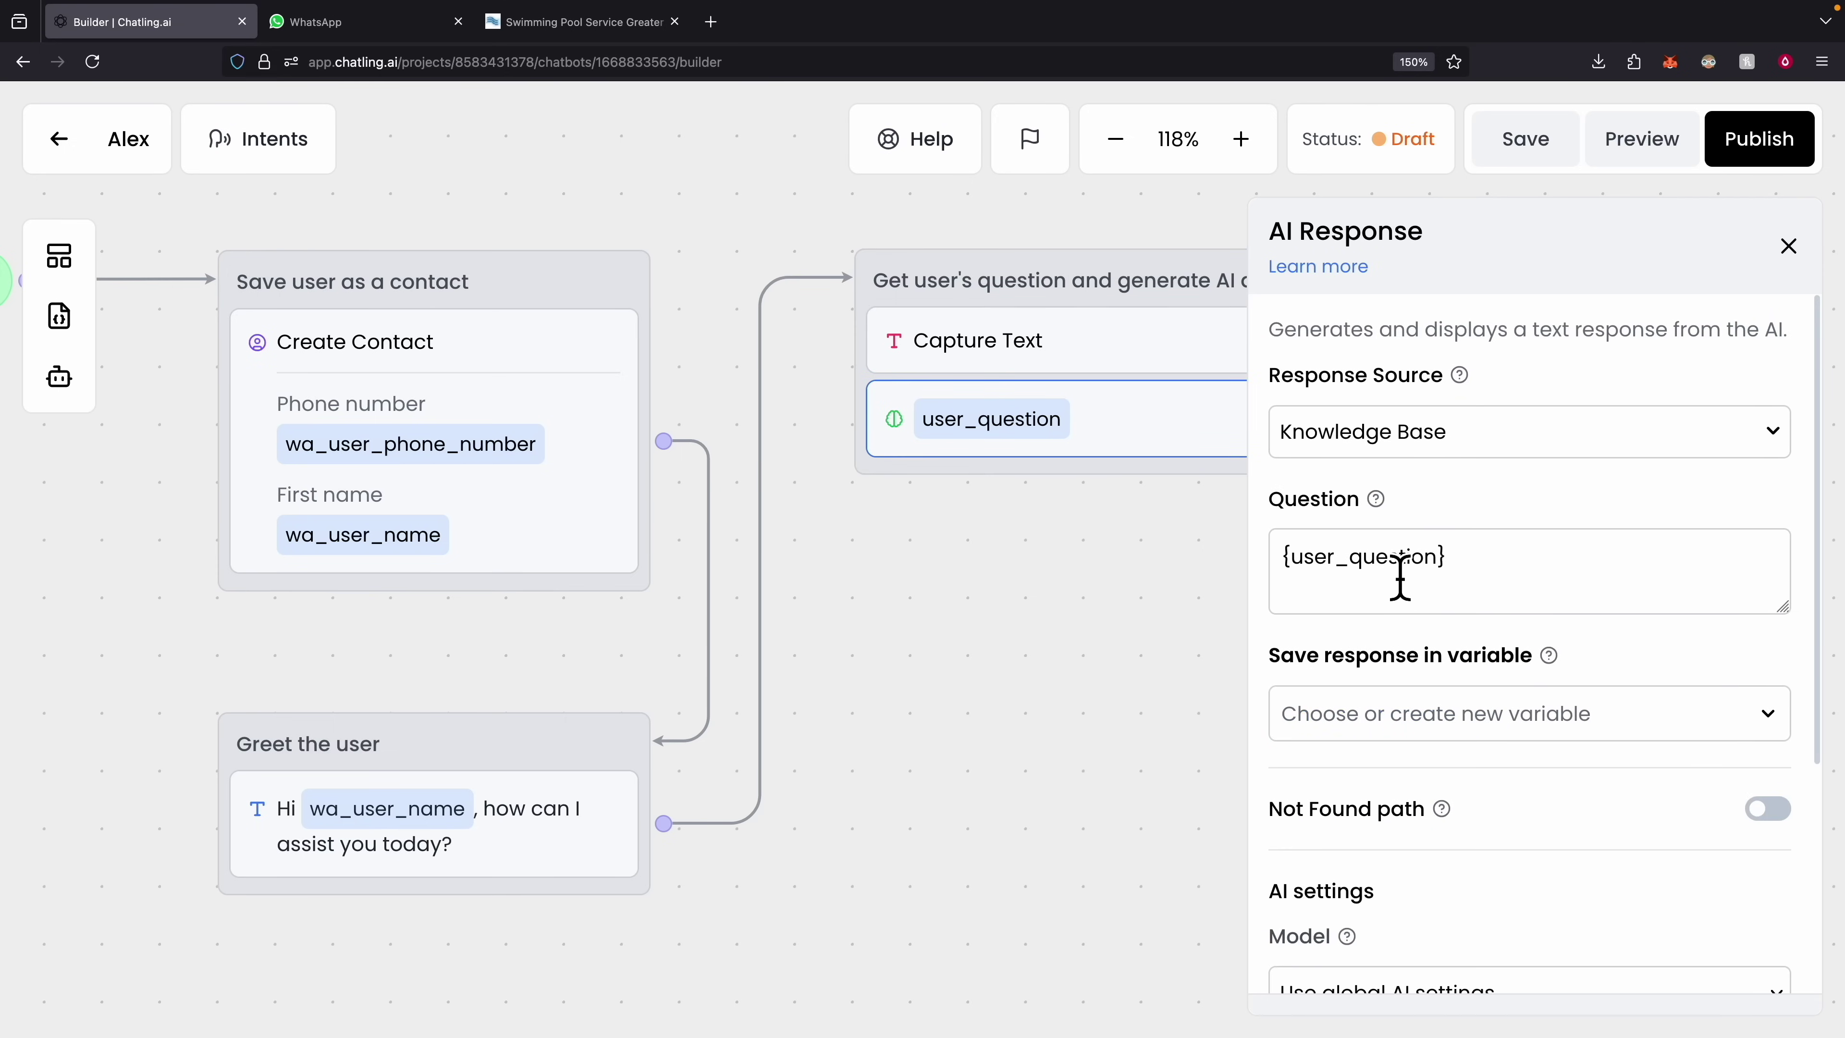
pyautogui.scroll(-3, 1396, 579)
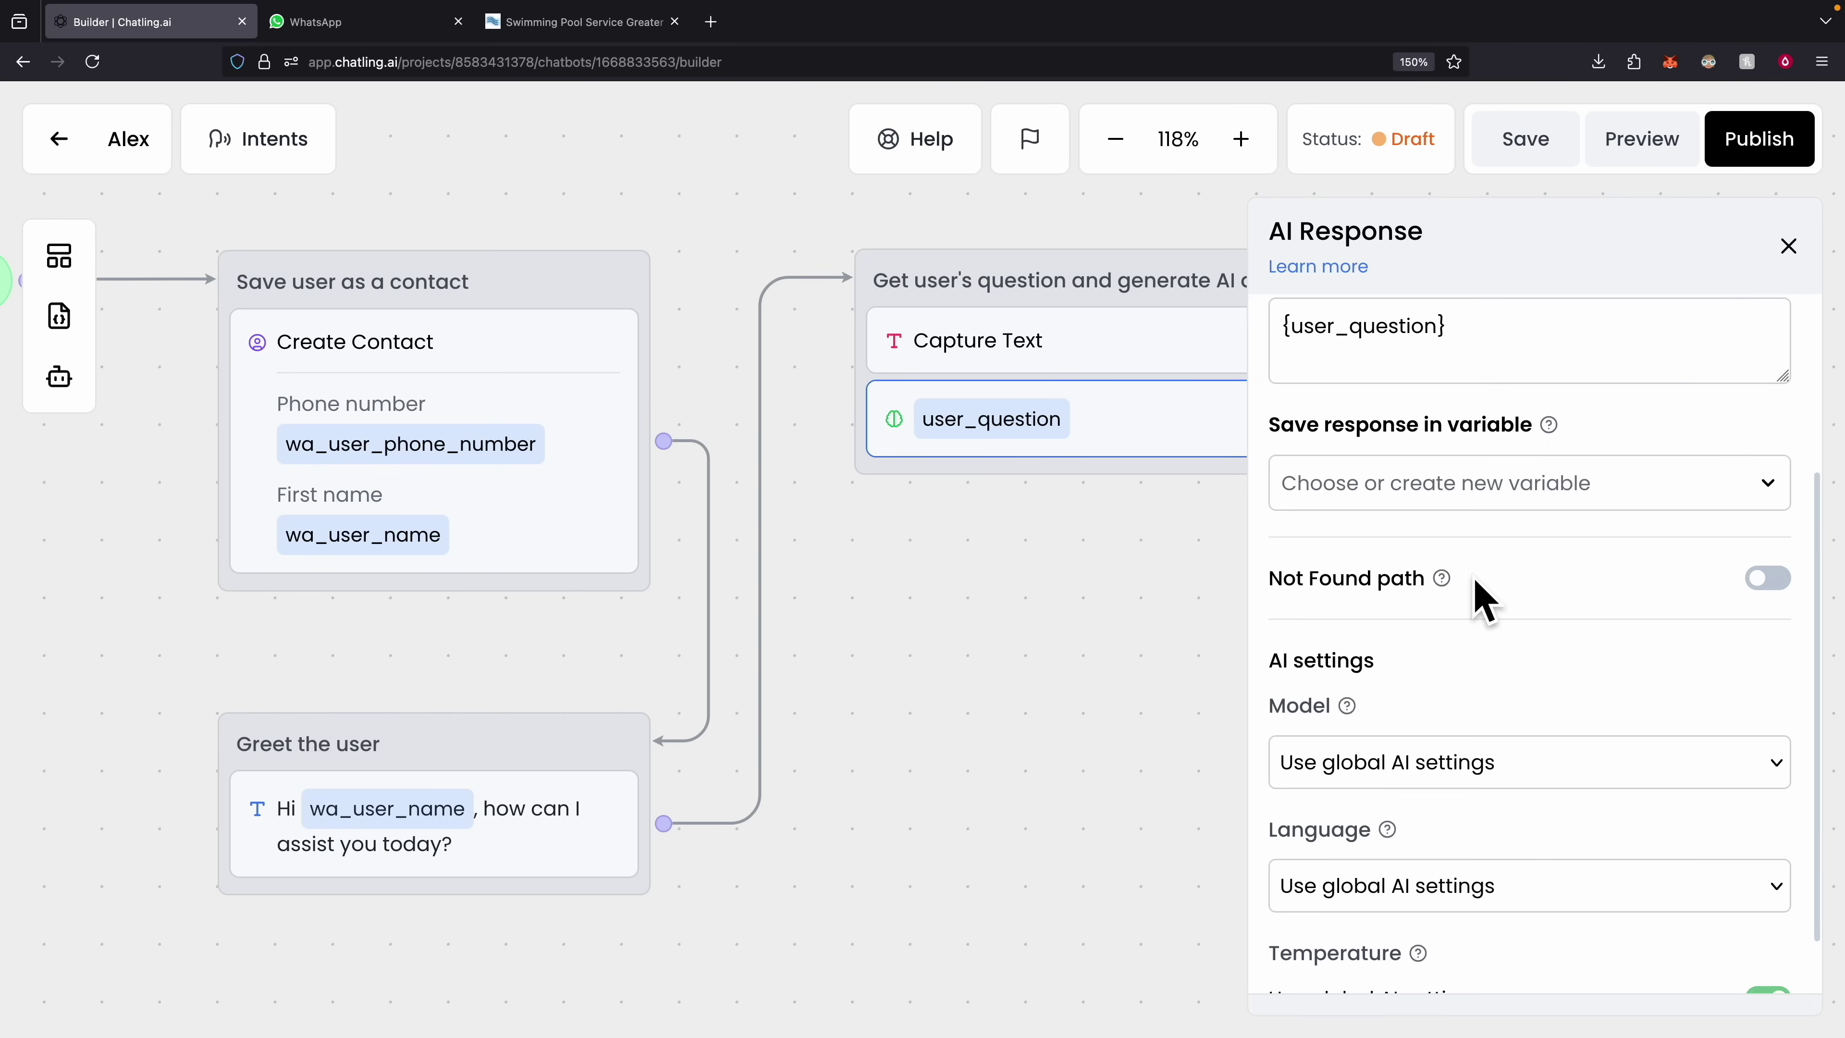
pyautogui.moveTo(1448, 580)
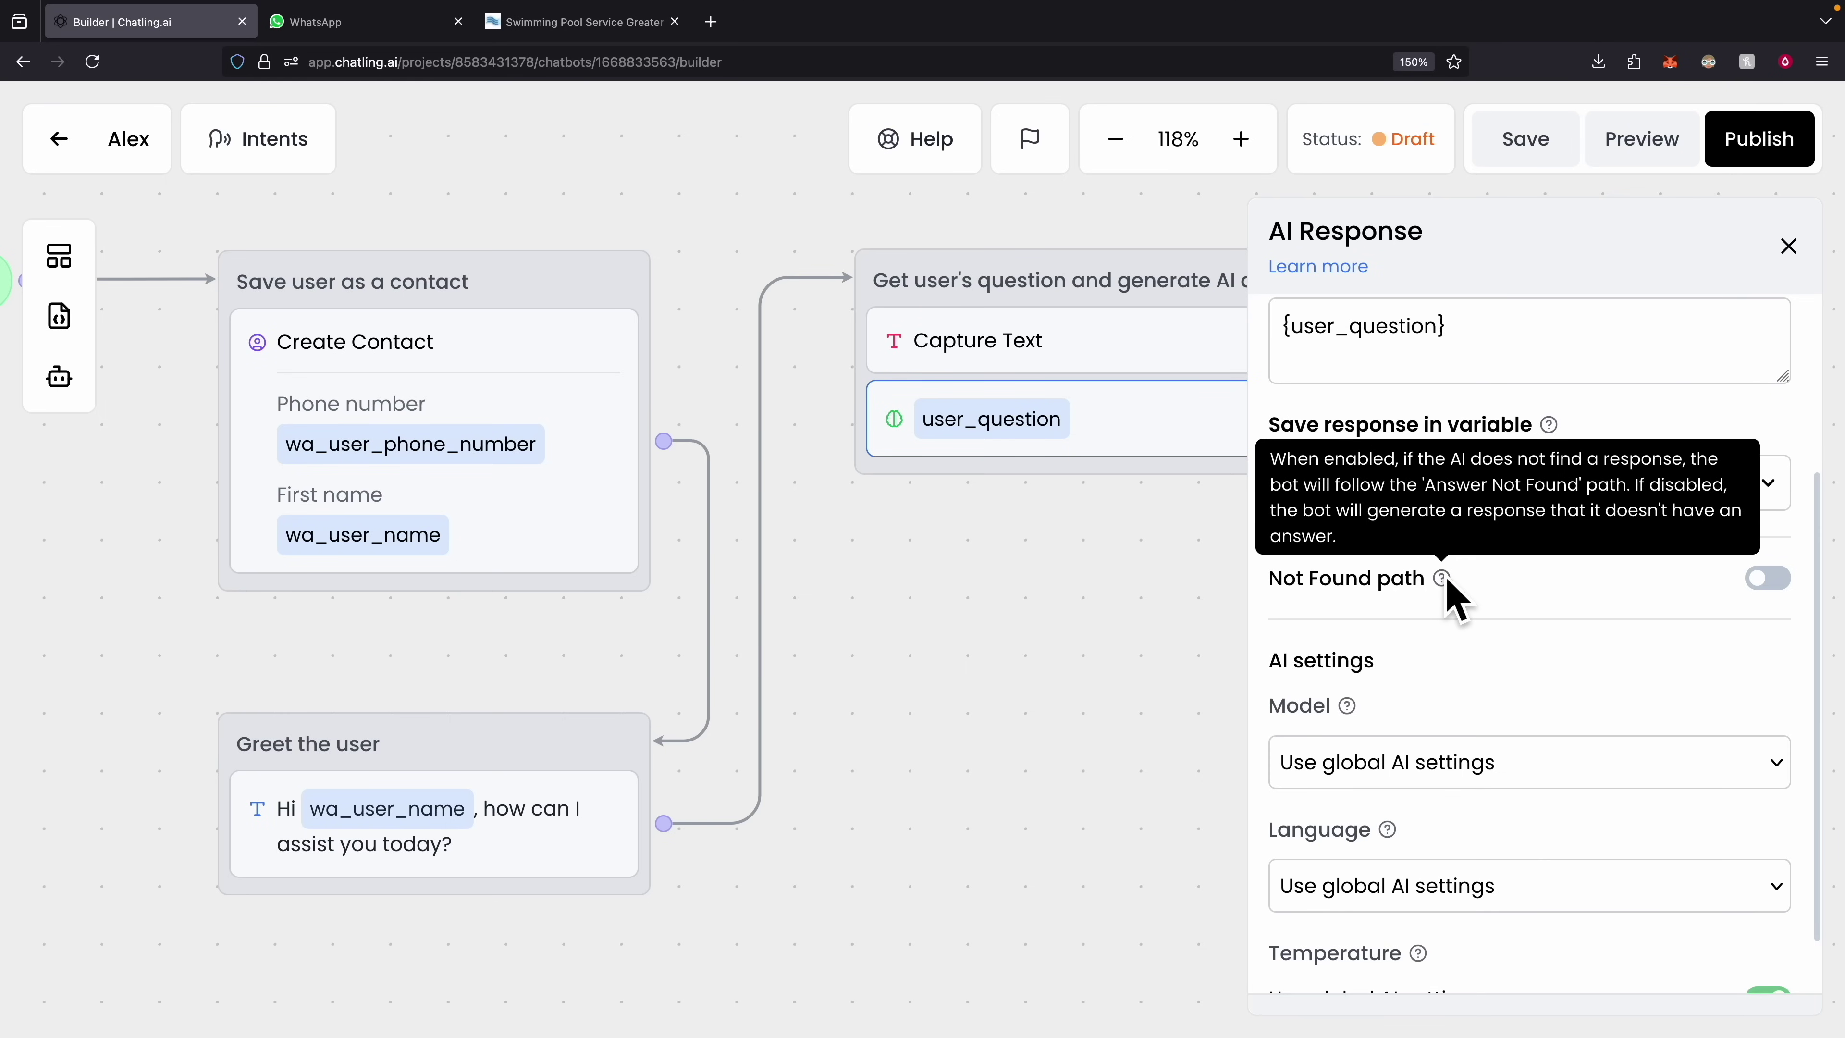
pyautogui.click(1767, 578)
# Link the Answer Not Found branch and browse the list of flow blocks.
pyautogui.hscroll(6, 1065, 649)
pyautogui.moveTo(877, 453); pyautogui.dragTo(1021, 466)
pyautogui.click(58, 256)
pyautogui.scroll(-10, 296, 508)
pyautogui.scroll(2, 312, 542)
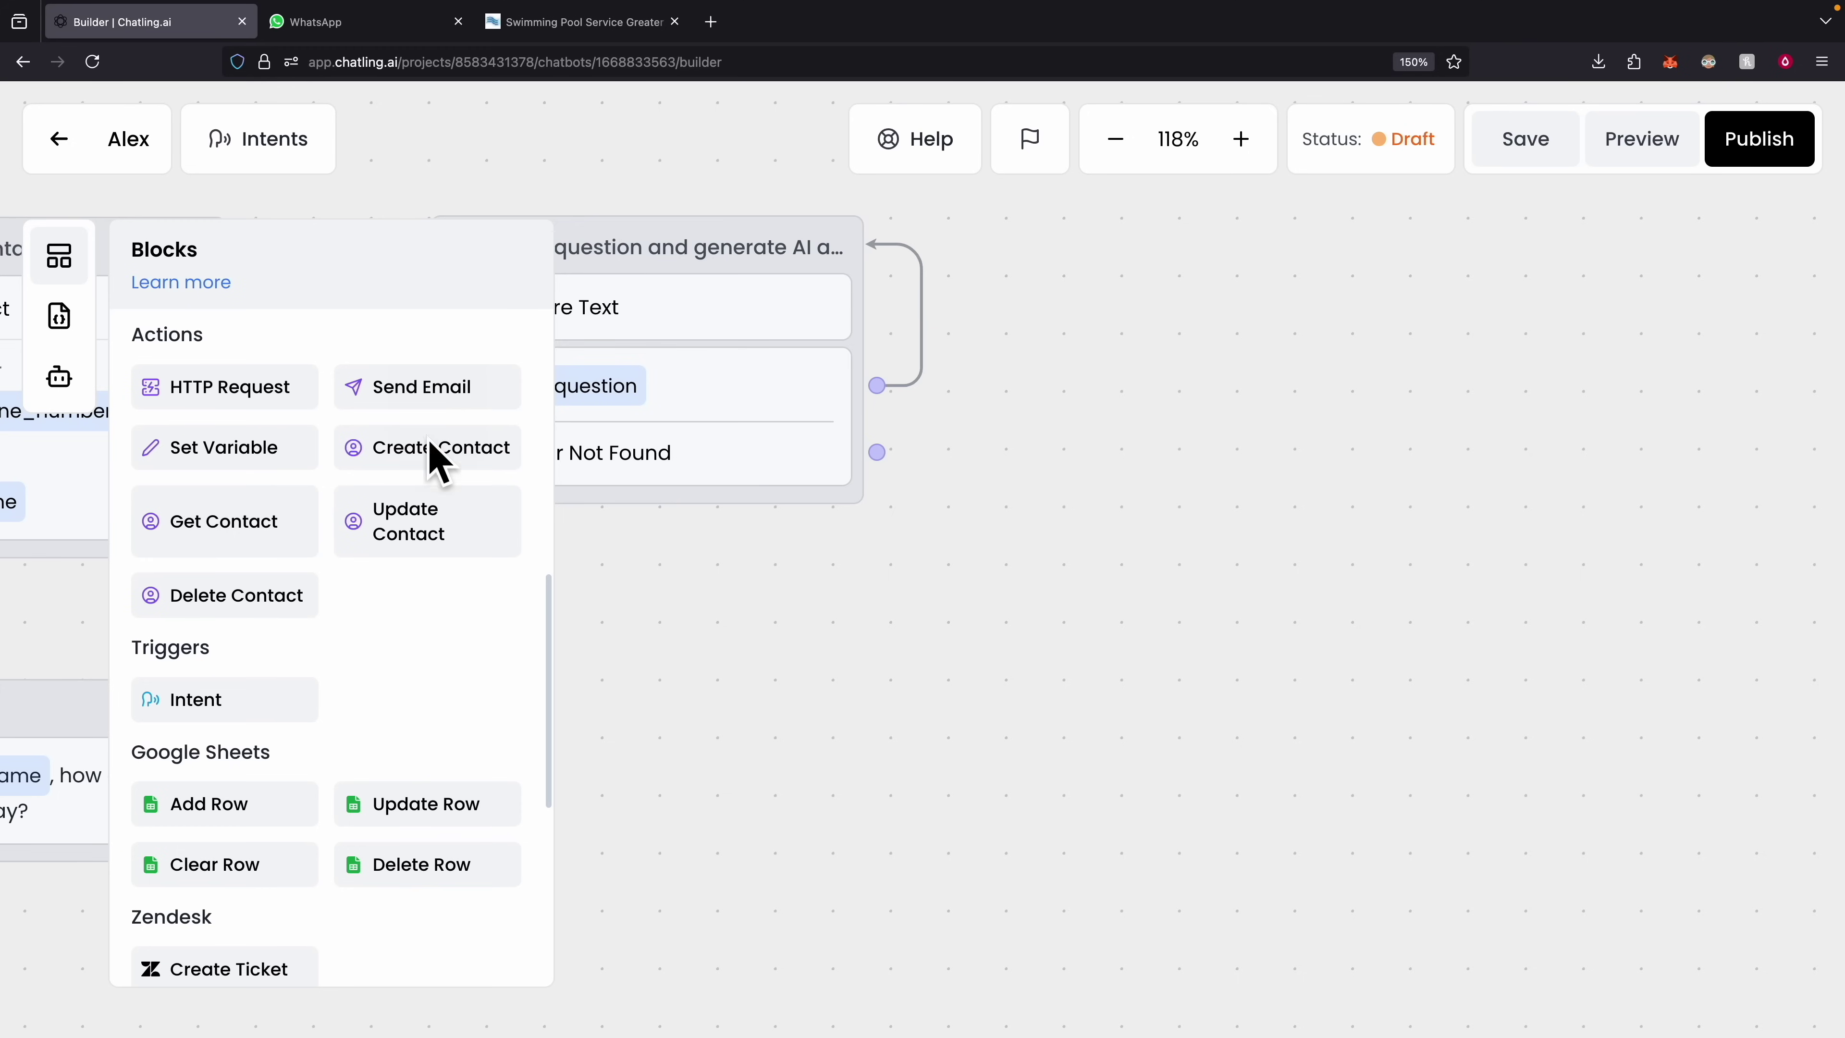
pyautogui.scroll(-4, 404, 605)
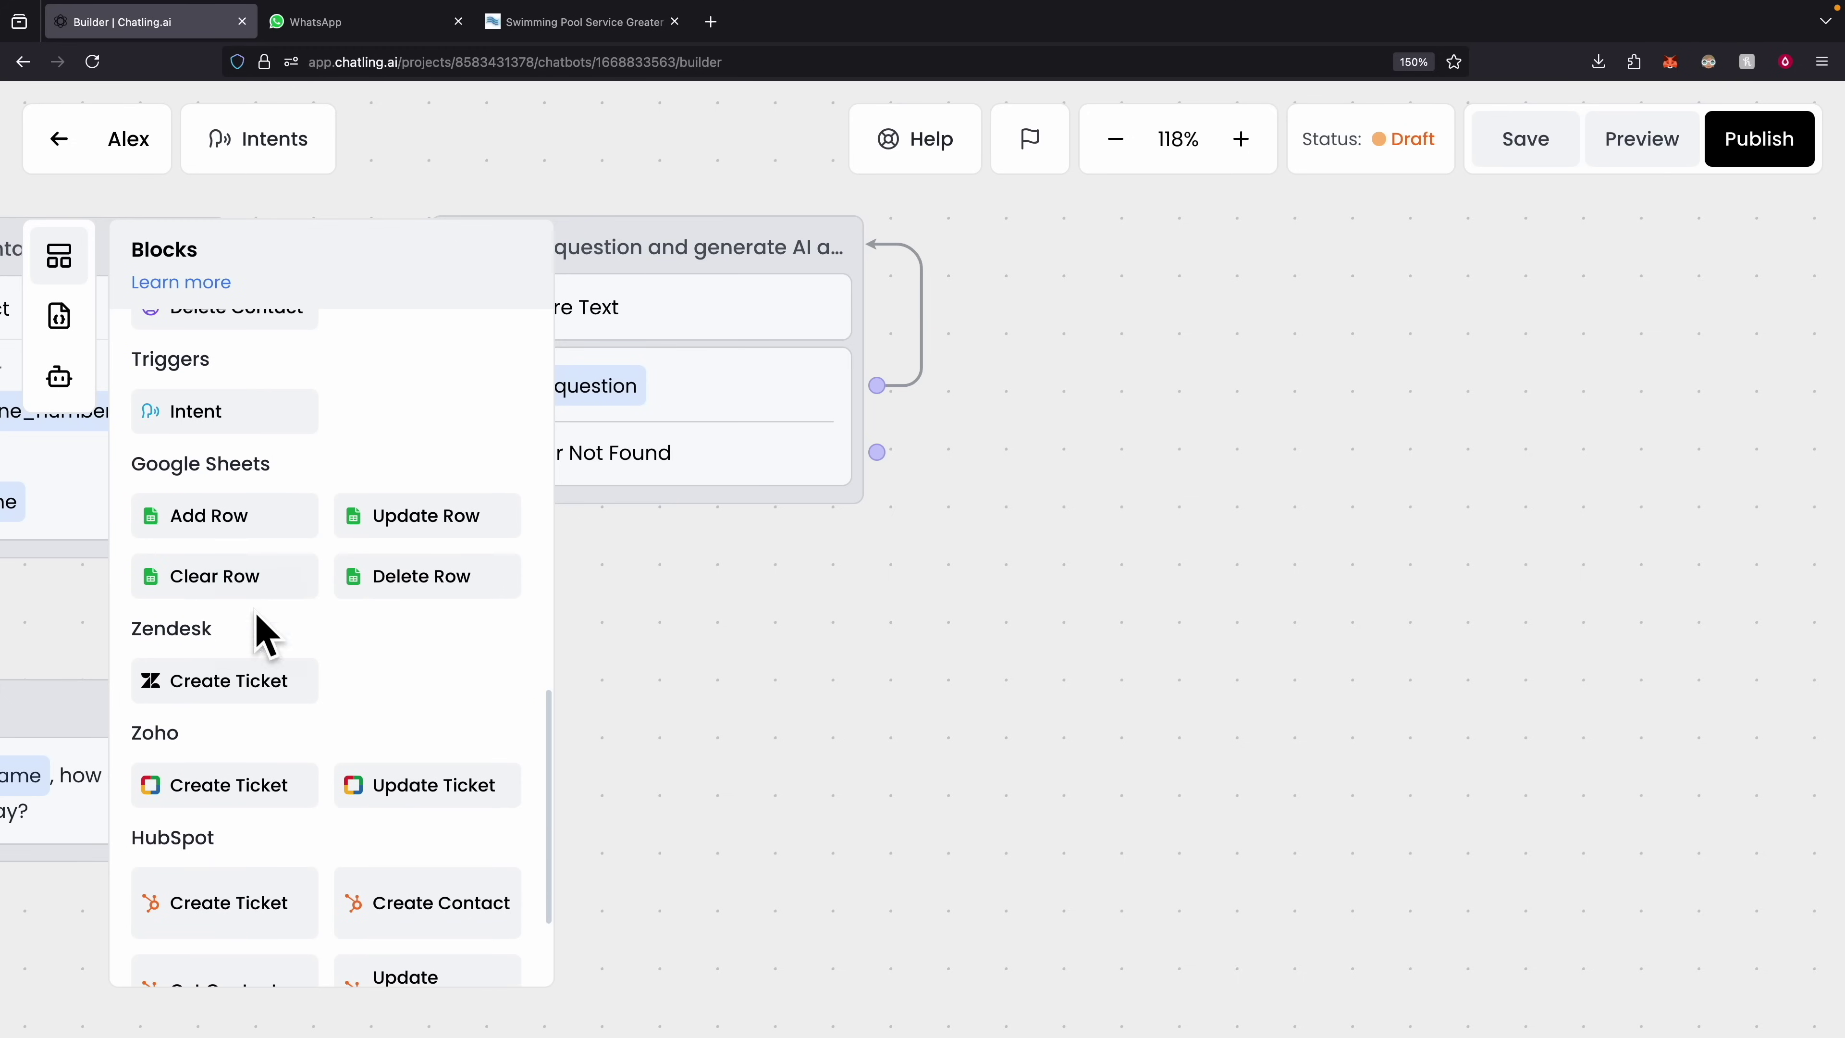
pyautogui.scroll(-2, 290, 669)
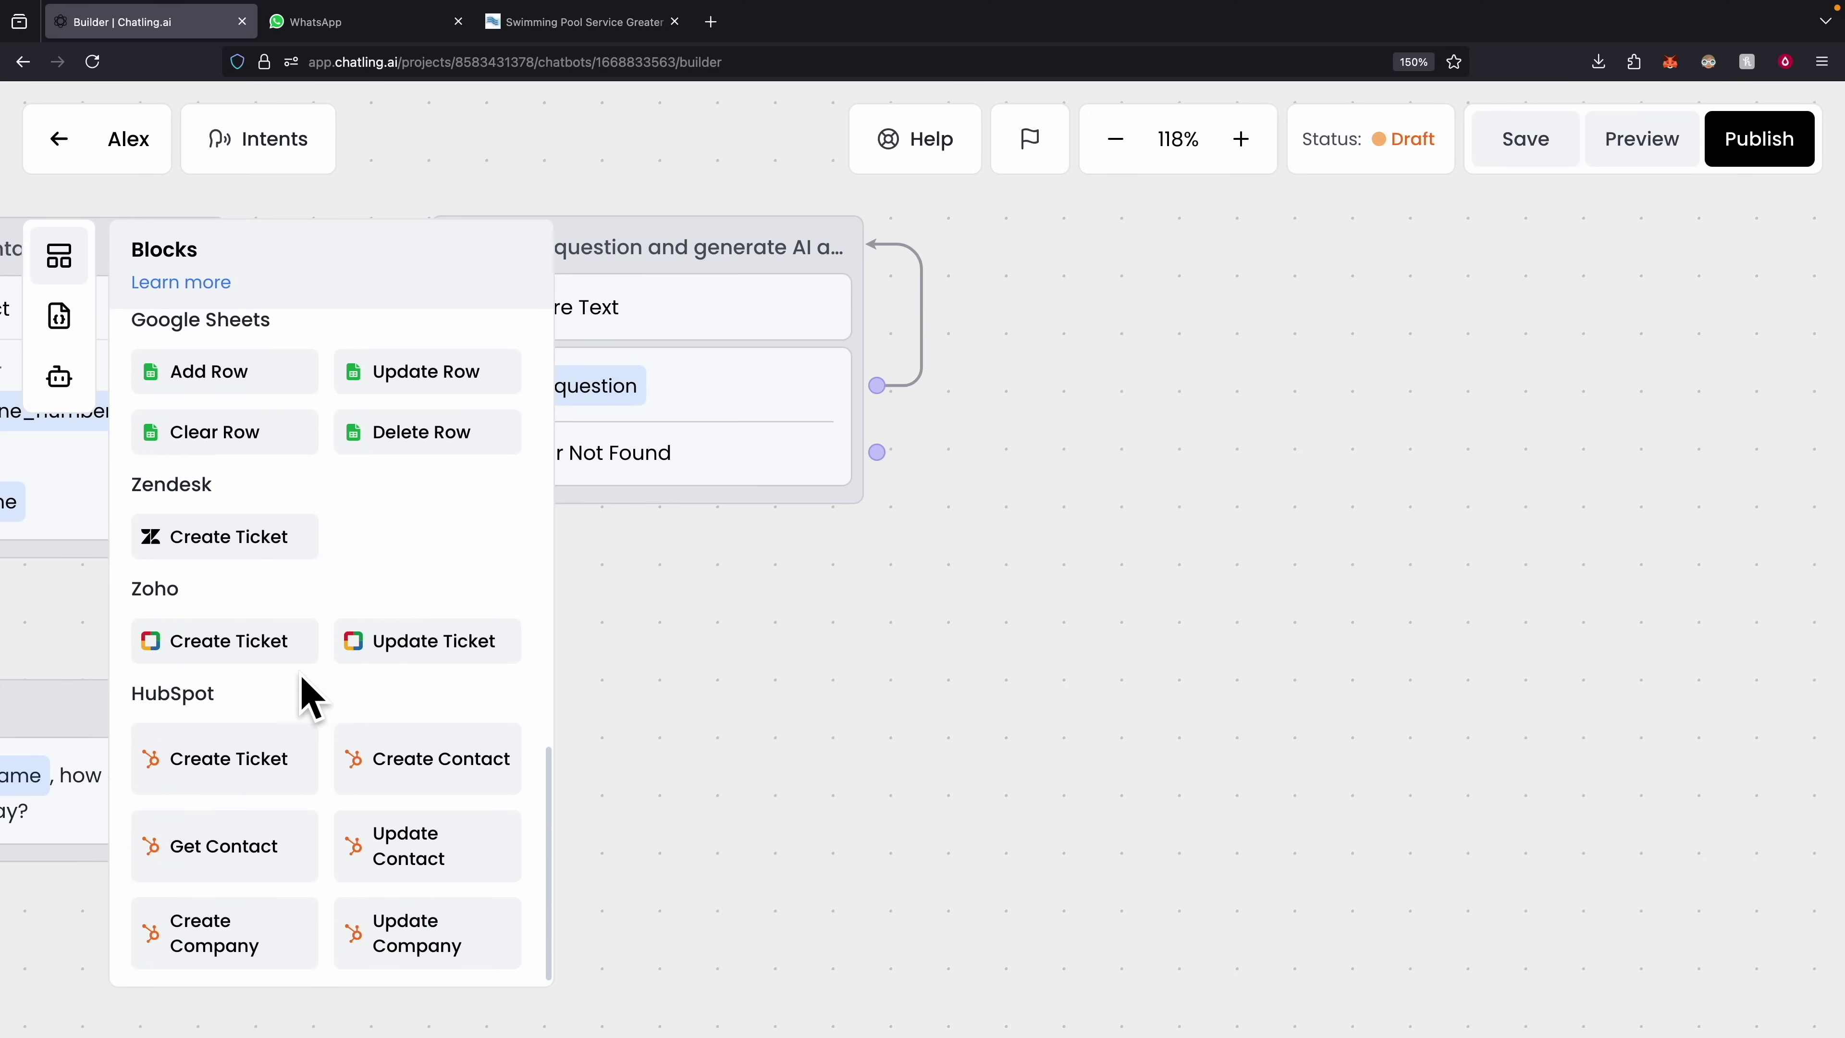
pyautogui.click(795, 553)
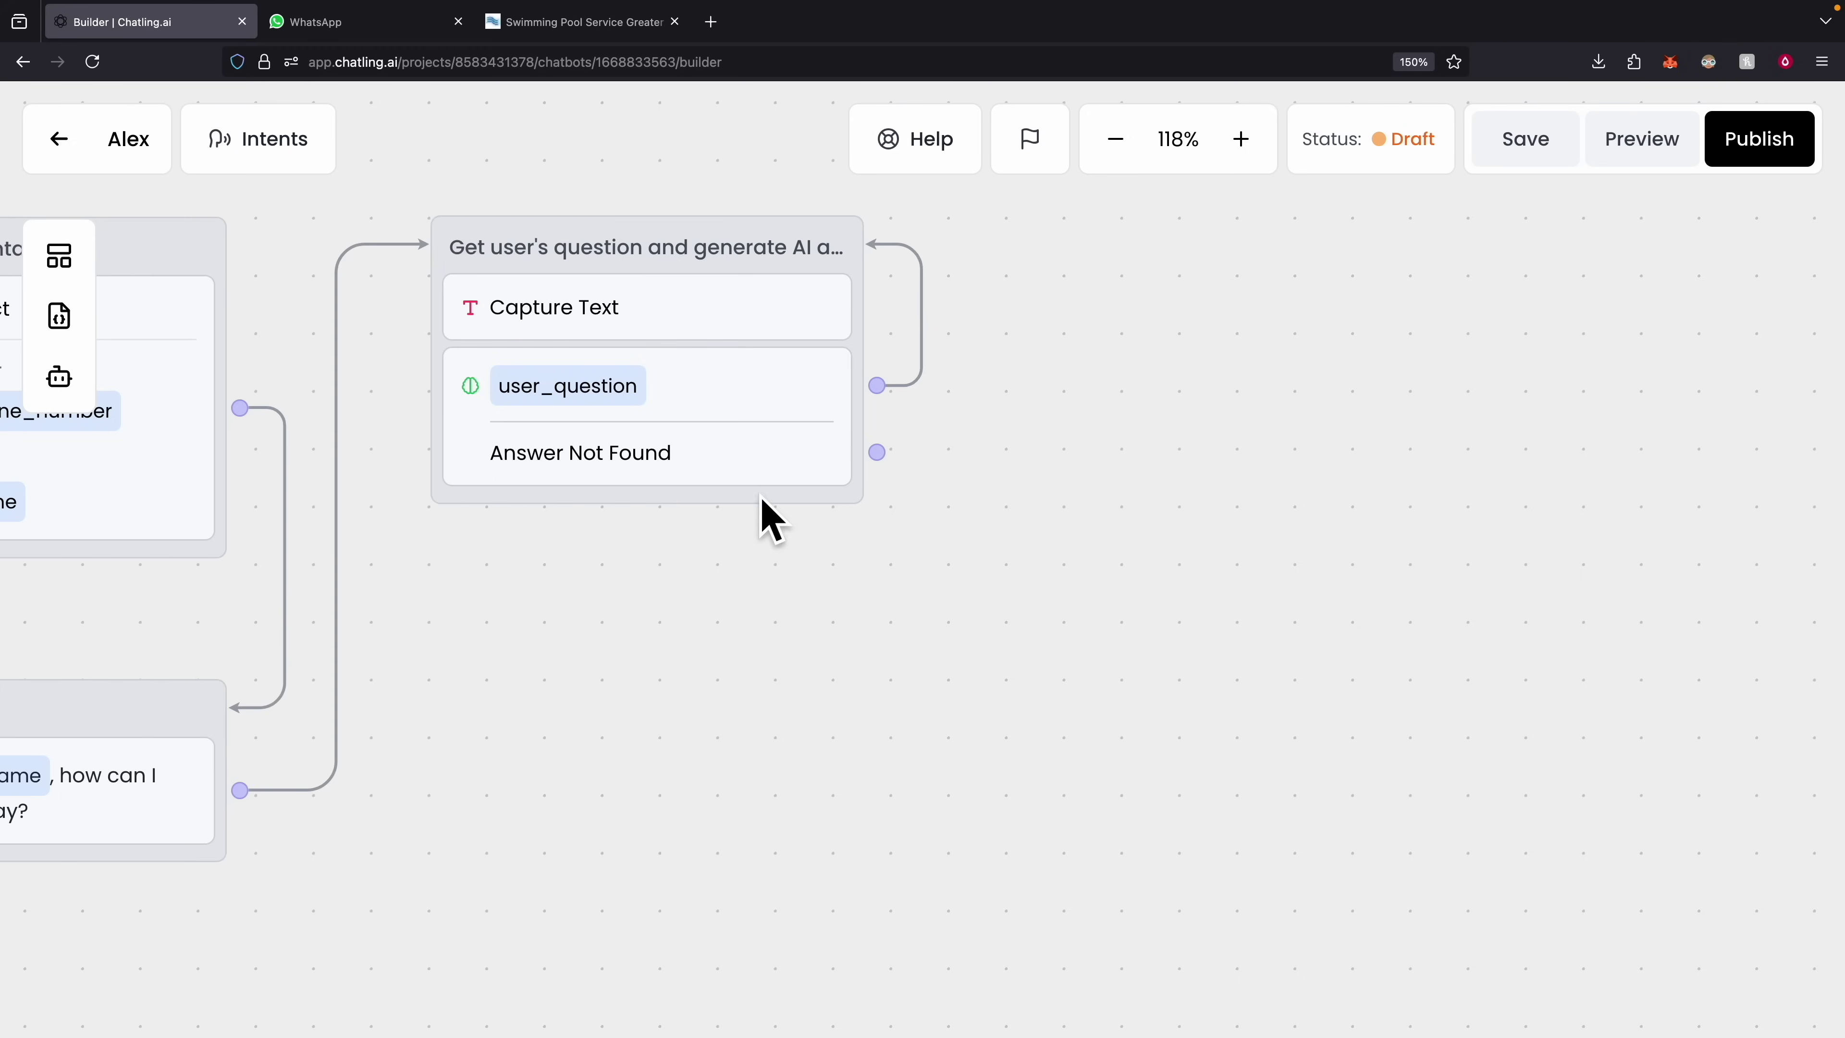
# Set the AI Response step's language to Auto, leaving the AI model unchanged.
pyautogui.click(716, 400)
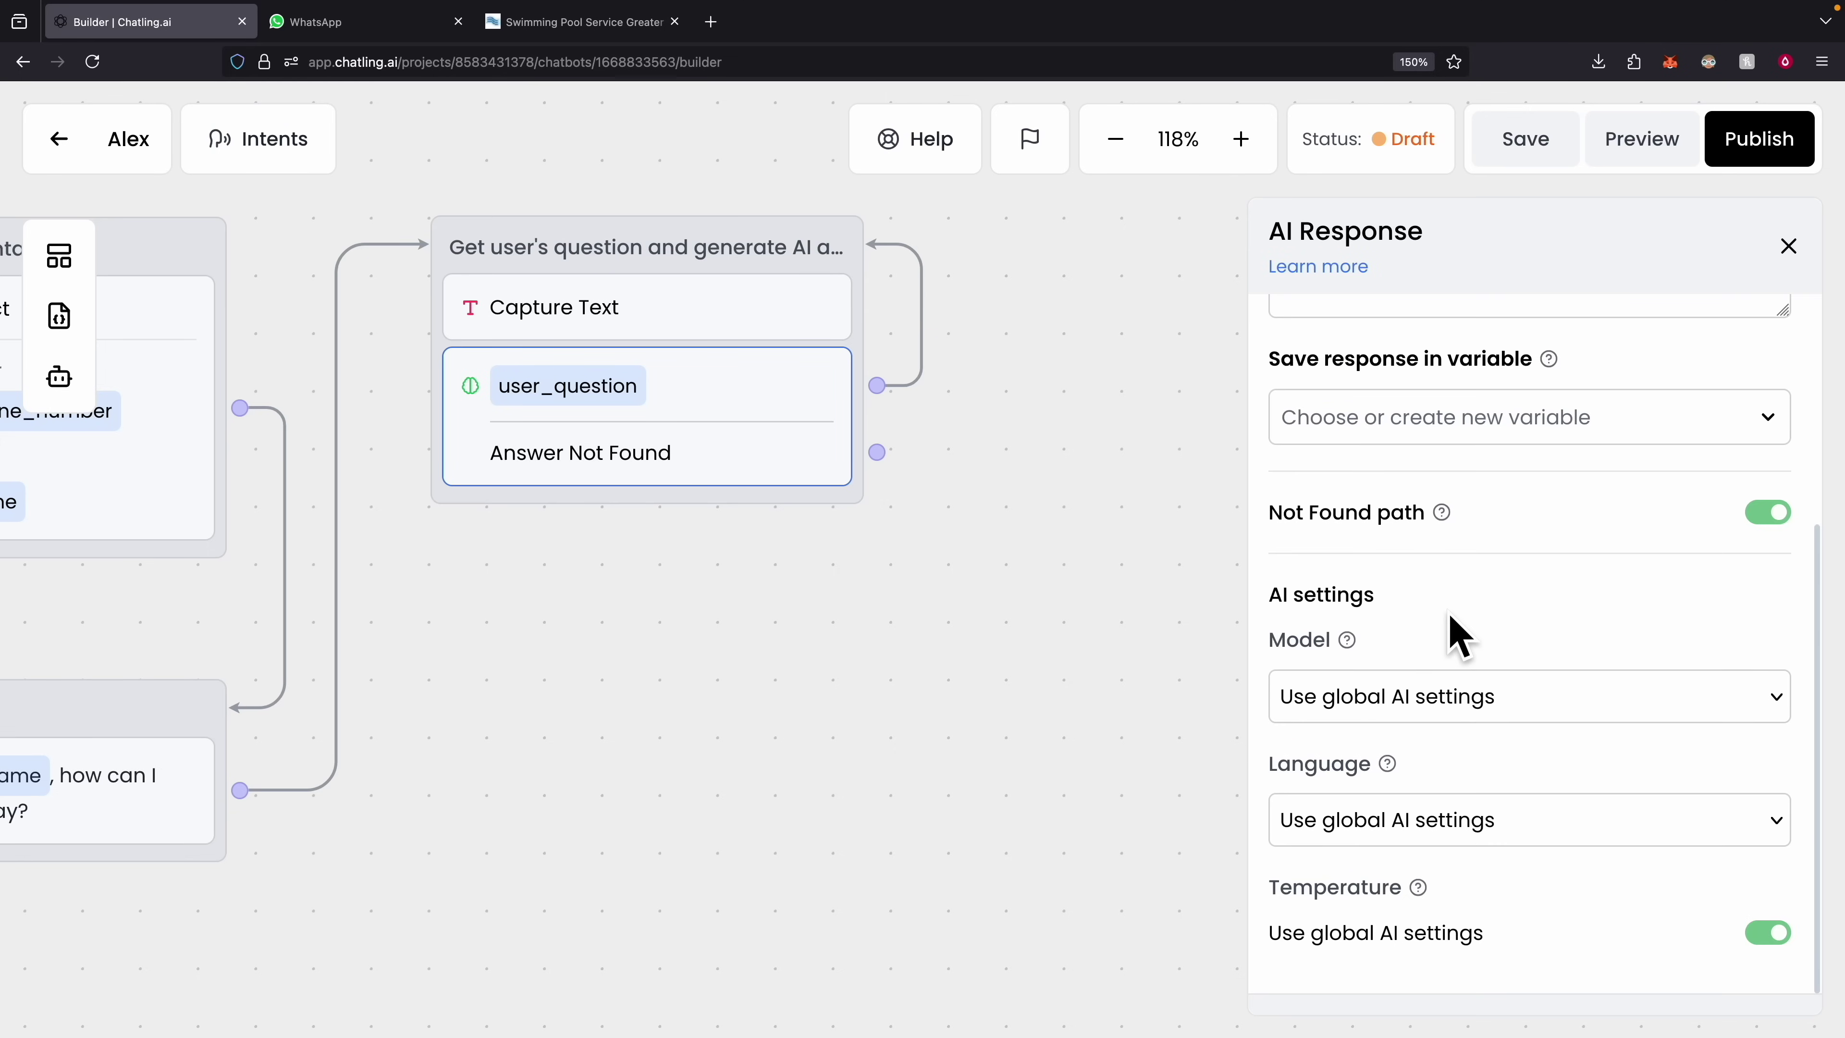
pyautogui.click(1479, 699)
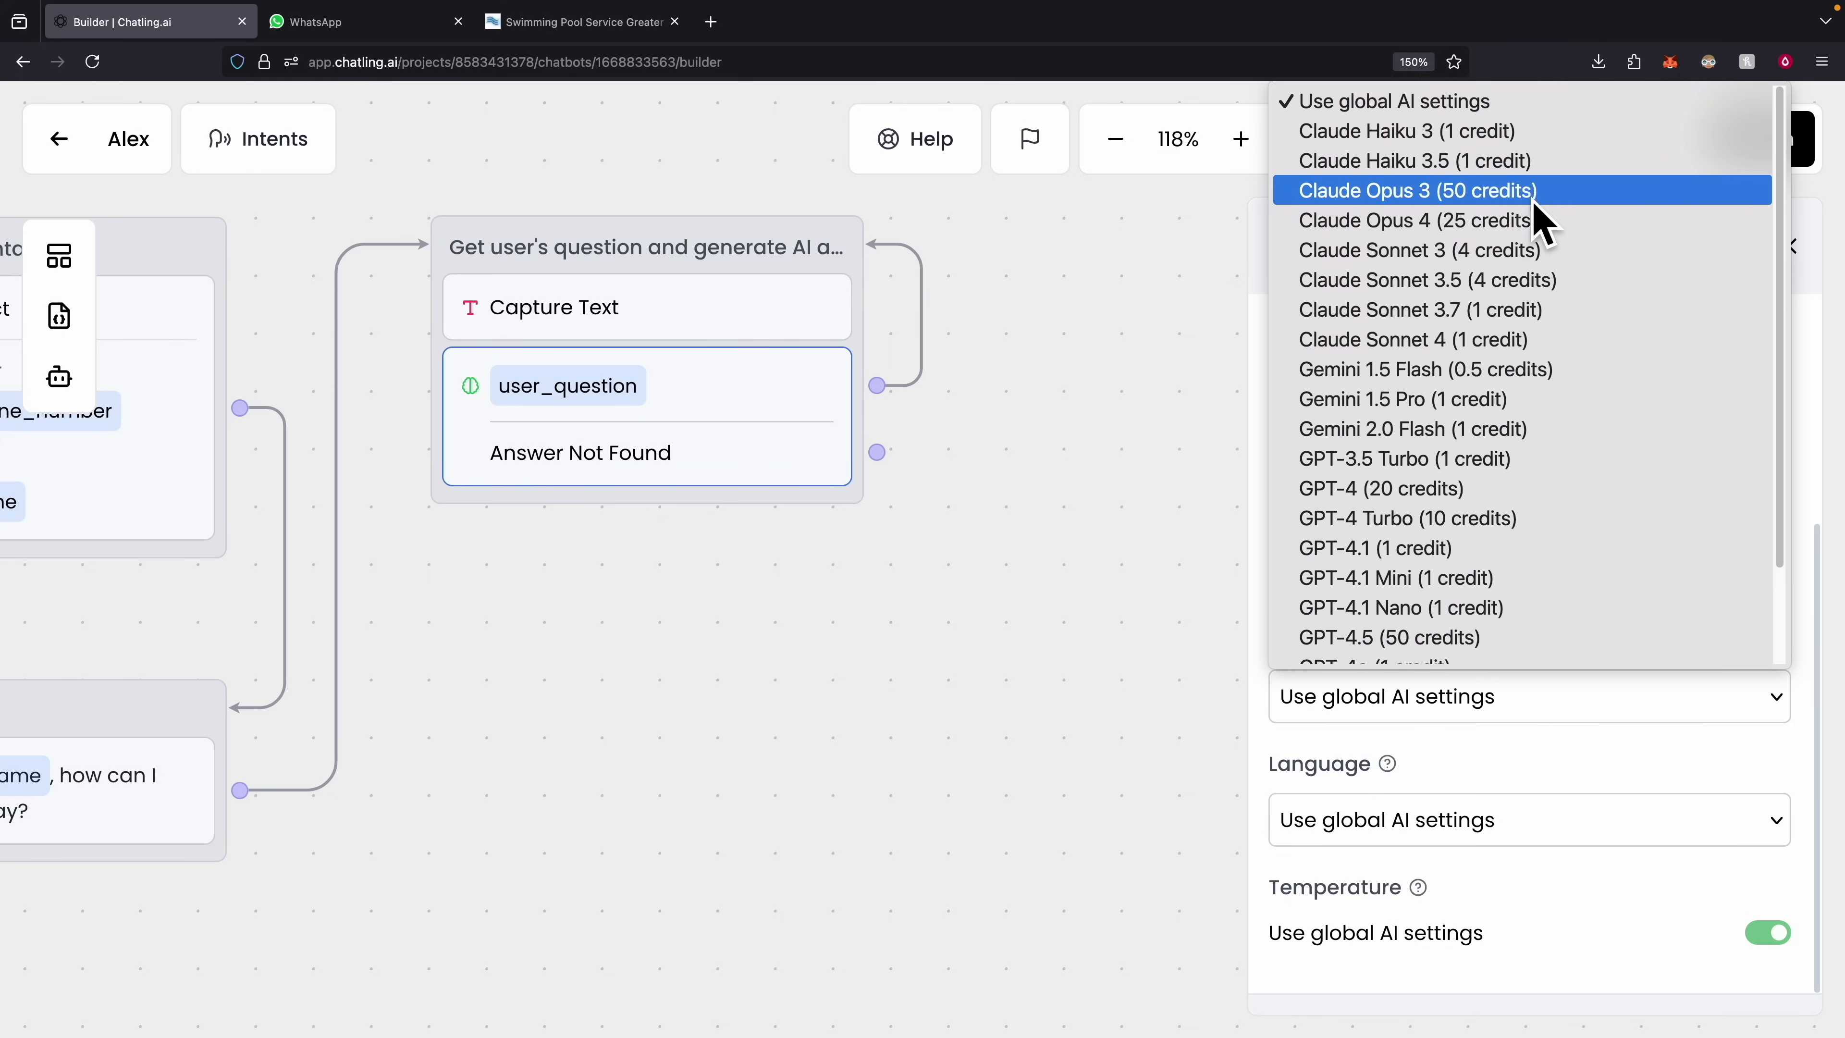
pyautogui.click(1533, 763)
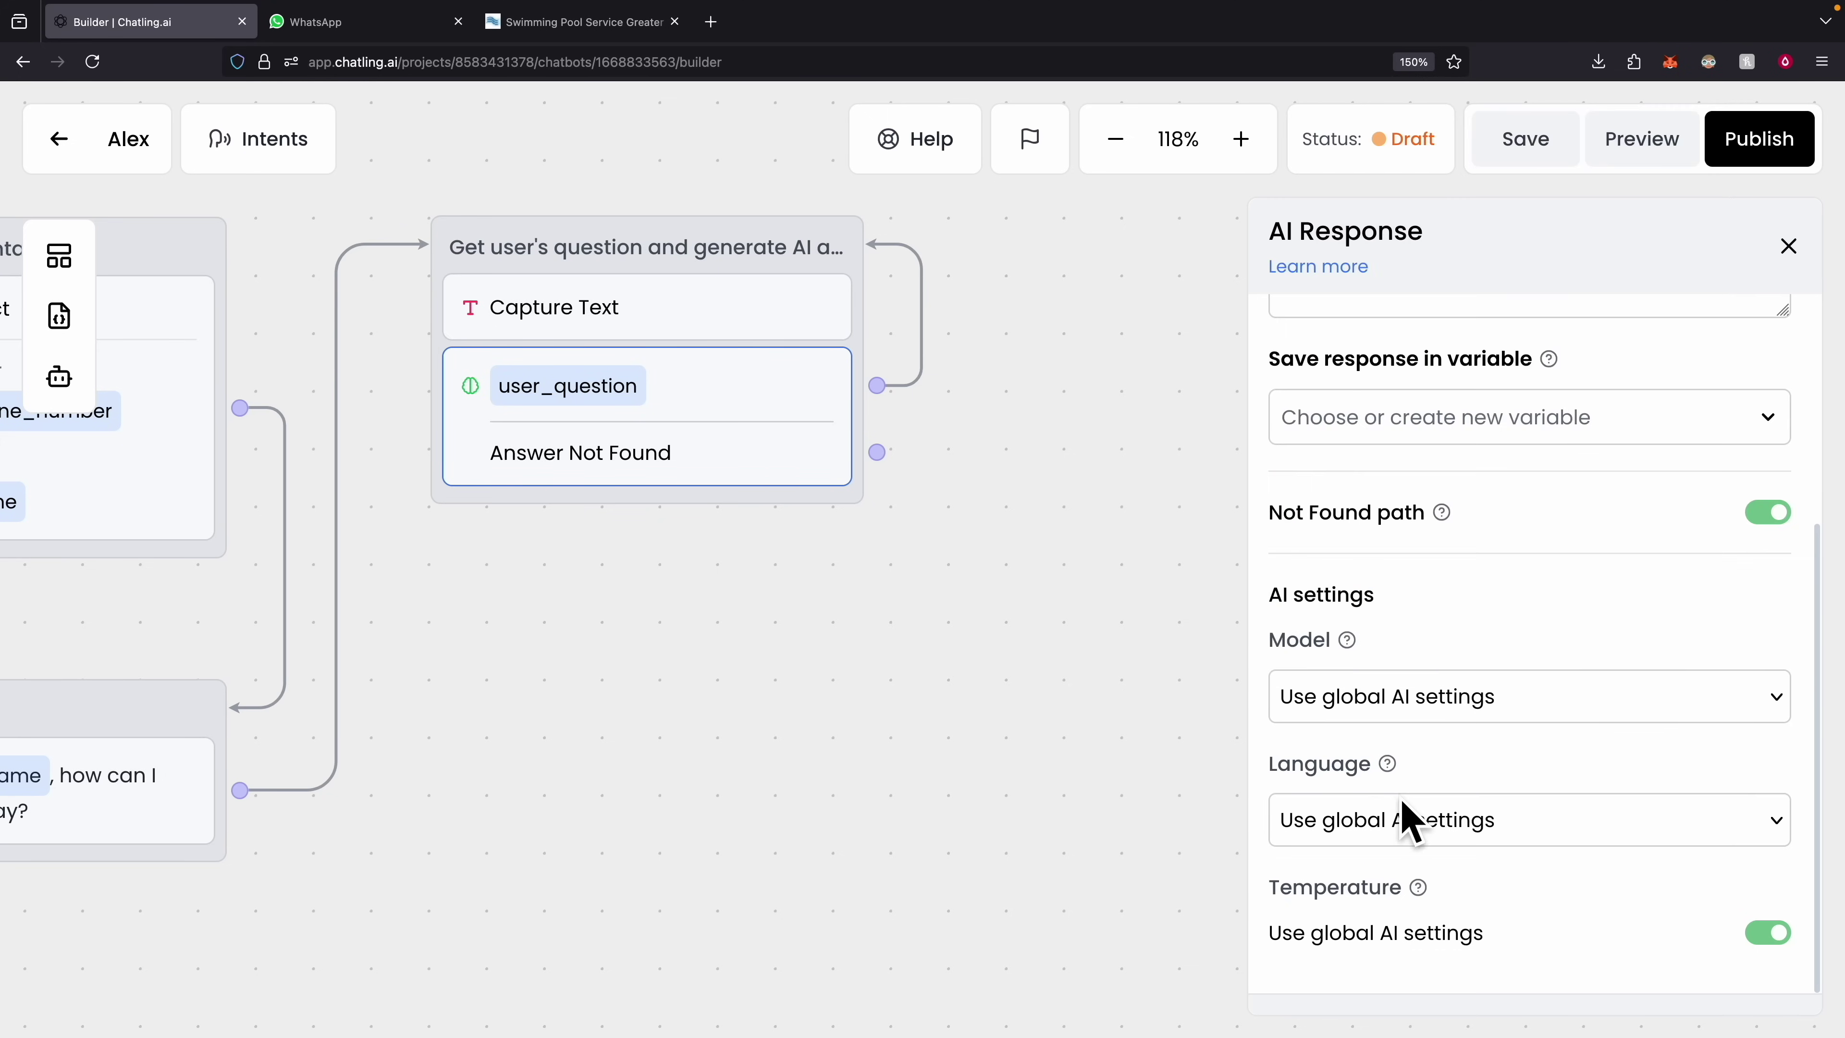
pyautogui.click(1406, 832)
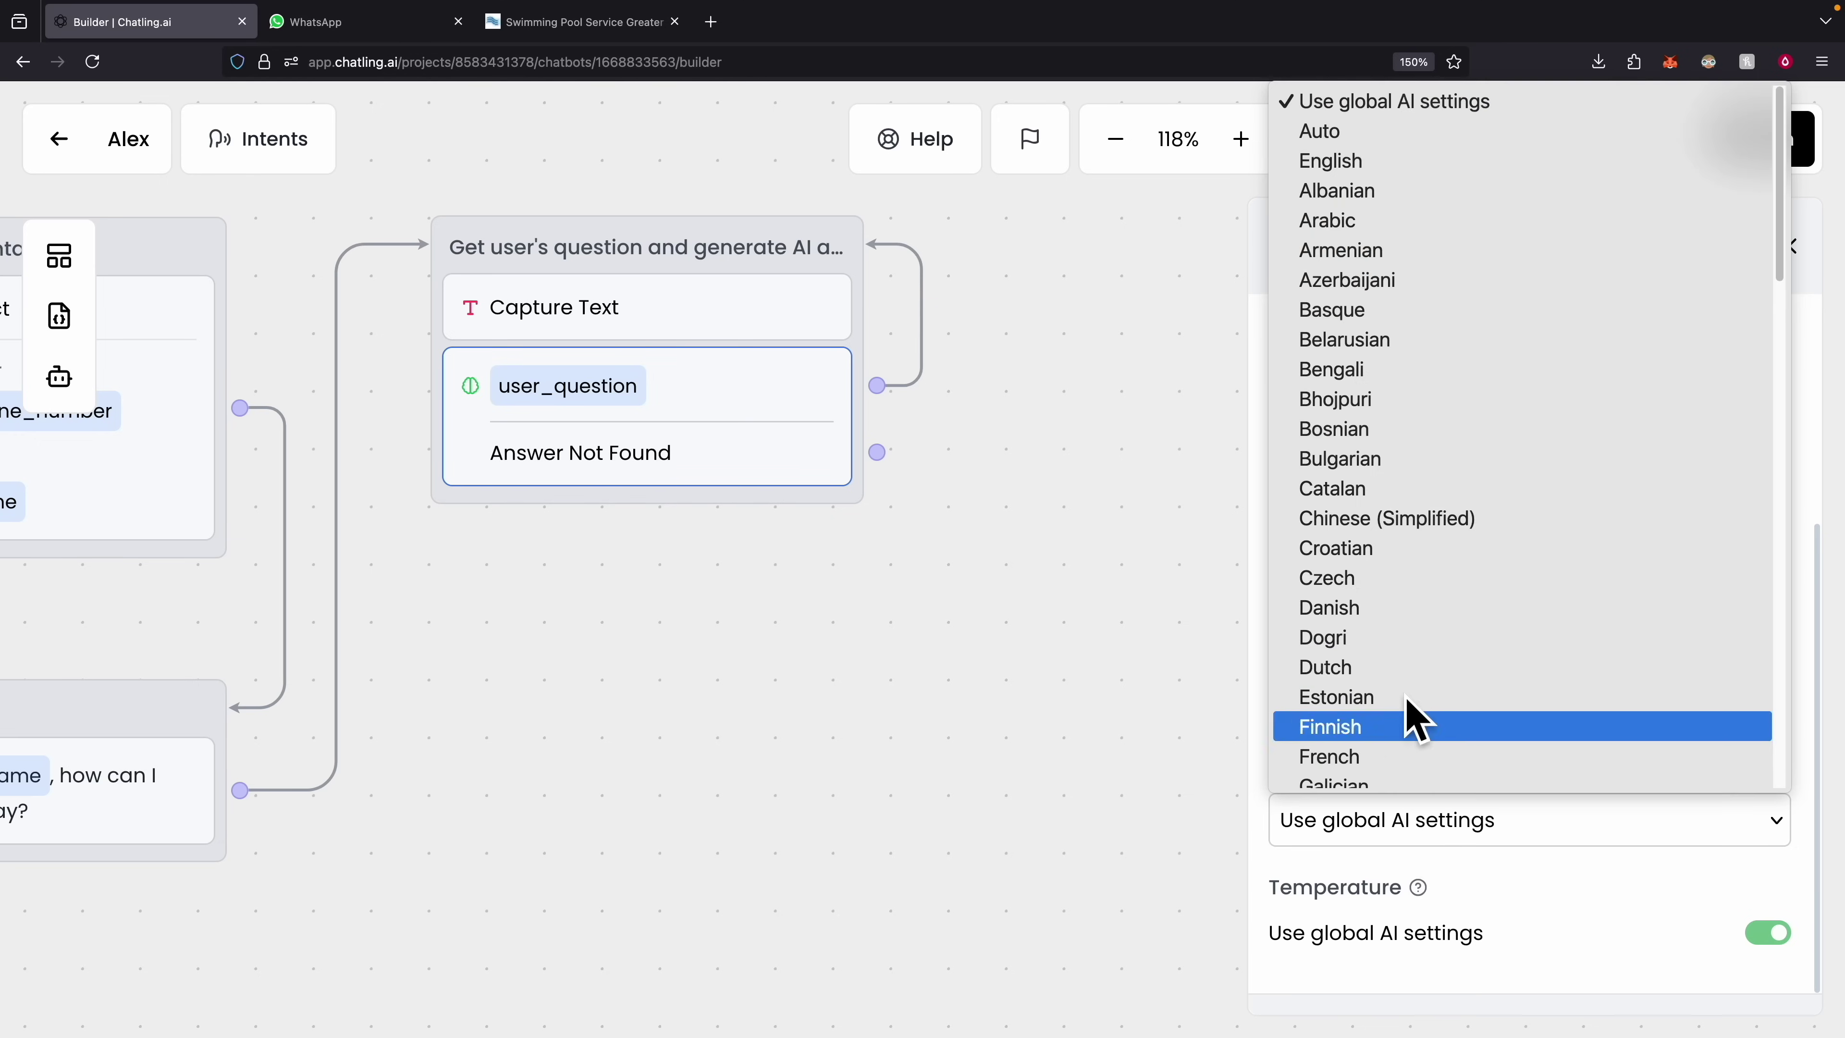
pyautogui.click(1364, 135)
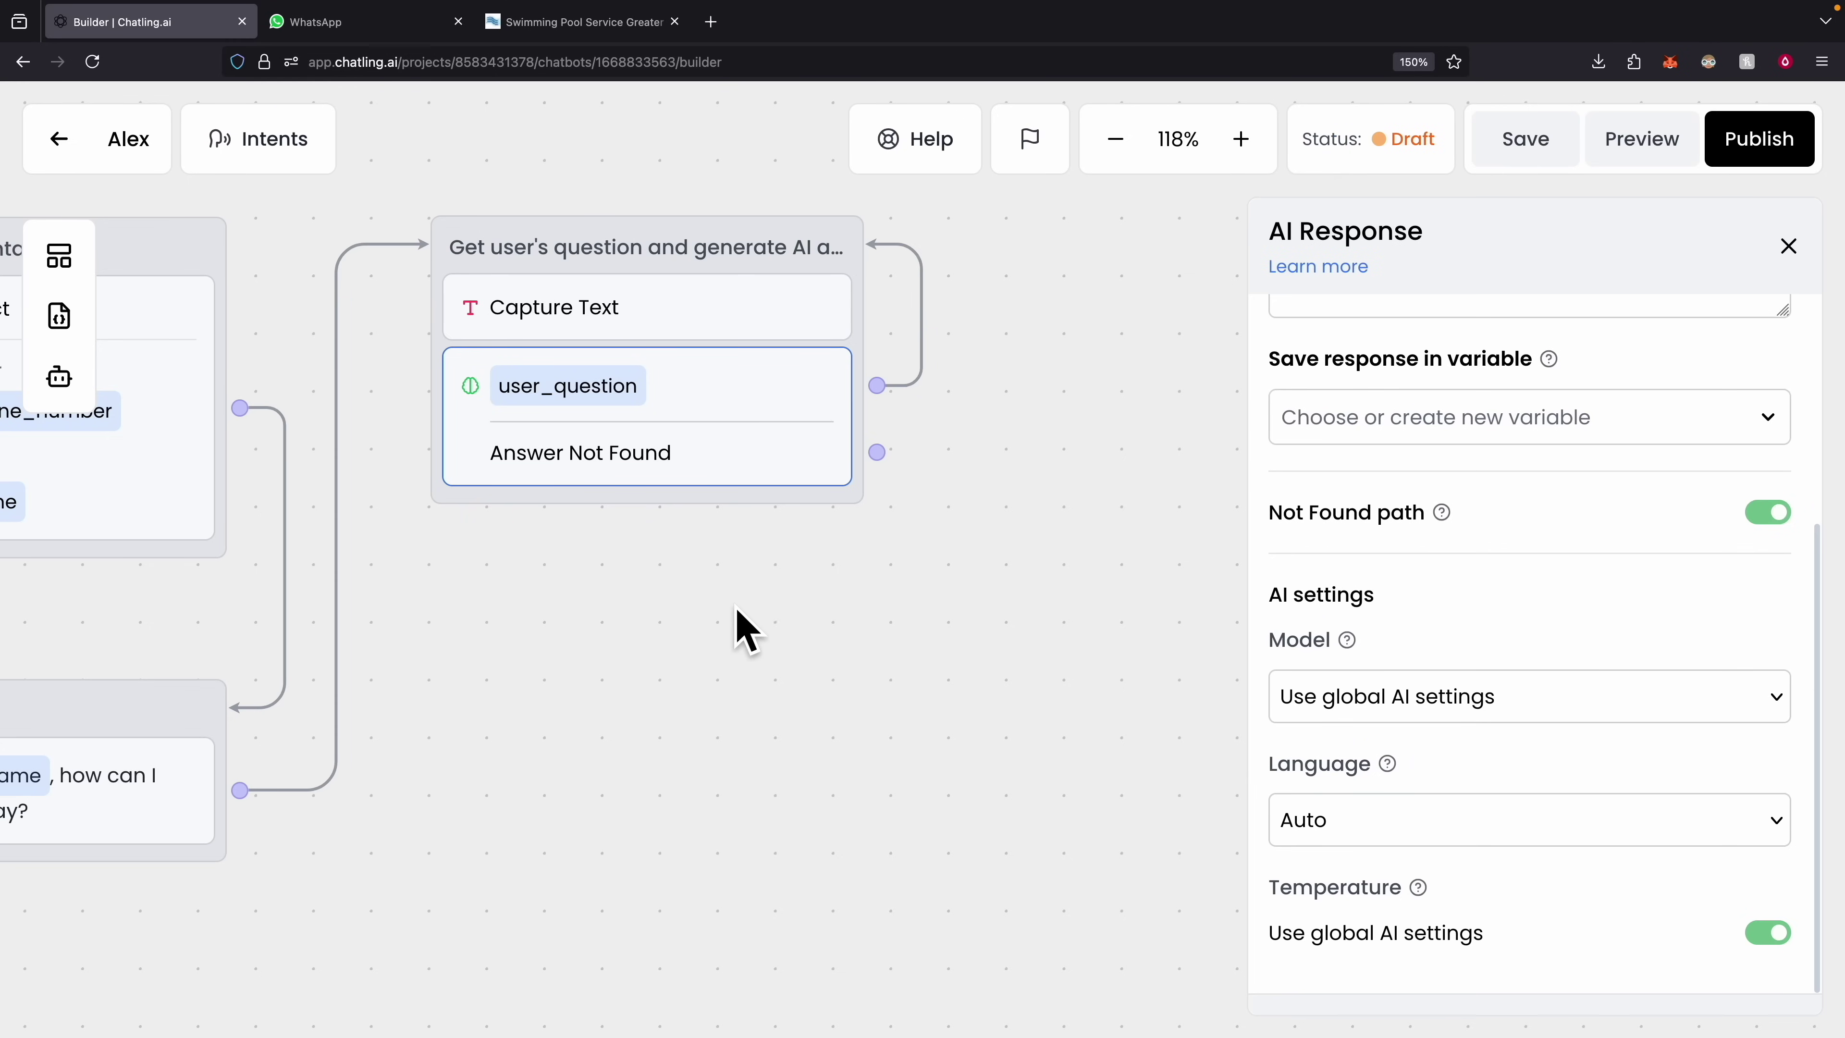
pyautogui.moveTo(581, 632); pyautogui.dragTo(886, 672)
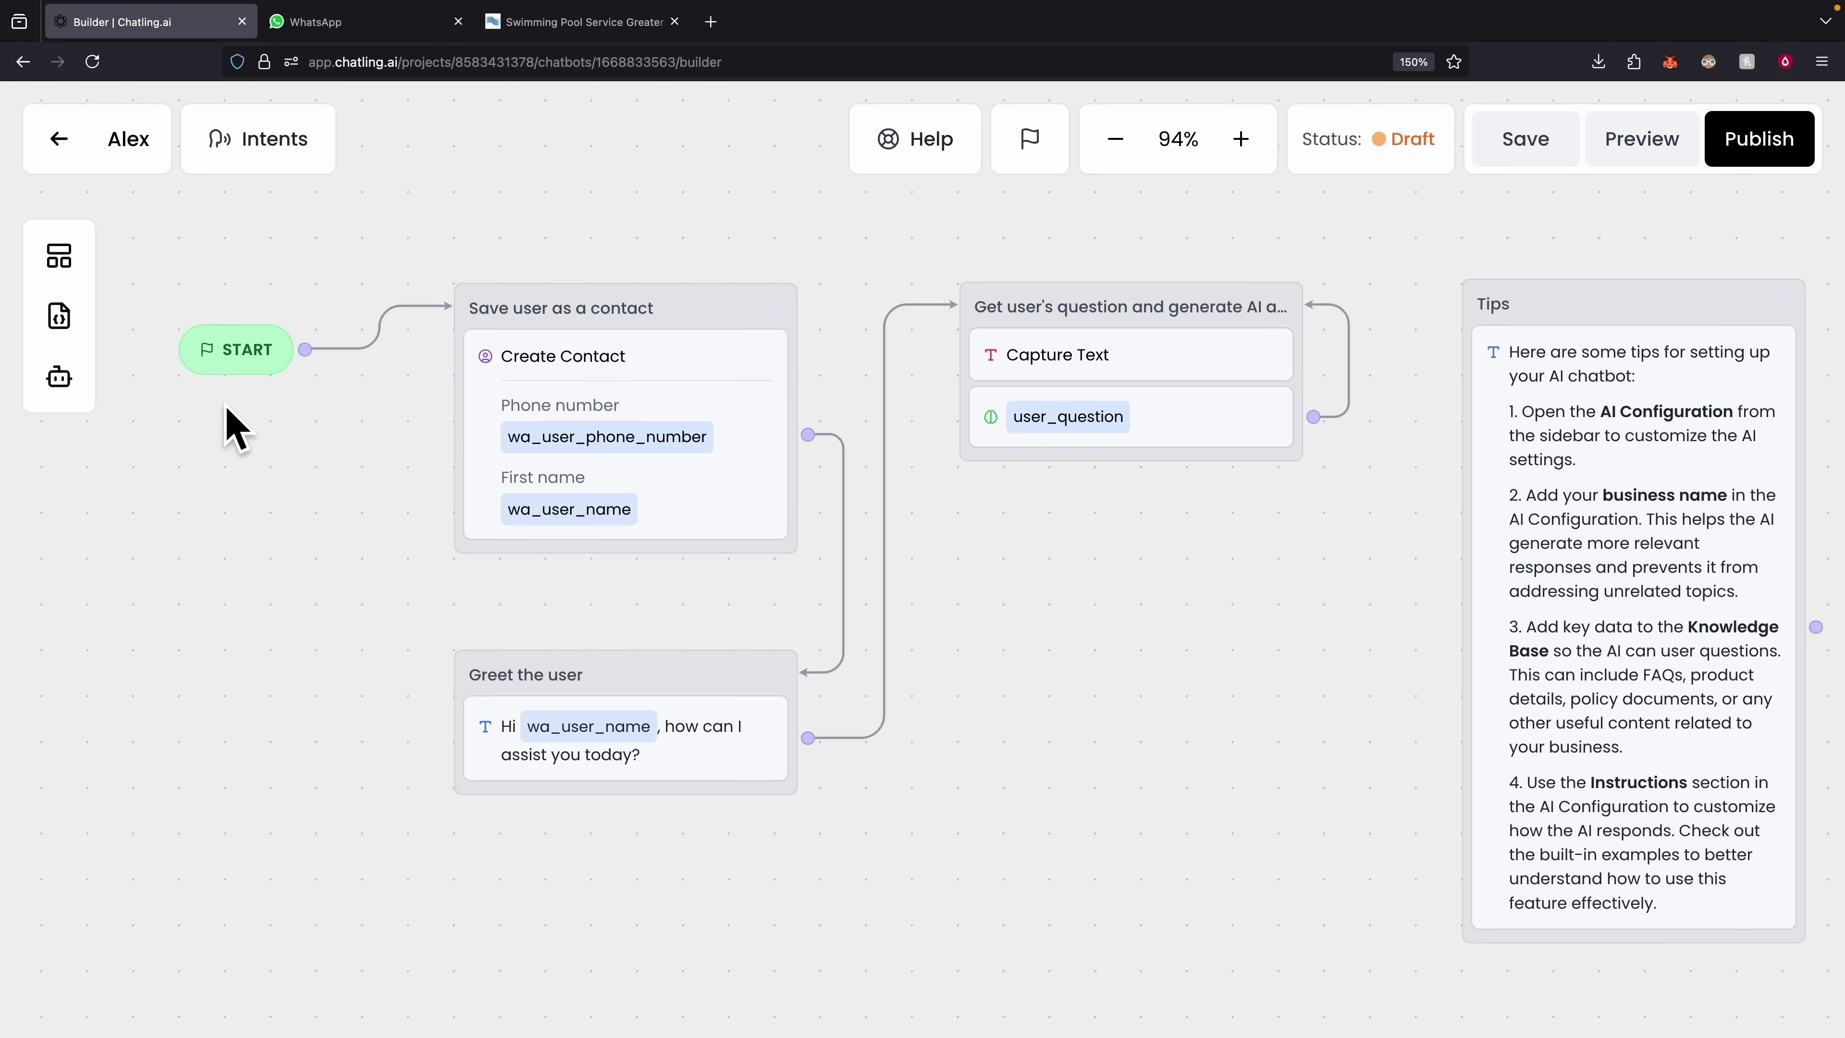
# Send 'hello' and 'What does your business do?', highlighting 'full-service' in the reply.
pyautogui.hotkey('ctrl', 'Tab')
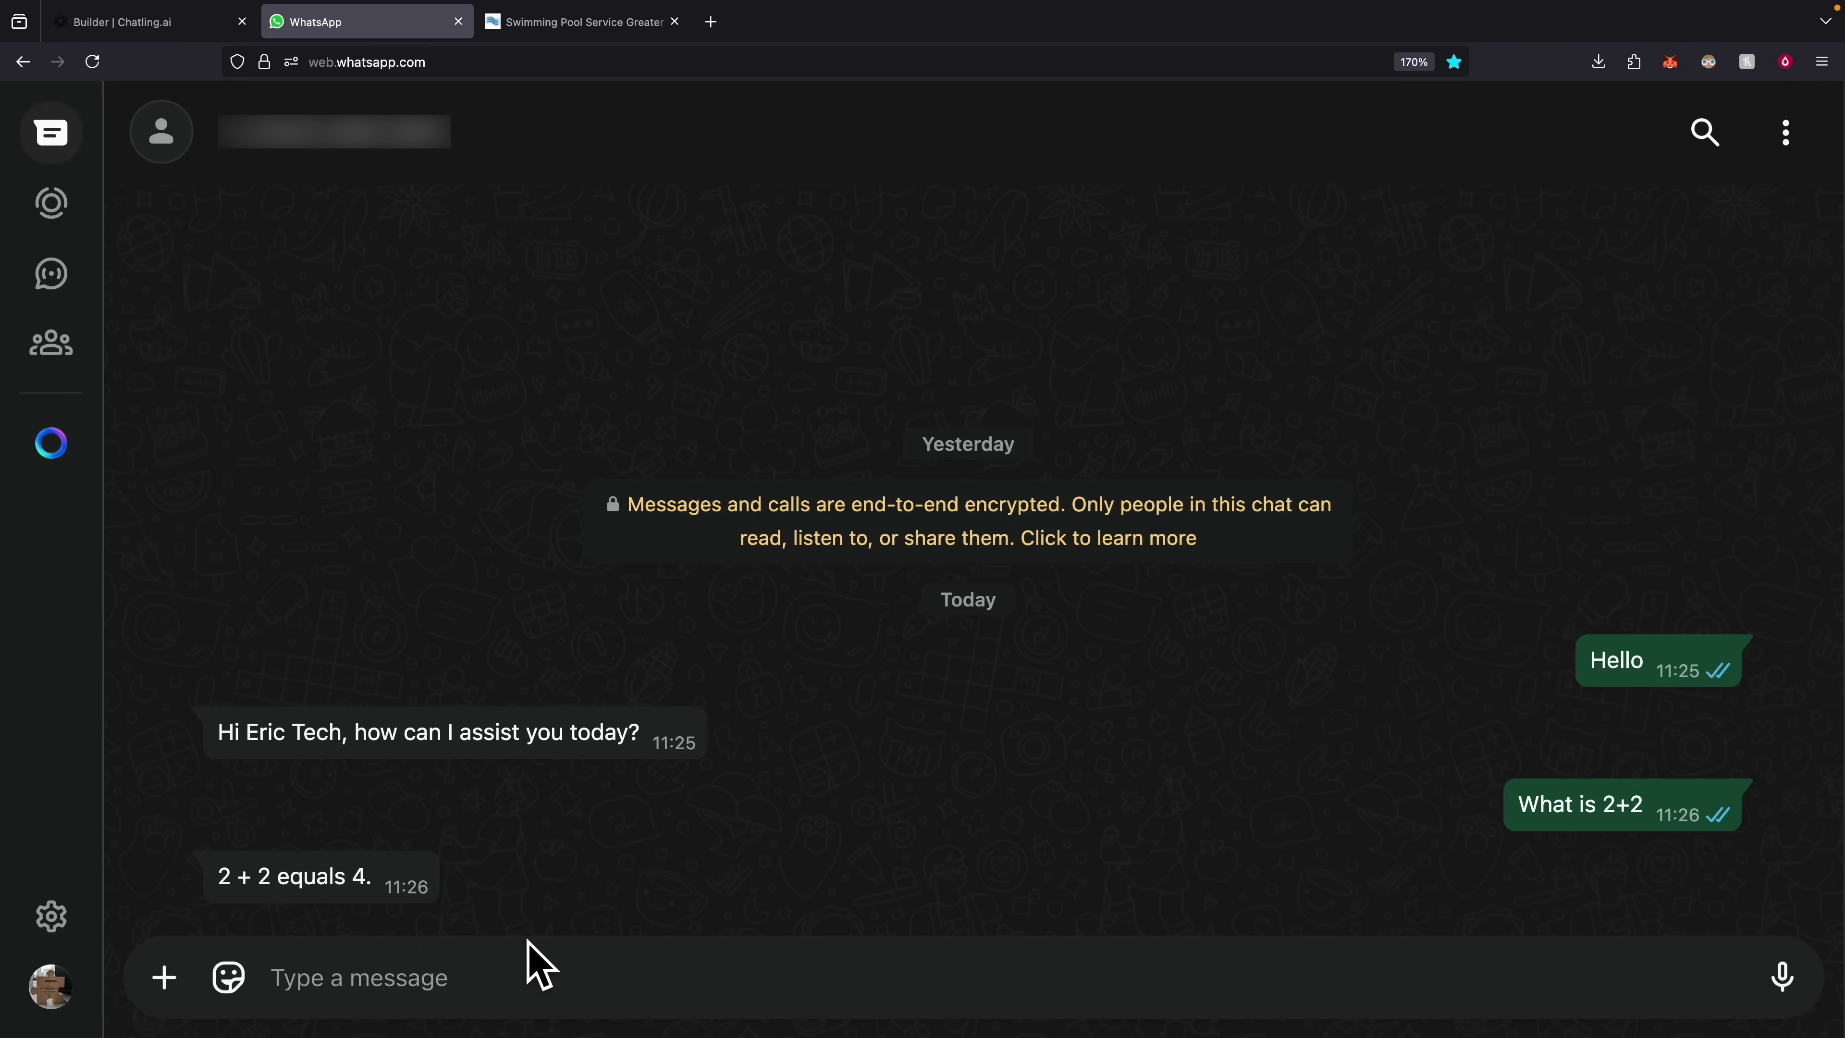
pyautogui.write('hello')
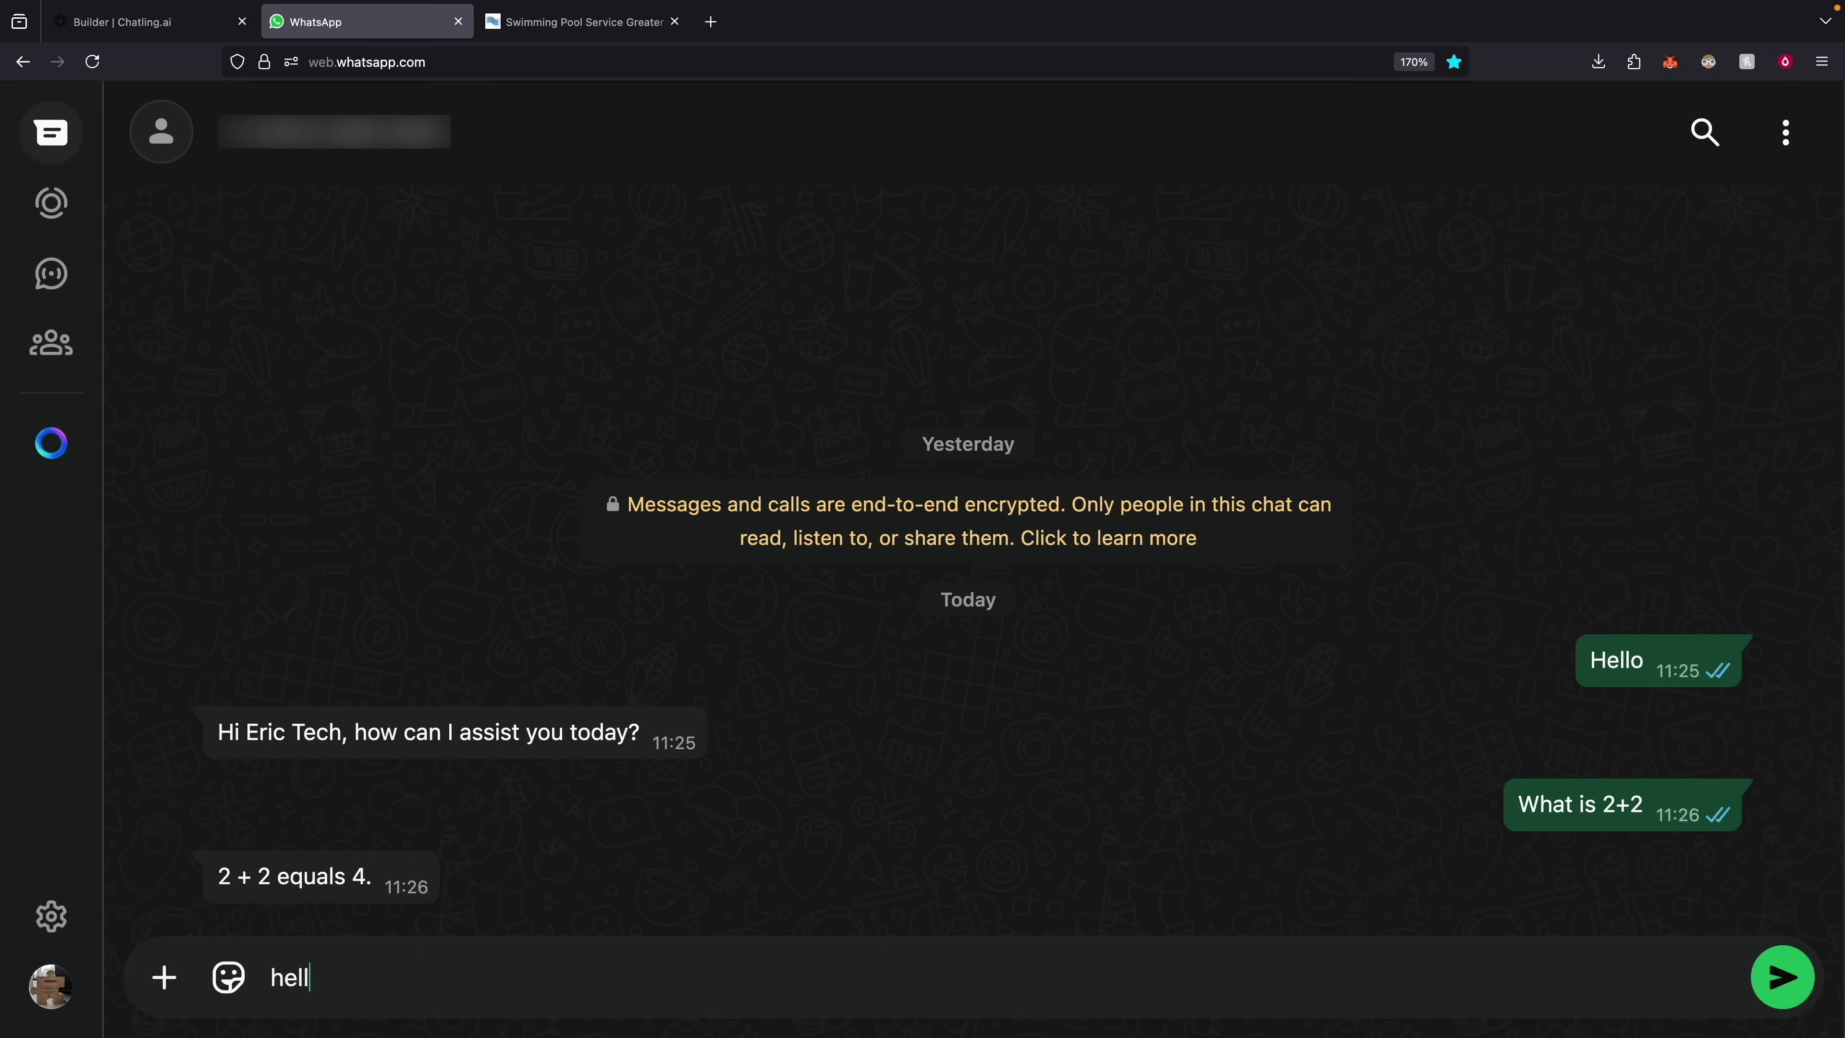
pyautogui.press('Return')
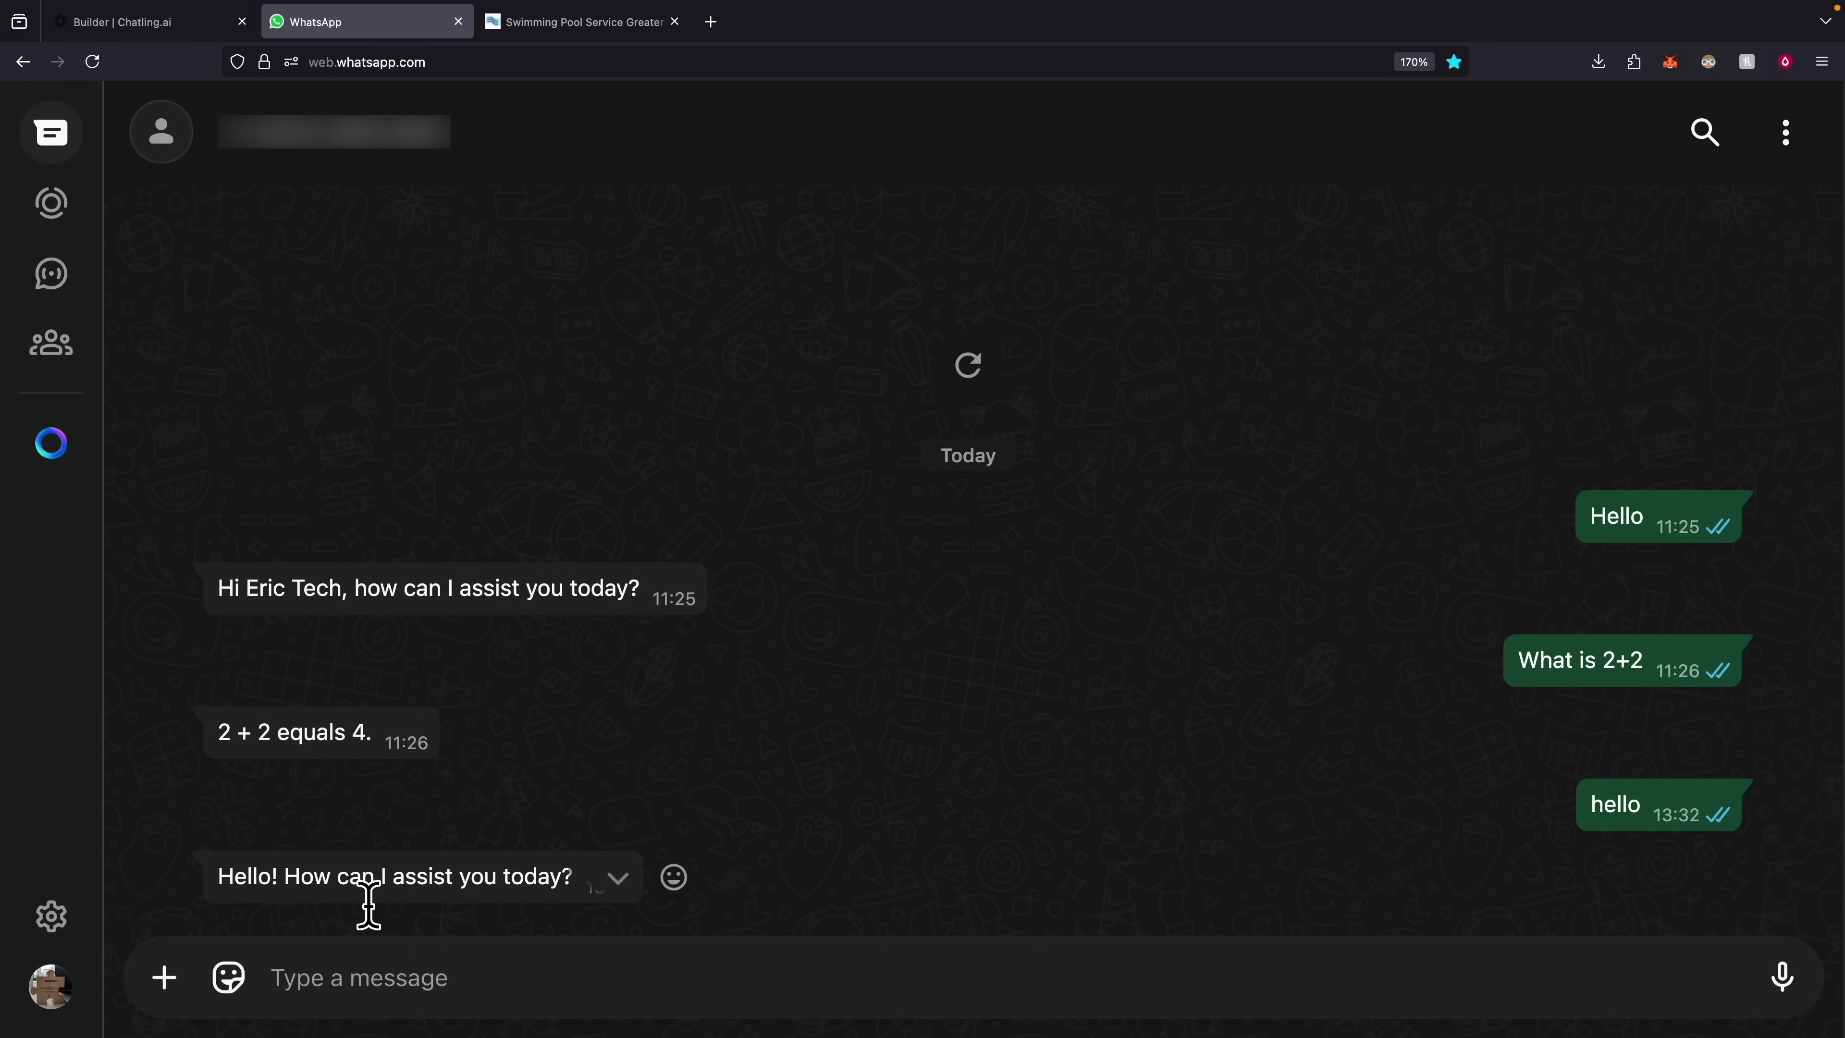
pyautogui.click(481, 979)
pyautogui.write('What does your business do?')
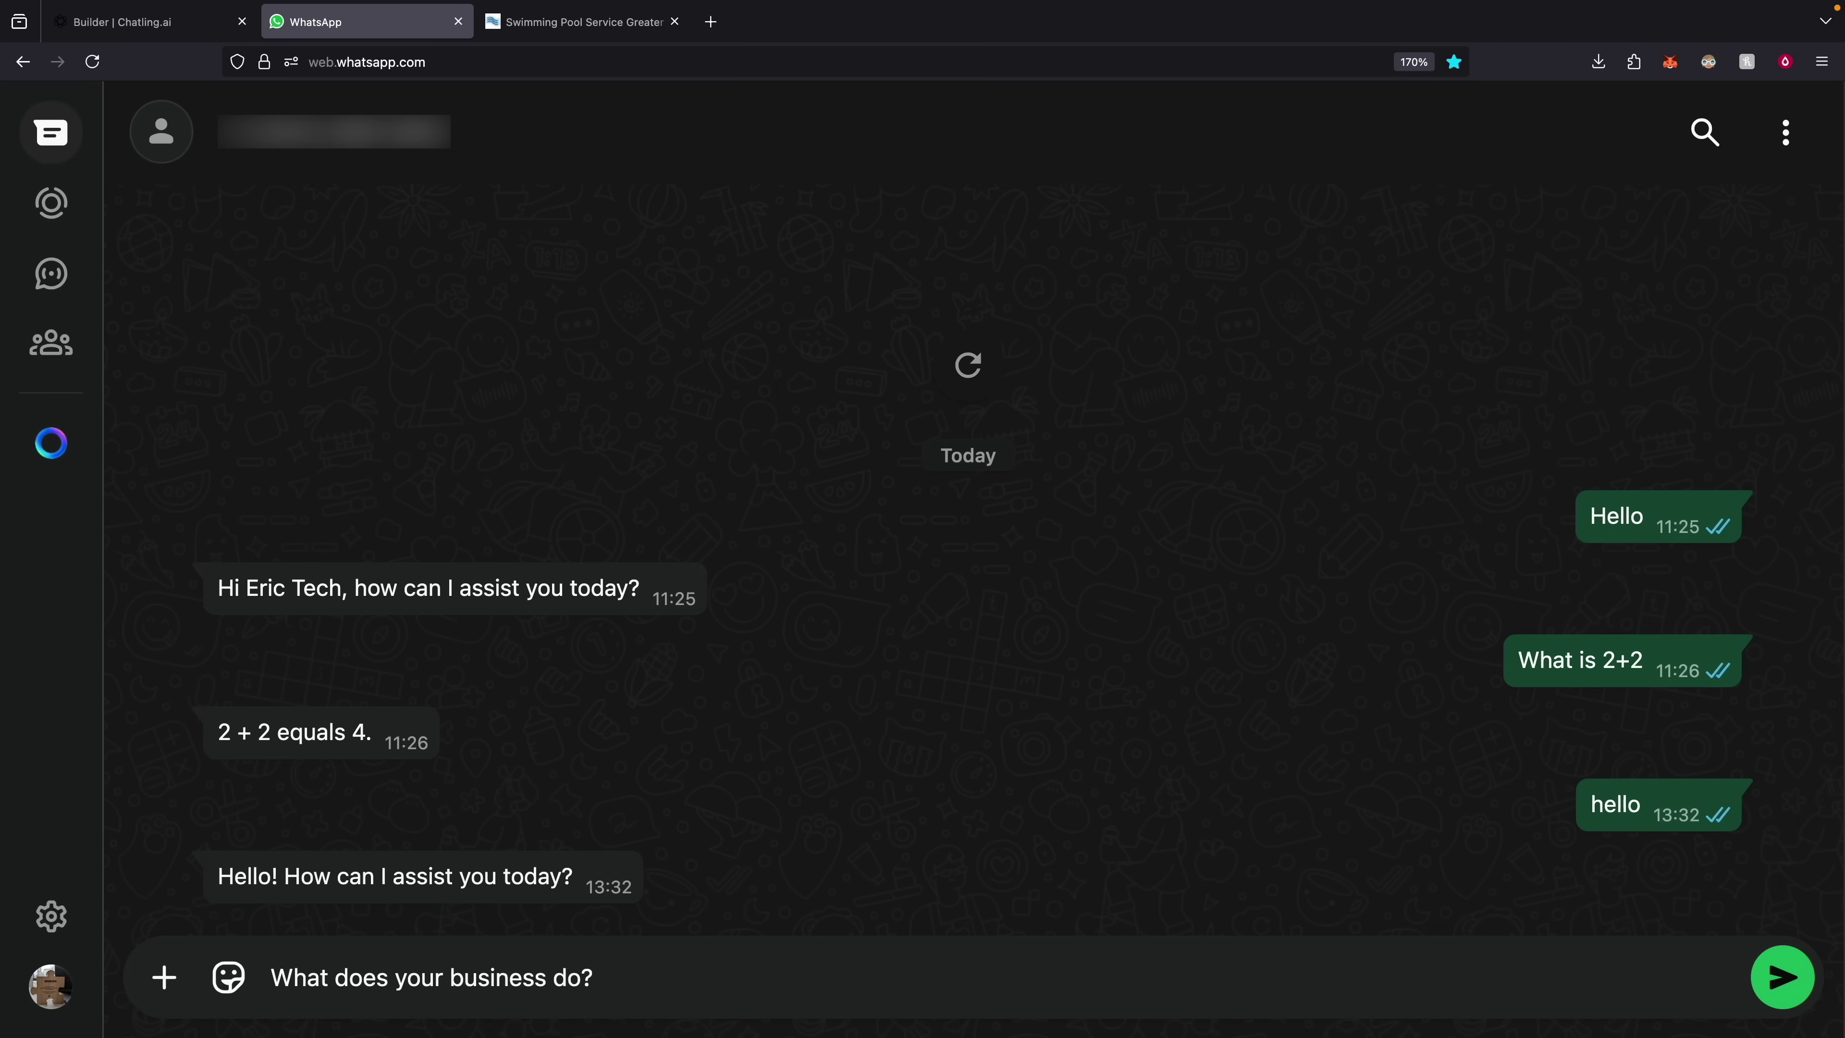
pyautogui.press('Return')
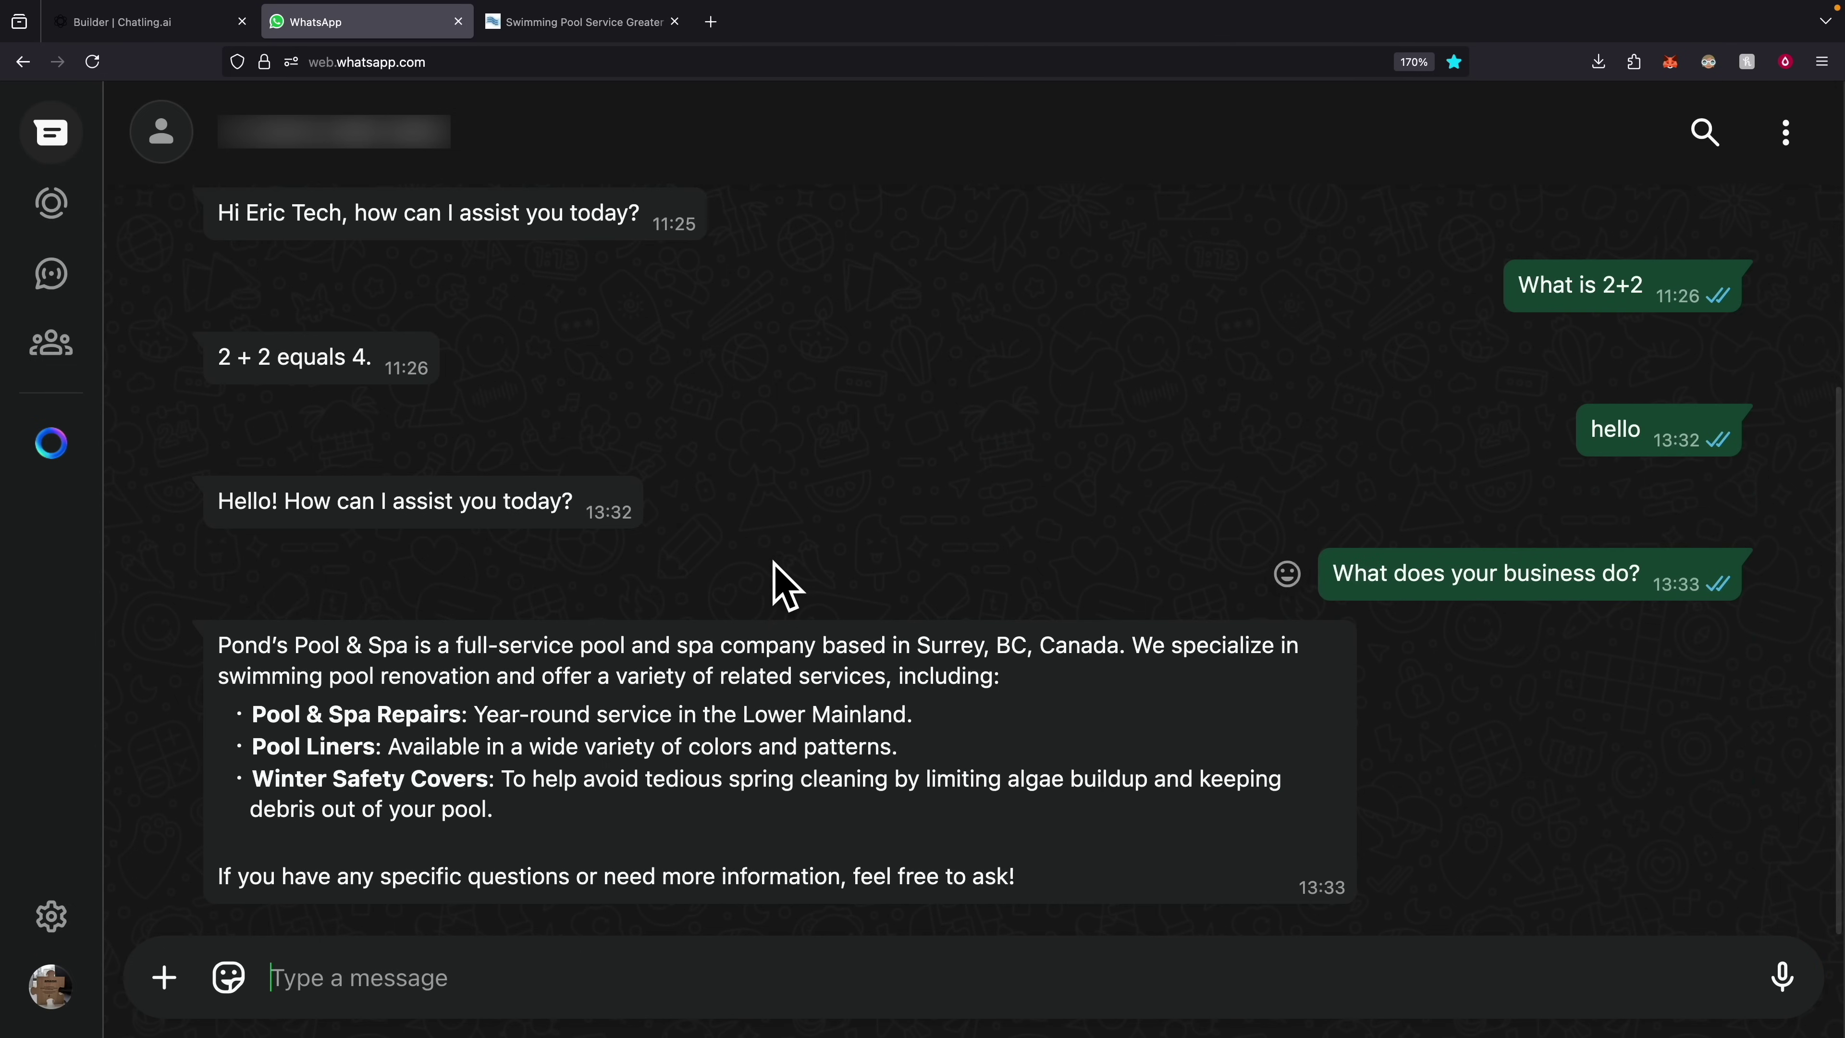
pyautogui.moveTo(456, 645); pyautogui.dragTo(609, 640)
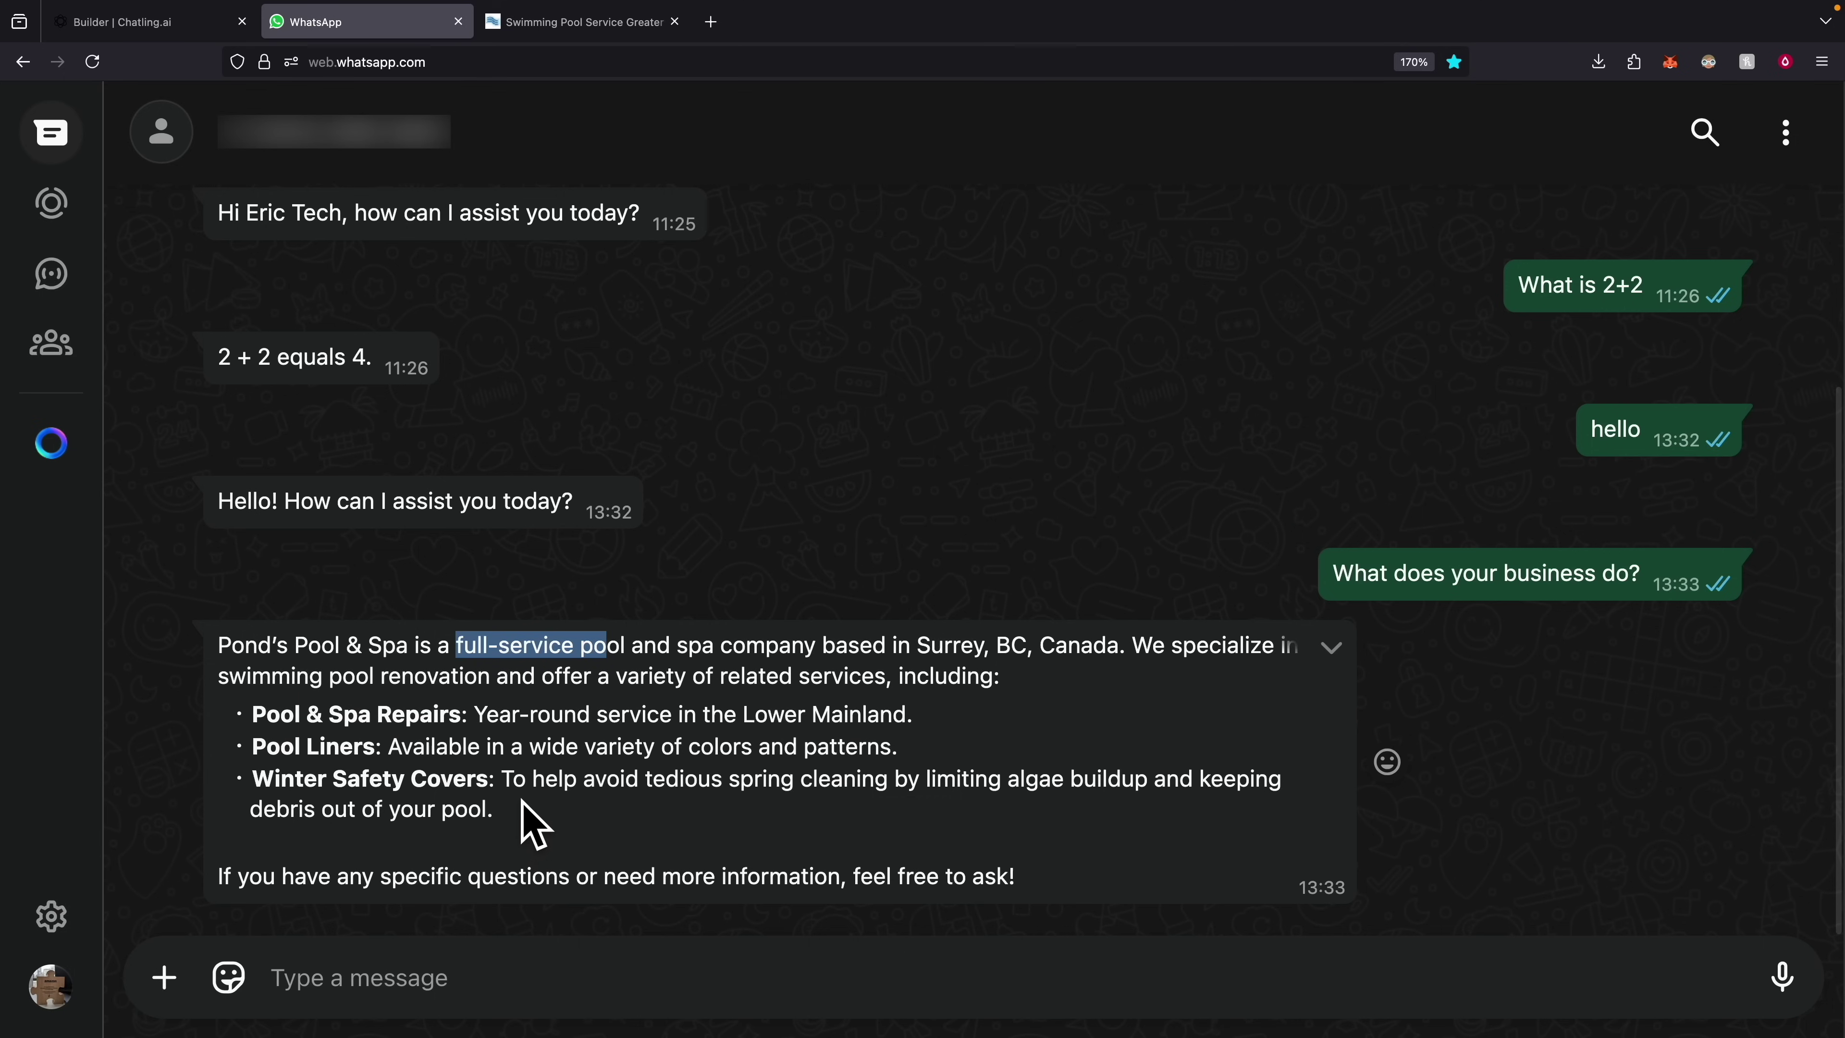
pyautogui.click(557, 390)
# Ask 'What services do you offer for Pool Liners?' and highlight key terms in the answer.
pyautogui.moveTo(390, 763); pyautogui.dragTo(259, 767)
pyautogui.write('What services do you offer for Pool Liners')
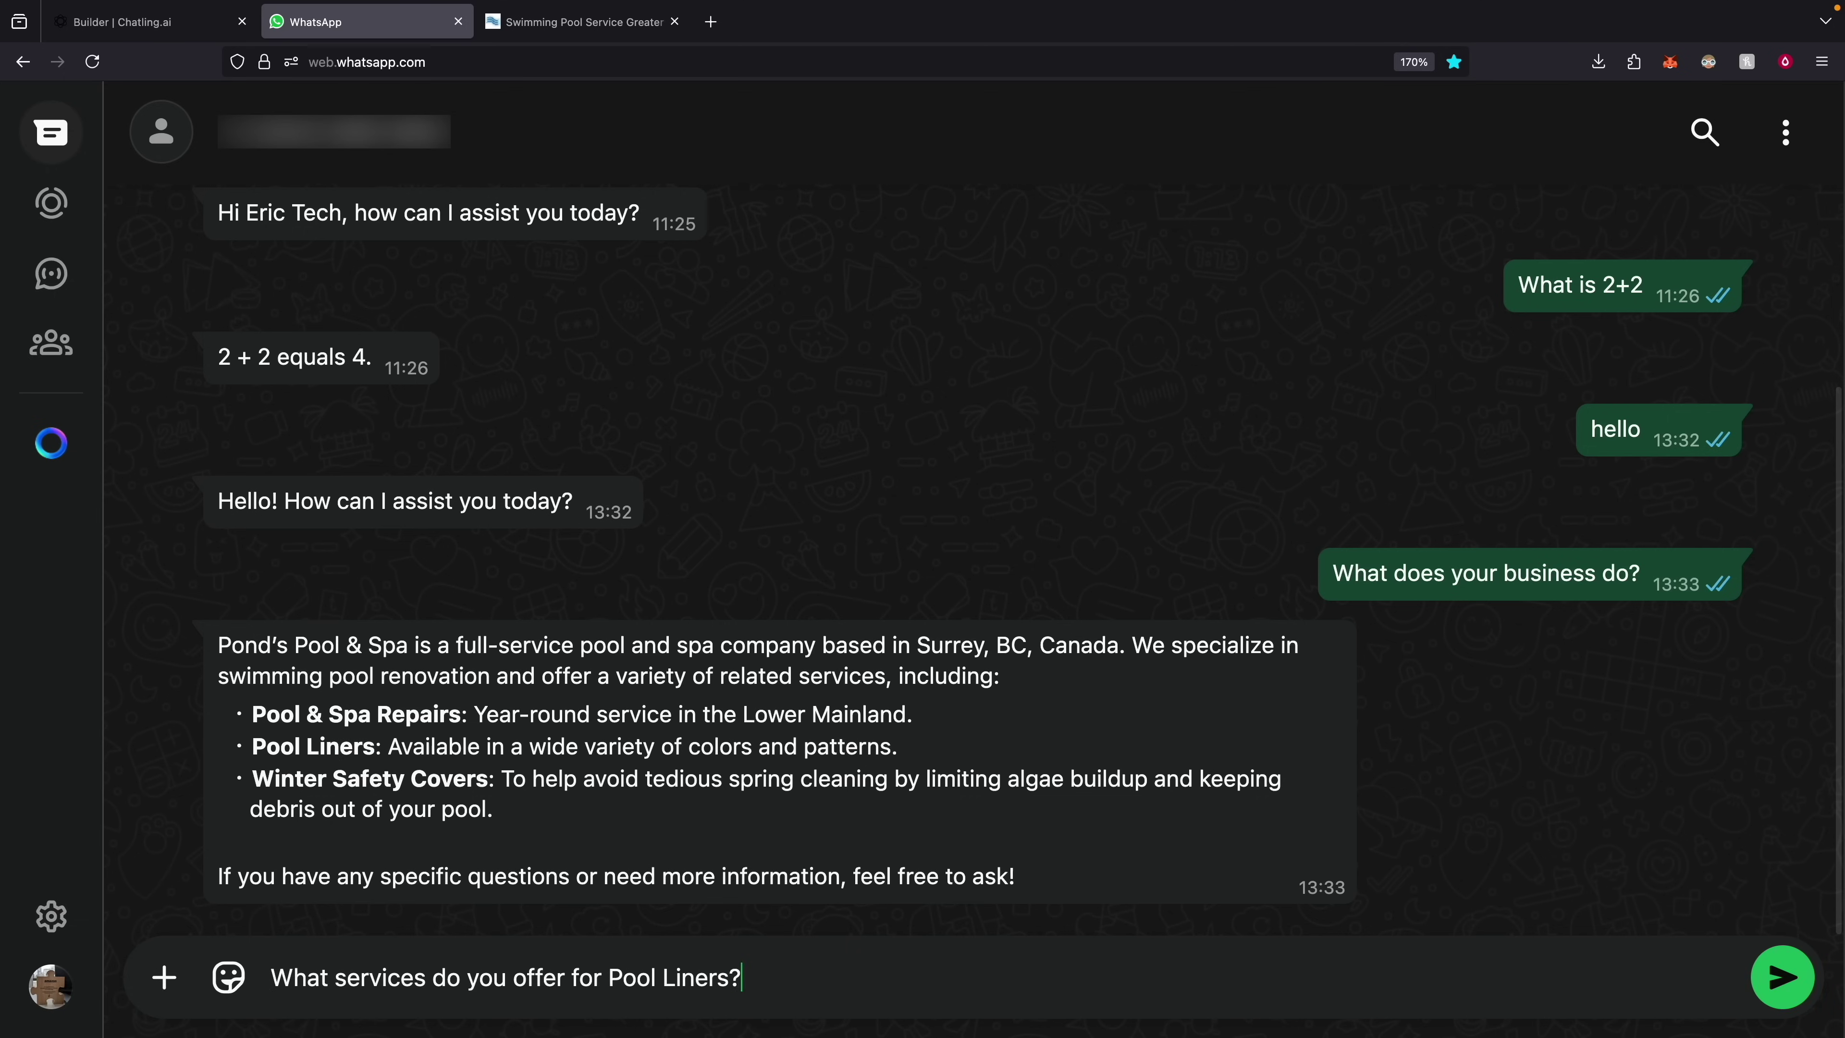
pyautogui.write('?')
pyautogui.press('Return')
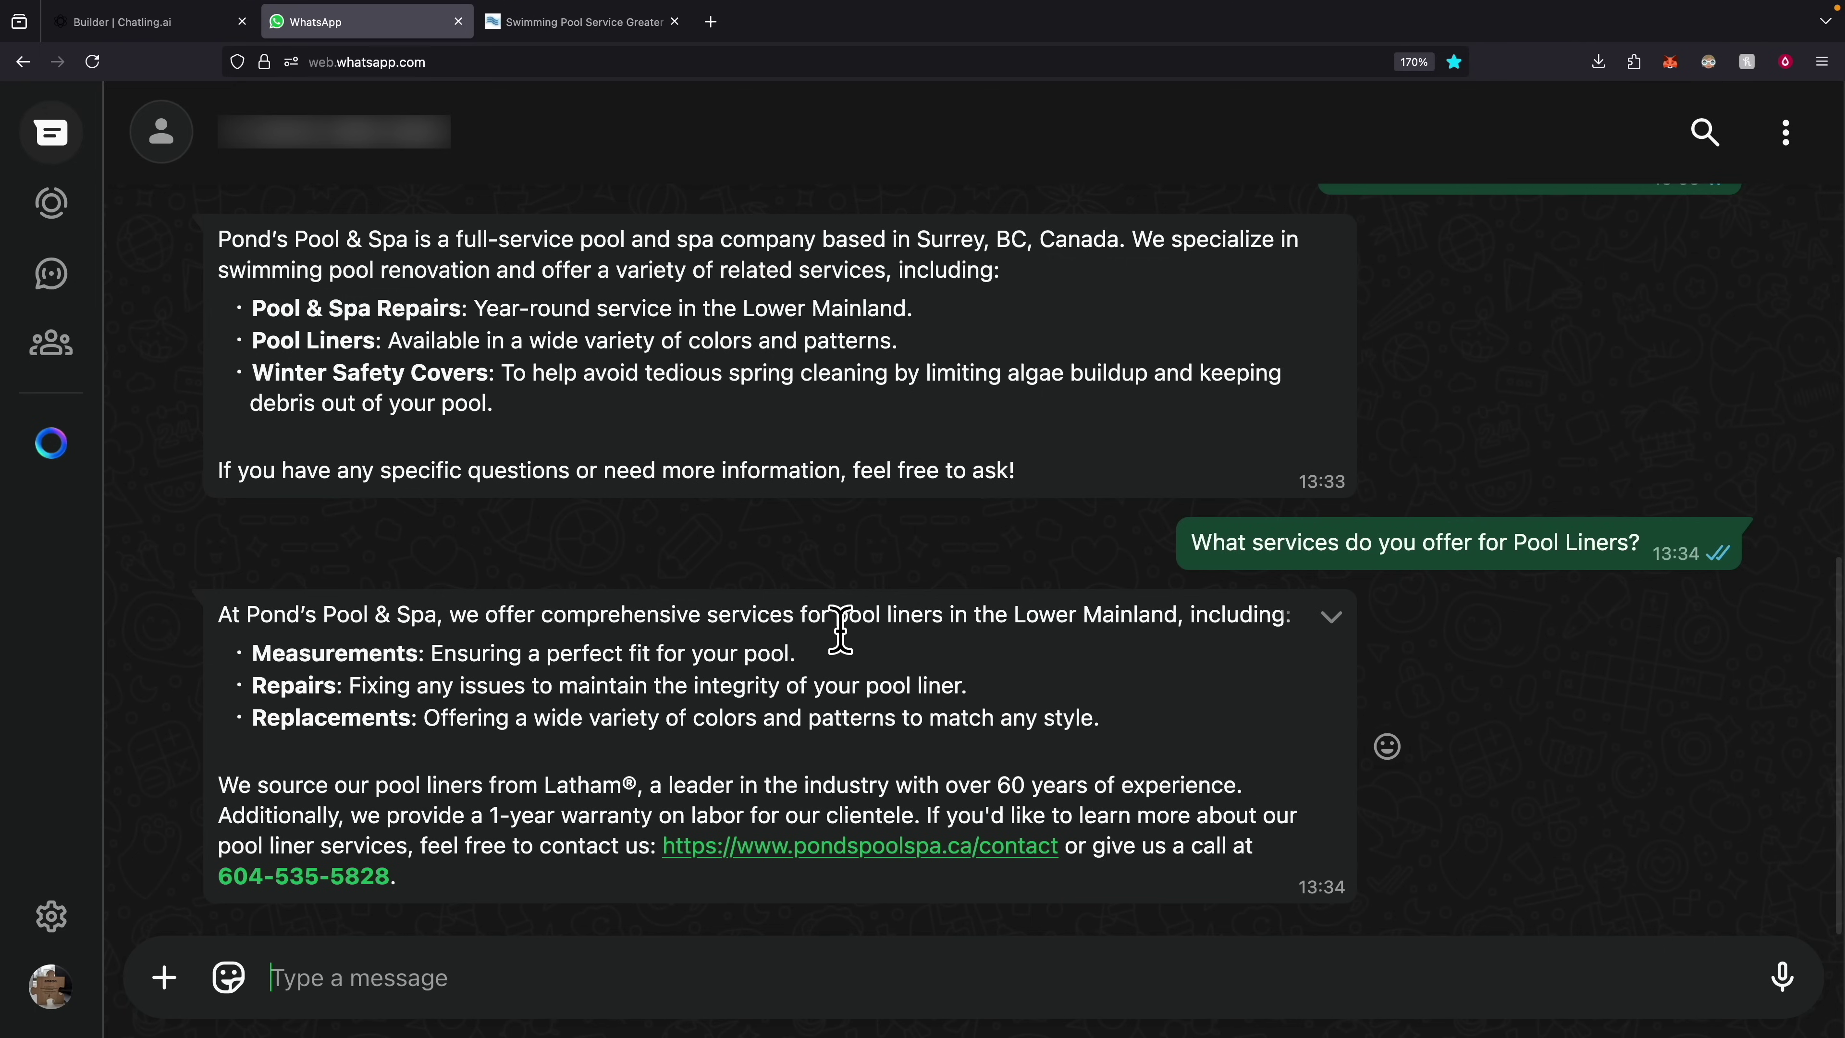
pyautogui.moveTo(842, 633); pyautogui.dragTo(951, 639)
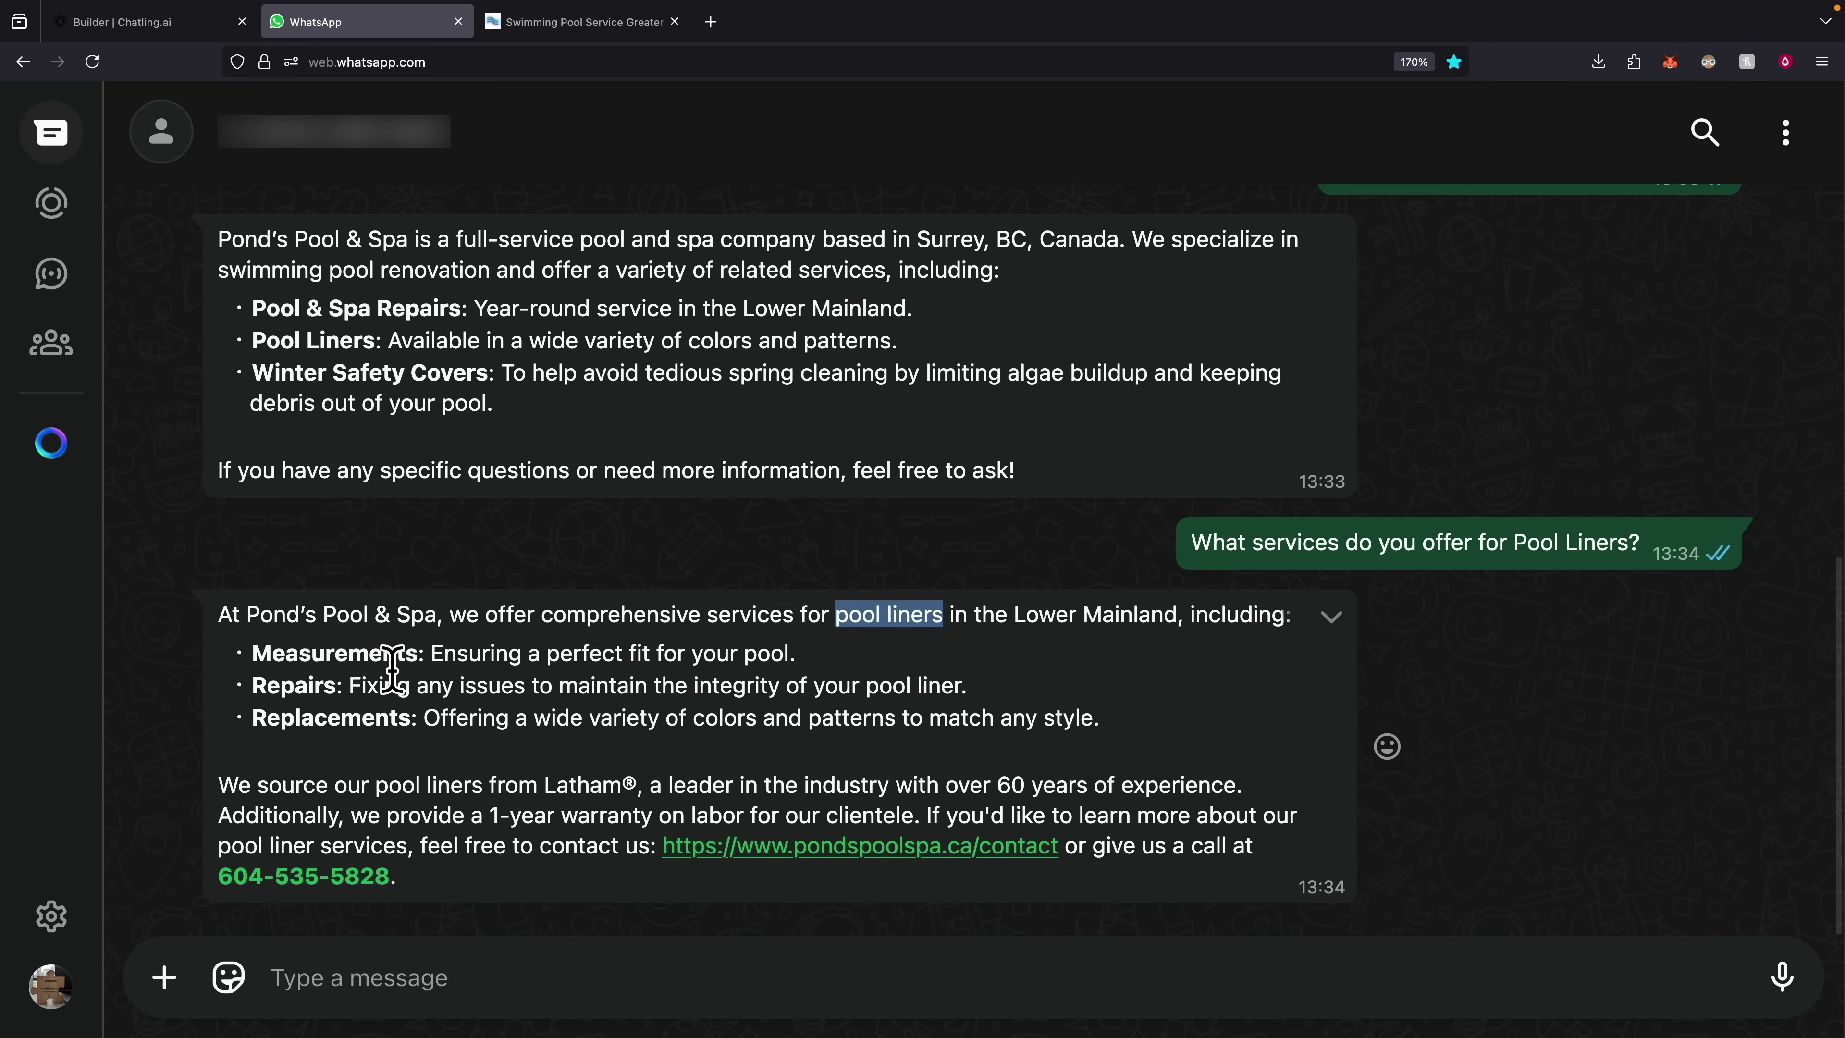
pyautogui.click(369, 670)
pyautogui.doubleClick(369, 670)
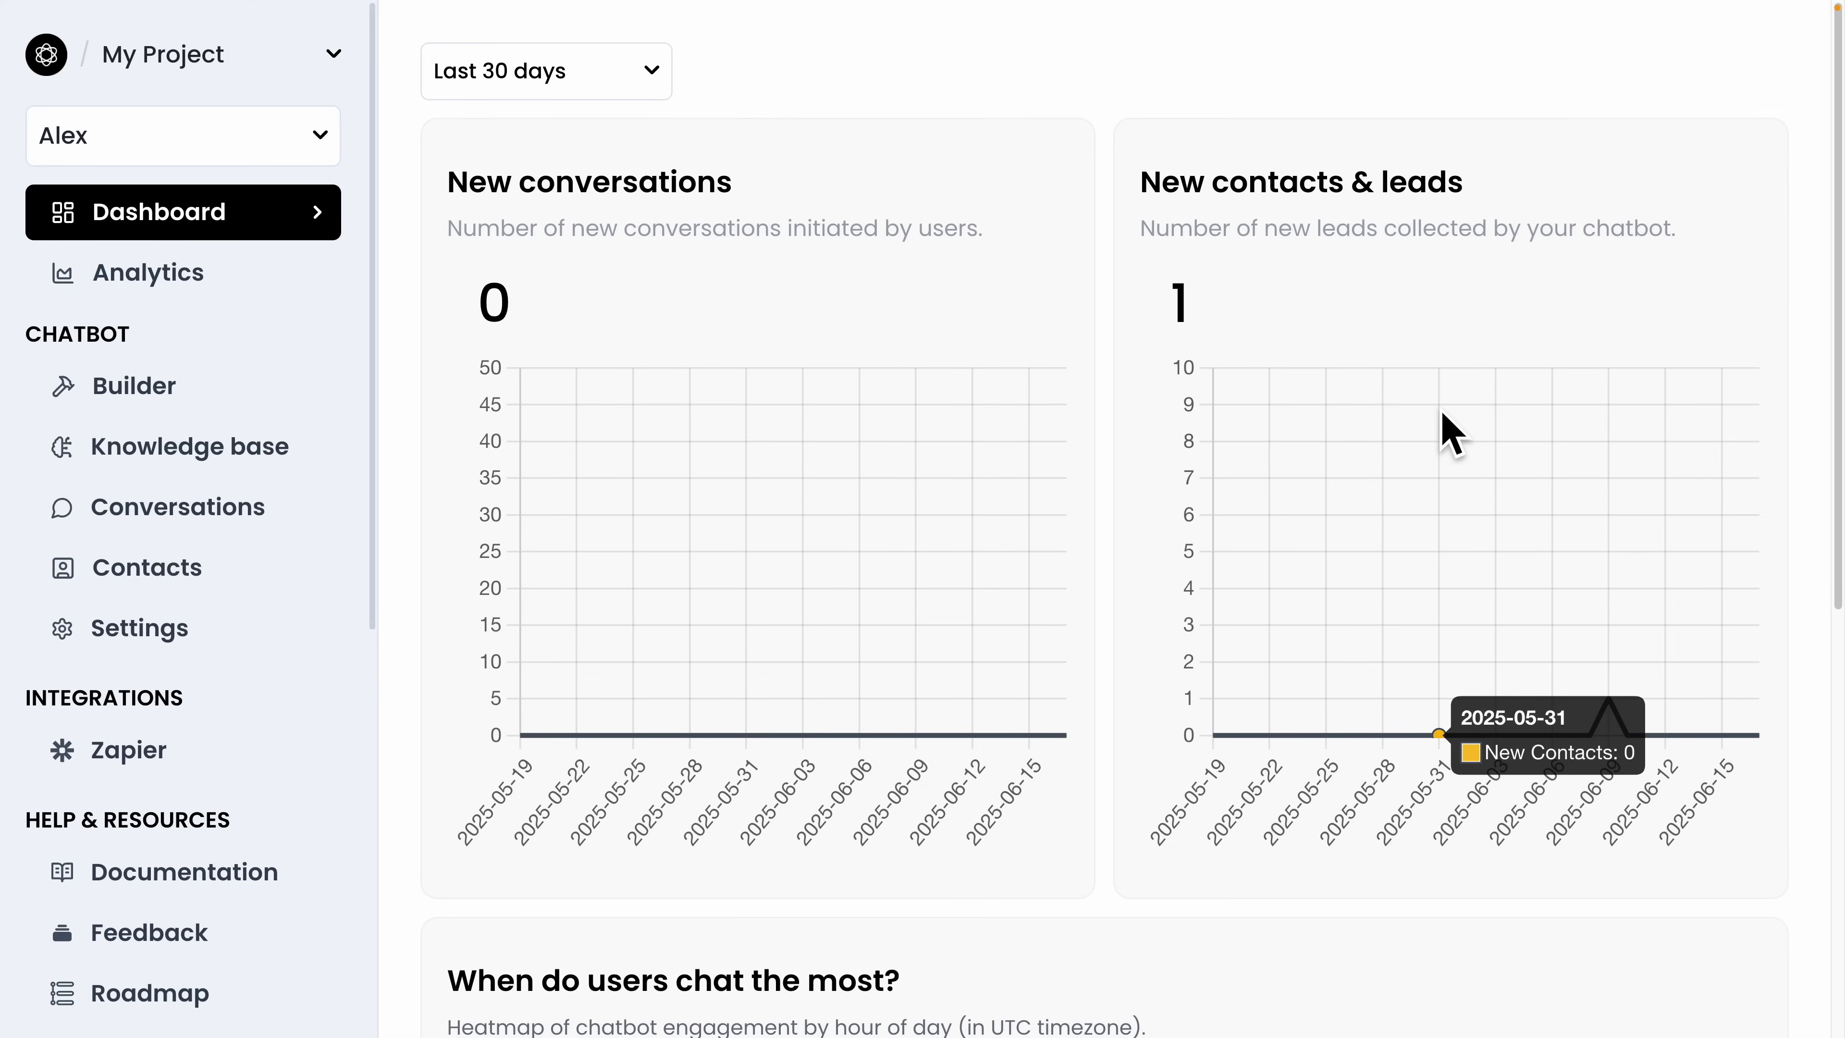
# Scroll the Dashboard to the activity heatmap, then view the test contact's chatbot conversations.
pyautogui.scroll(-10, 1450, 429)
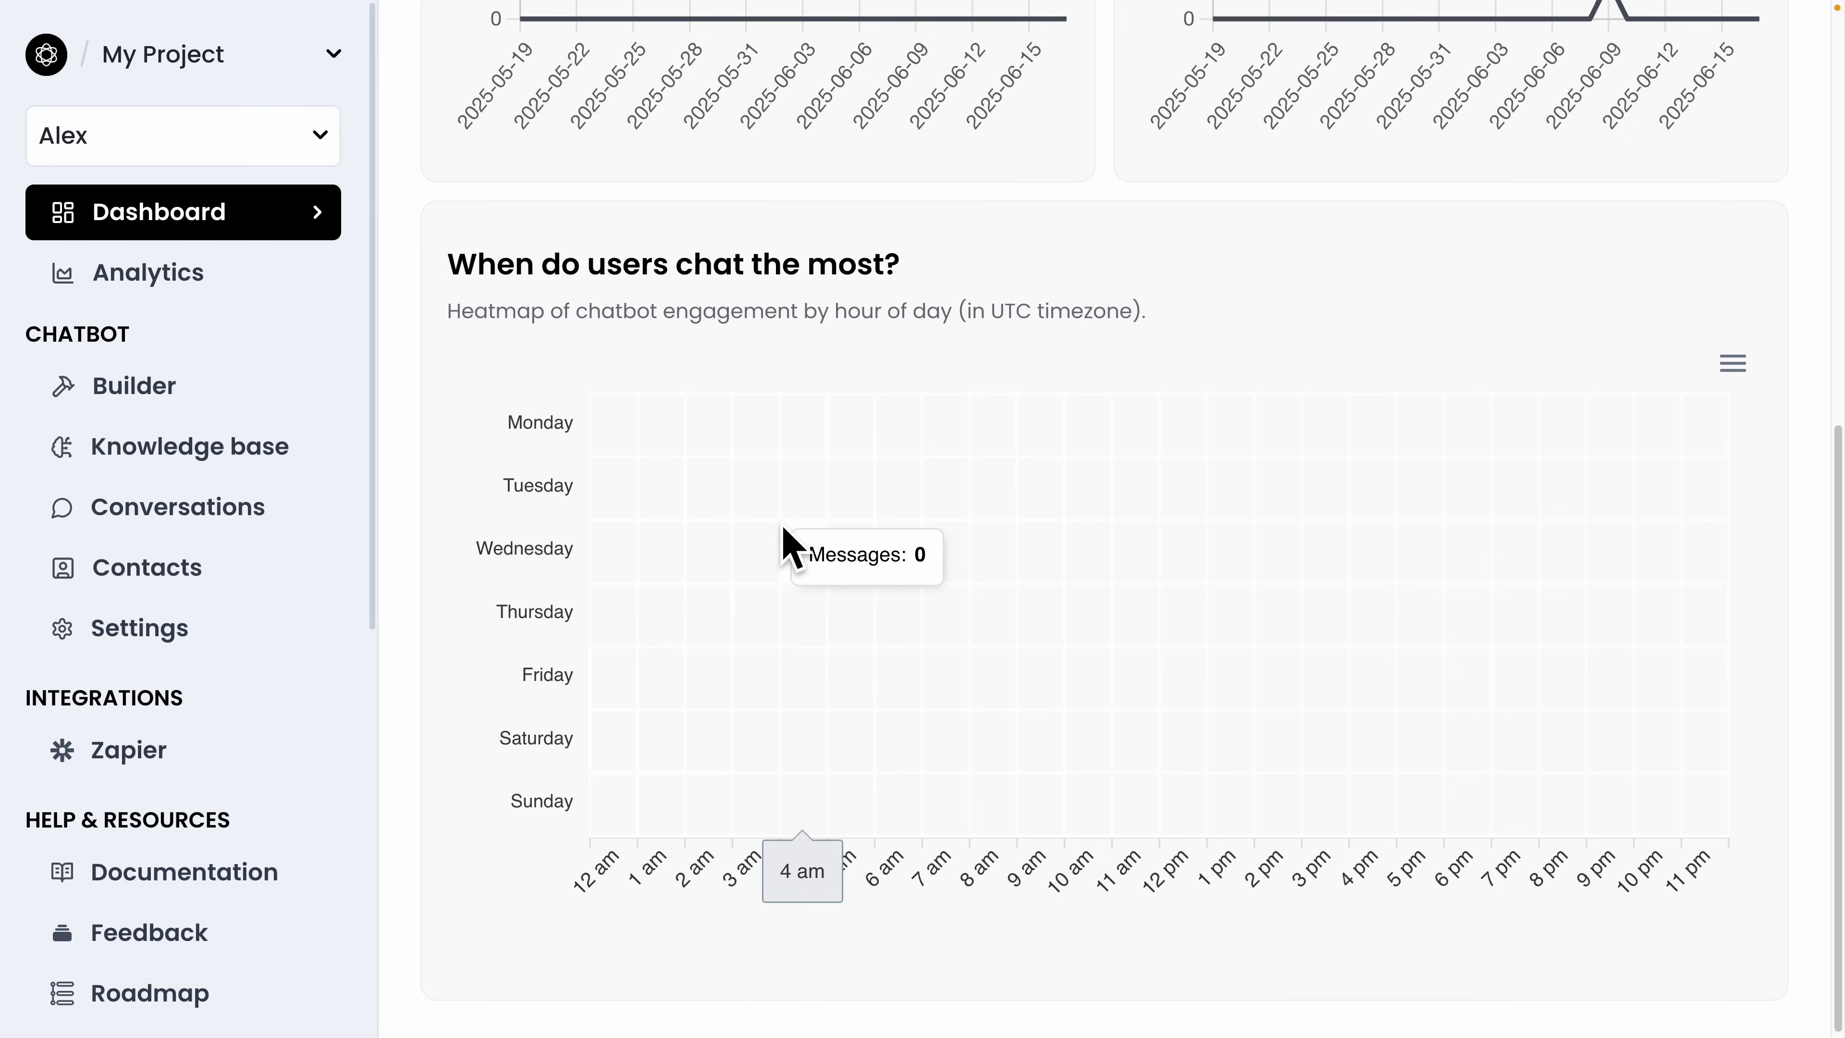
pyautogui.click(257, 501)
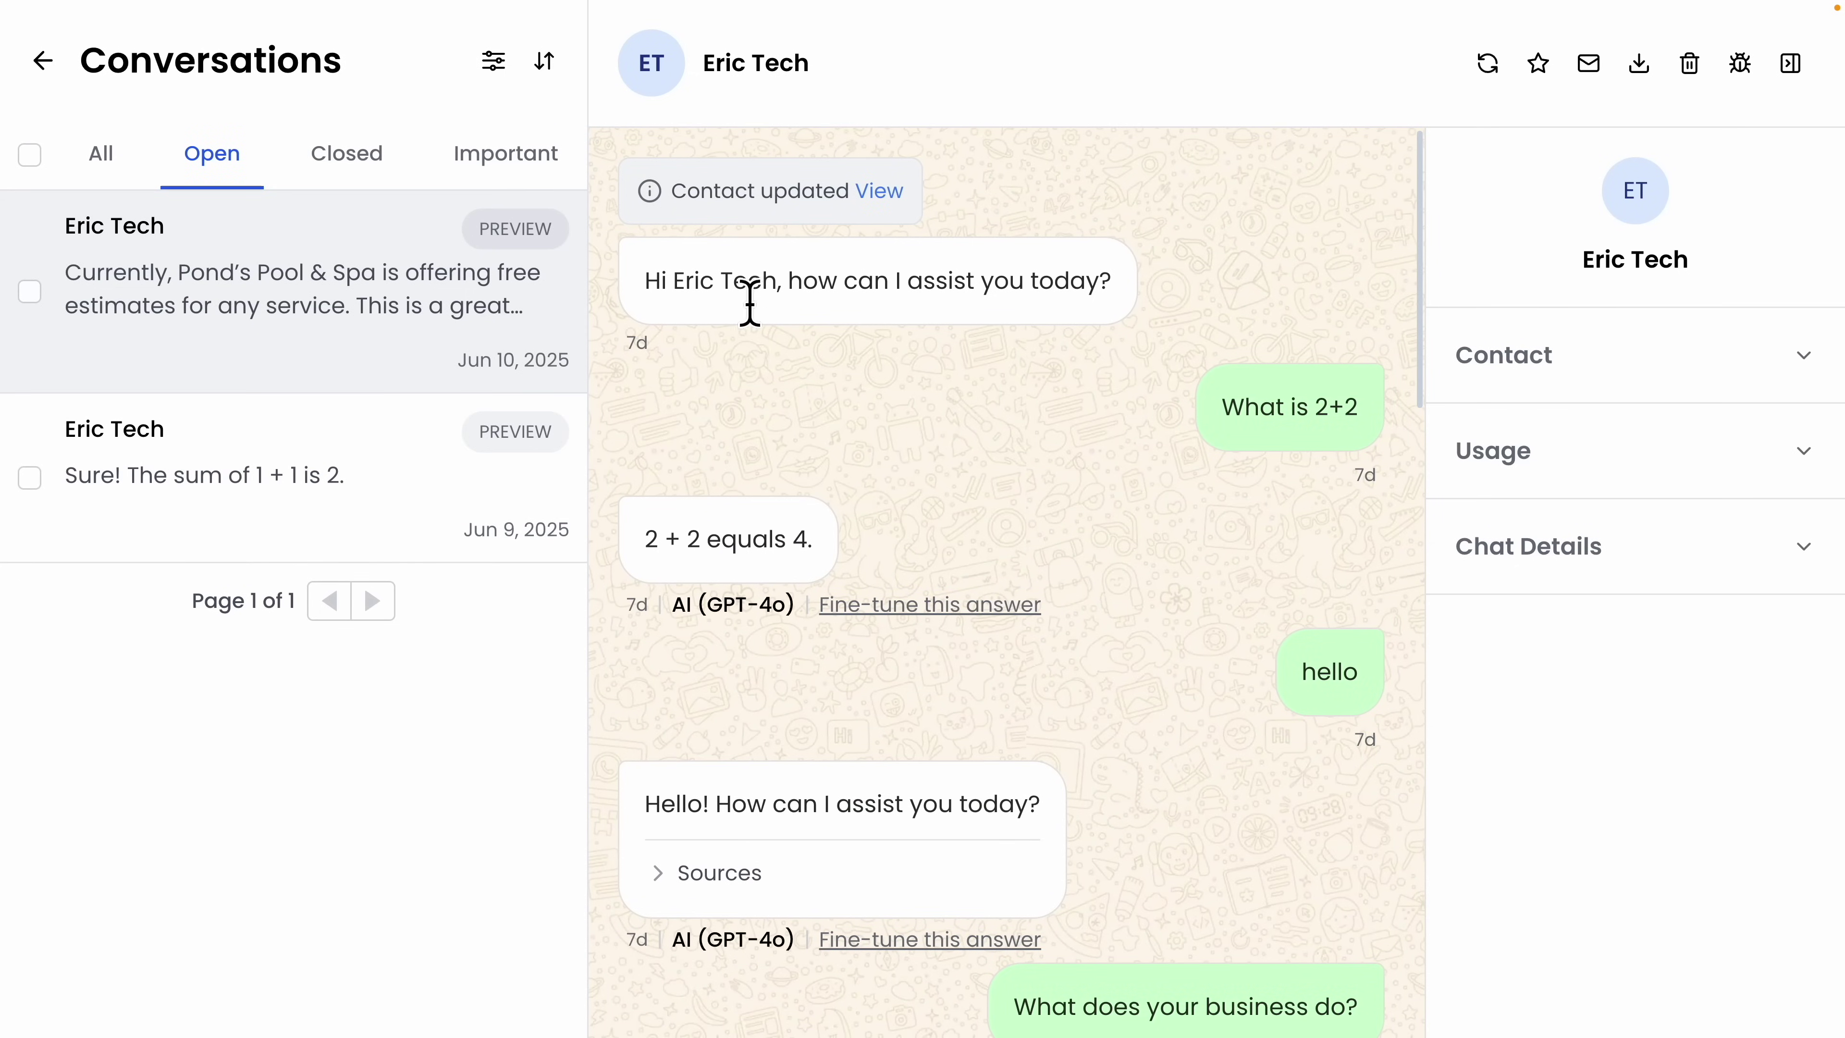
pyautogui.scroll(-1, 955, 574)
pyautogui.scroll(1, 937, 523)
pyautogui.click(894, 608)
pyautogui.hotkey('ctrl', 'a')
pyautogui.click(786, 616)
pyautogui.moveTo(794, 595); pyautogui.dragTo(543, 564)
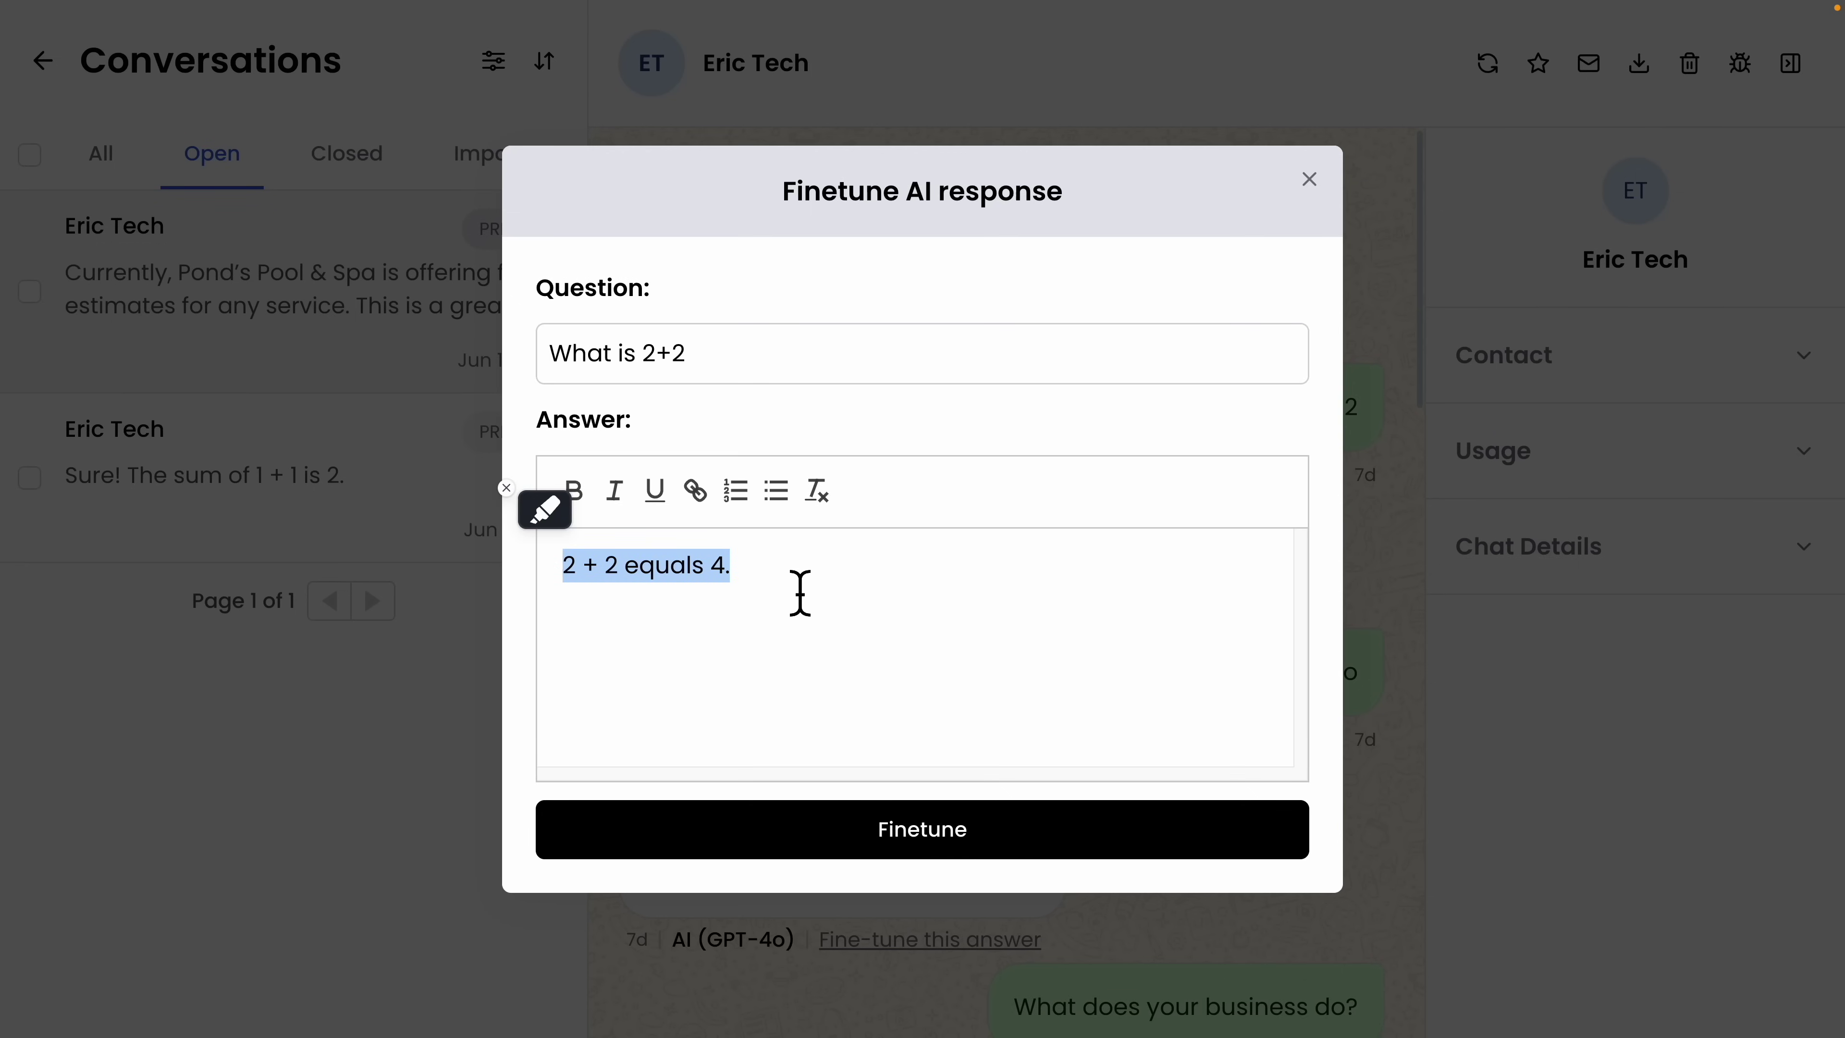
pyautogui.press('Escape')
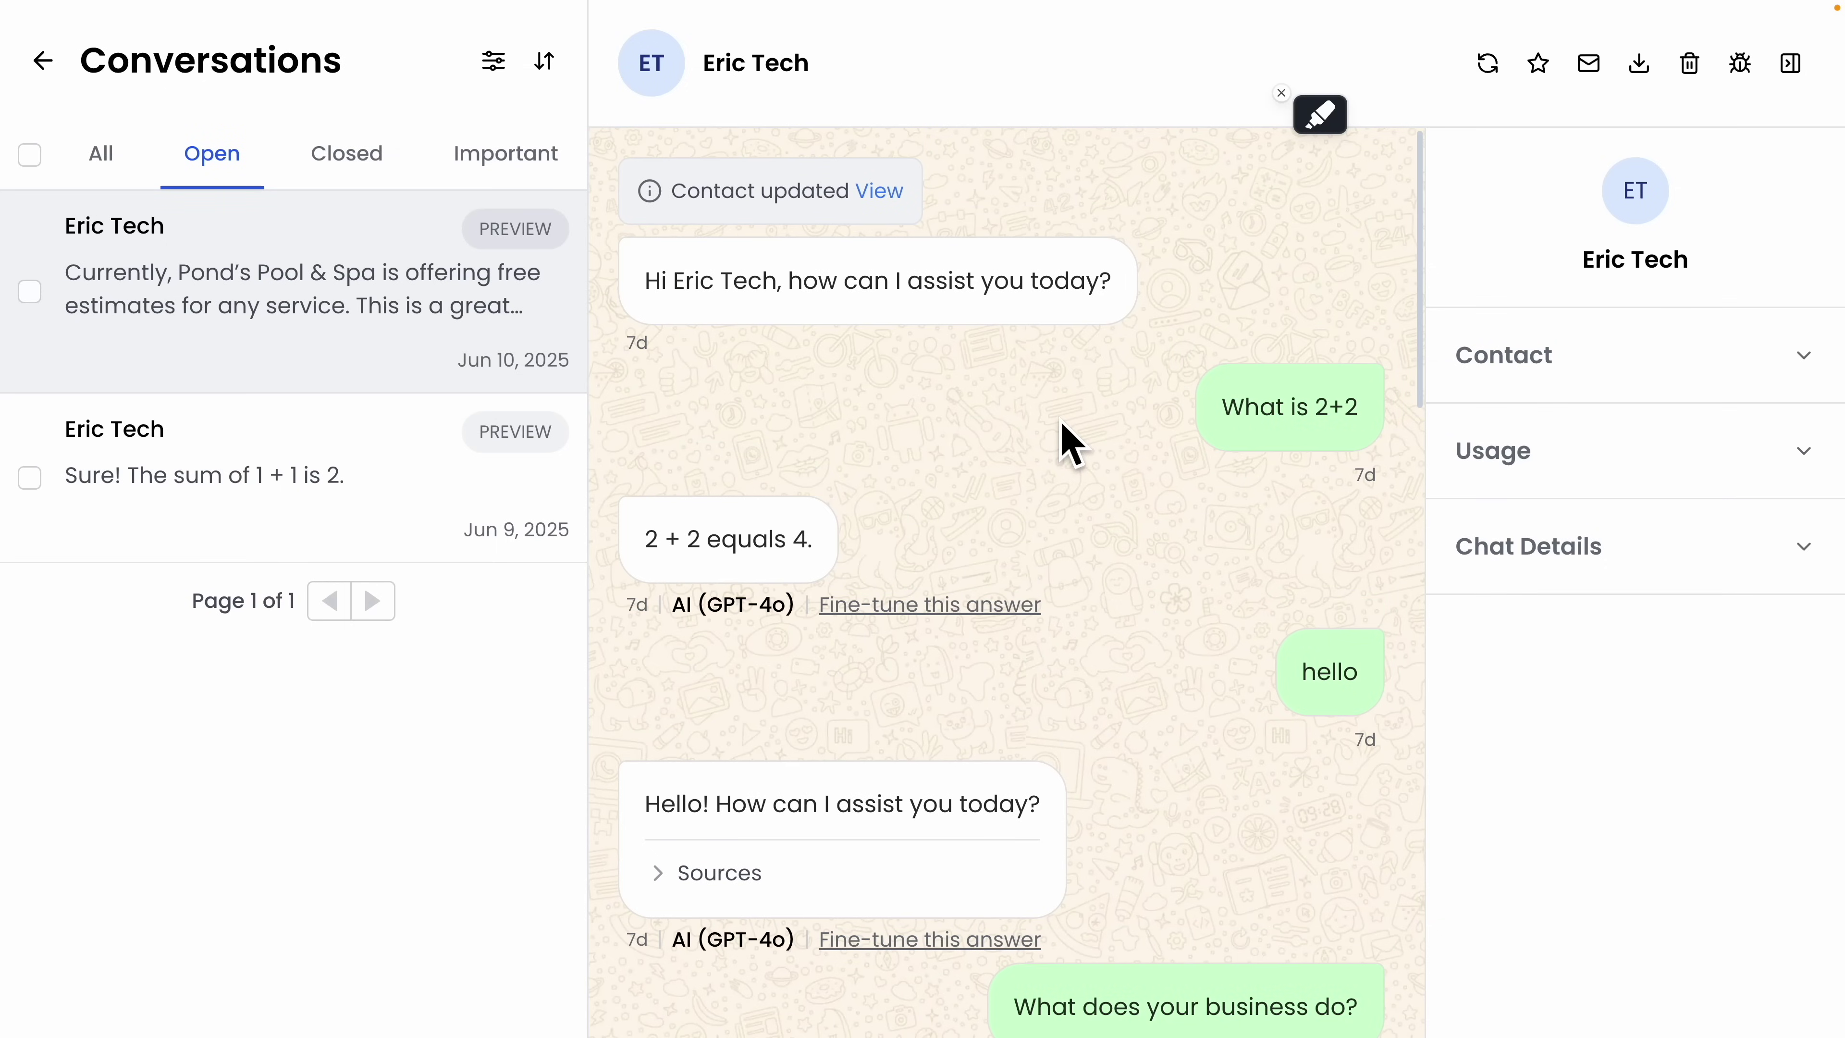